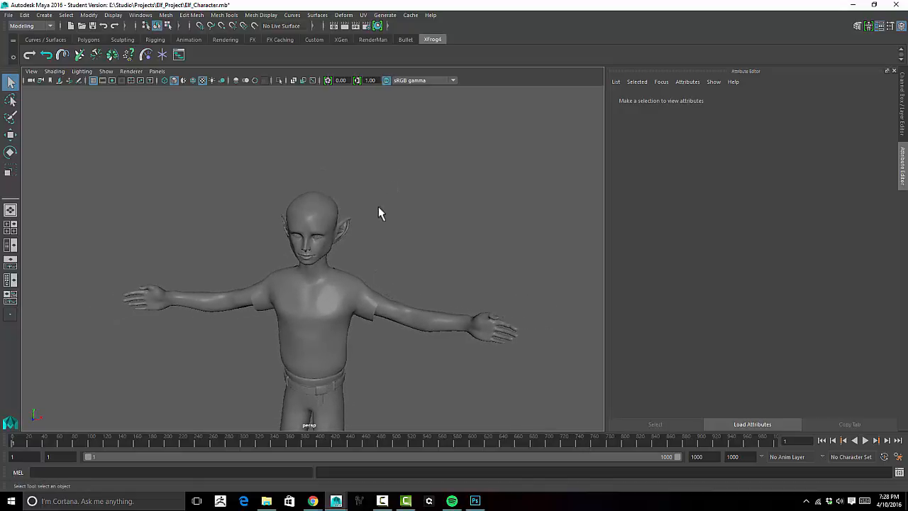
Select the elf's body mesh and delete all construction history in the scene
mouse_move(379, 211)
alt+mouse_down()
mouse_move(364, 178)
mouse_move(366, 222)
alt+mouse_up()
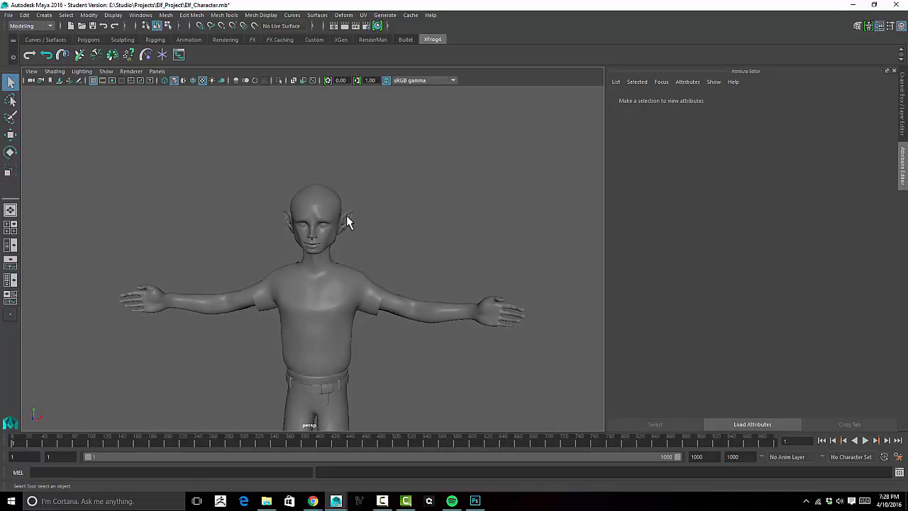
click(349, 219)
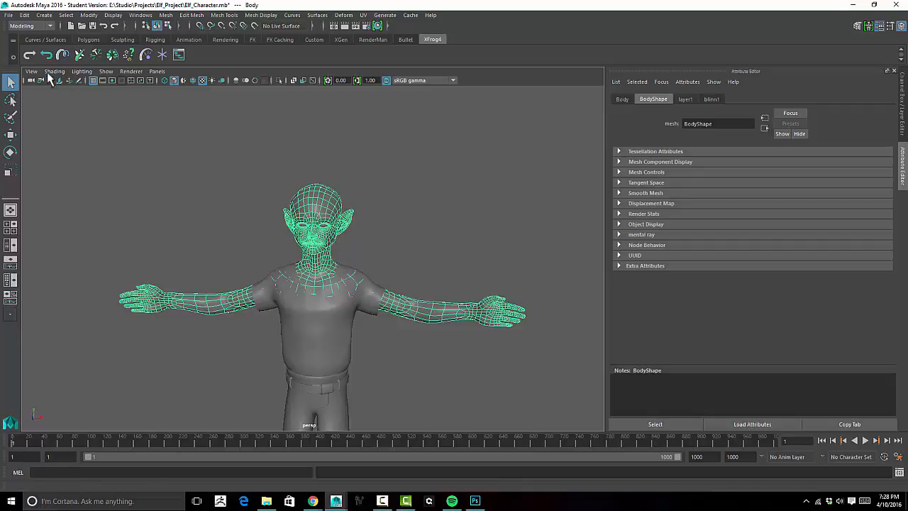
click(24, 16)
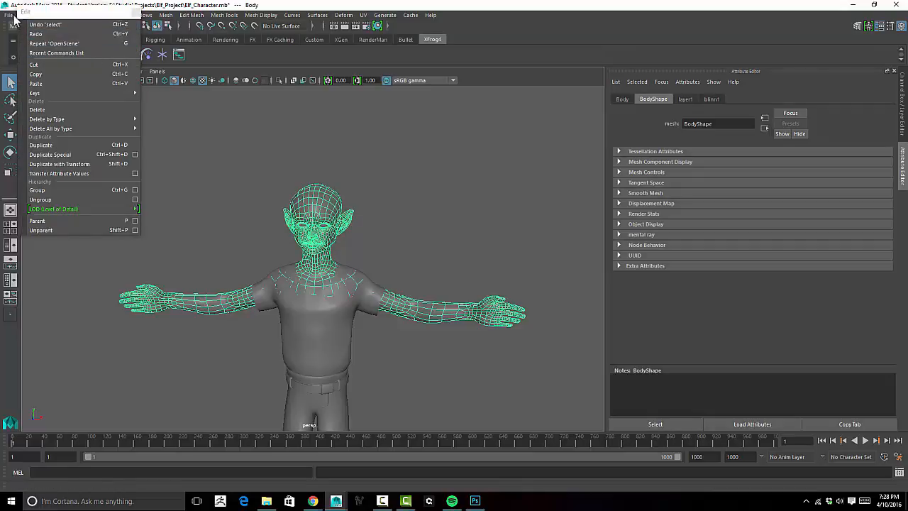
click(135, 13)
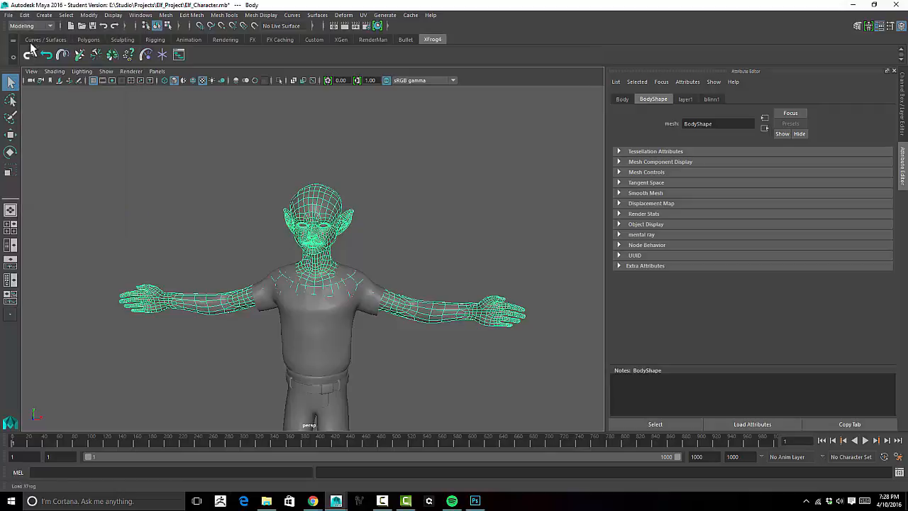
click(24, 16)
mouse_move(76, 136)
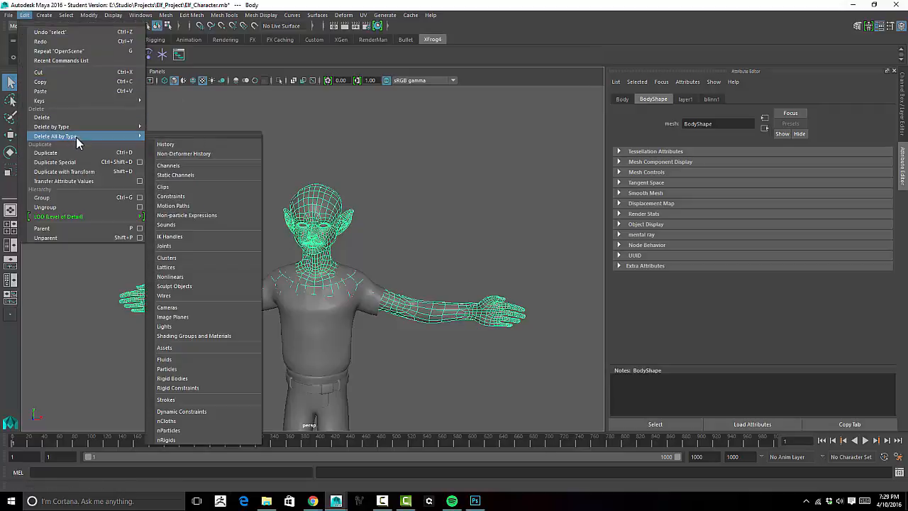
click(174, 147)
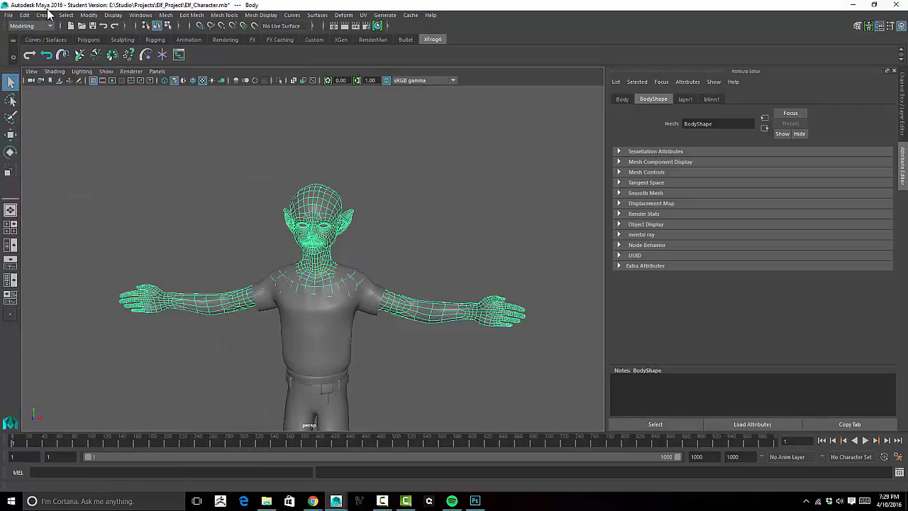
Try to save the Elf_Character.mb scene
key(ctrl+s)
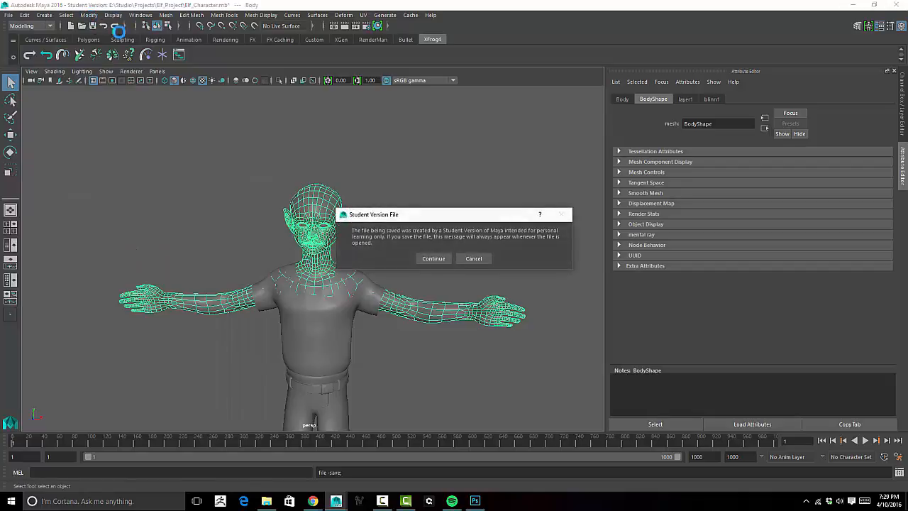
click(474, 258)
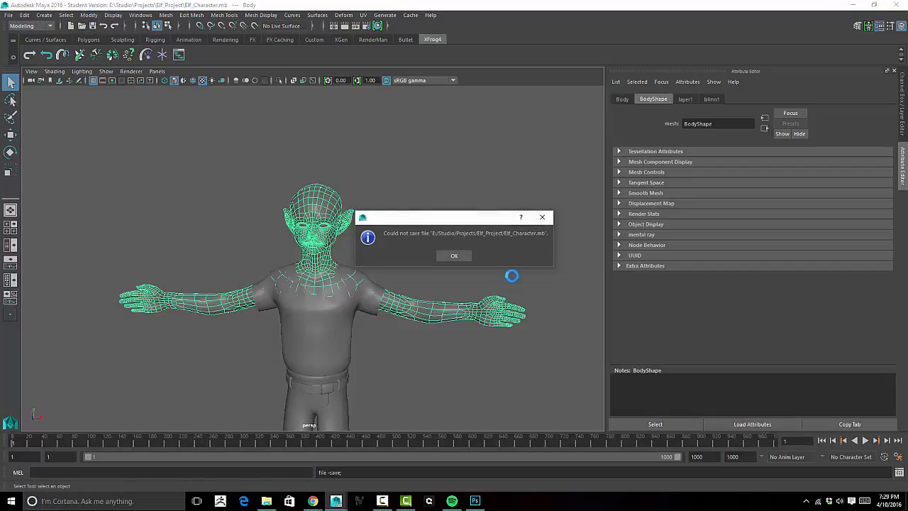
click(454, 255)
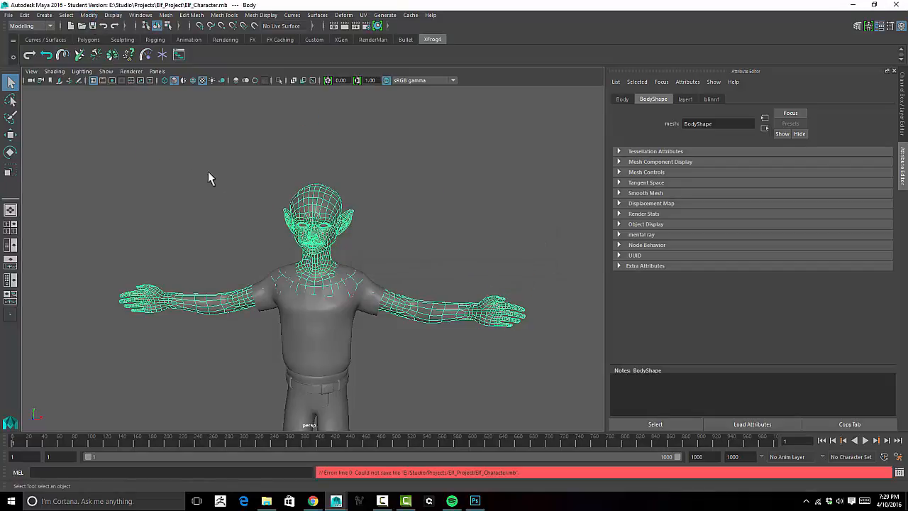
Freeze the transformations of the selected body mesh
click(86, 15)
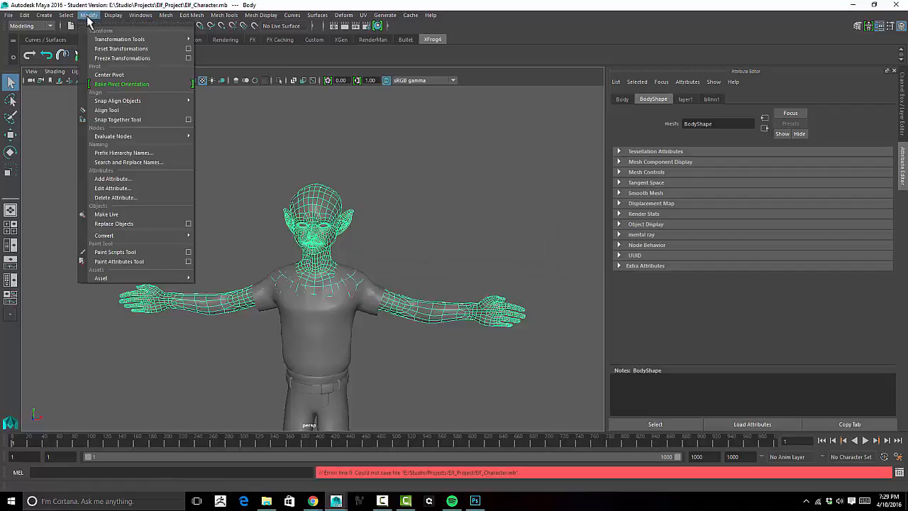
click(130, 57)
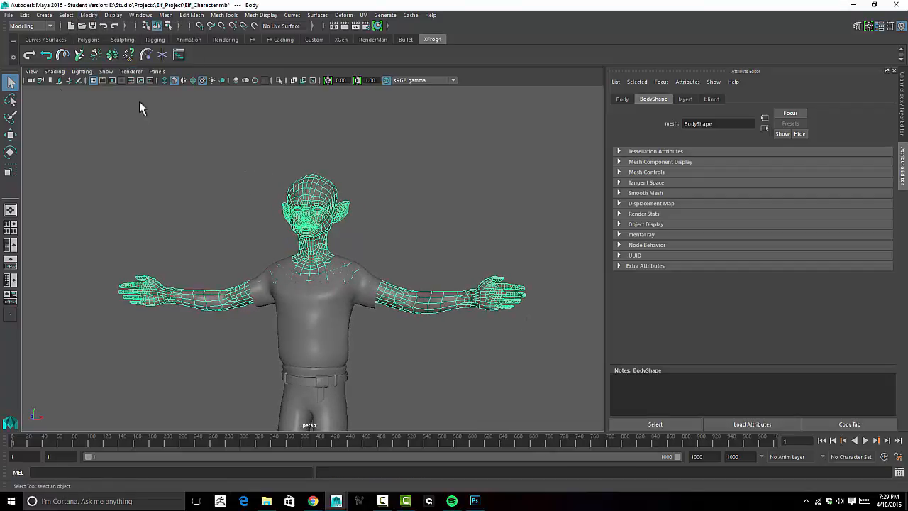
Send the body to Mudbox as a new scene and keep the mesh despite its degenerated faces
click(9, 15)
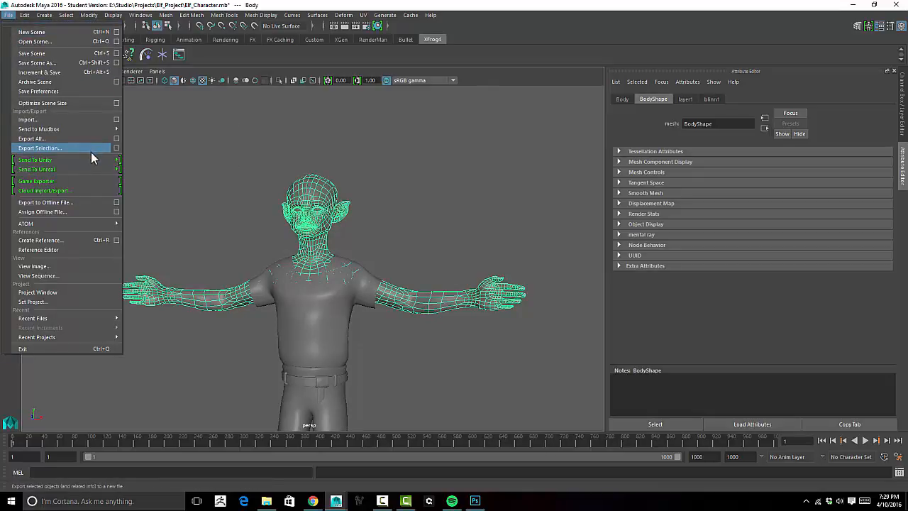
mouse_move(96, 176)
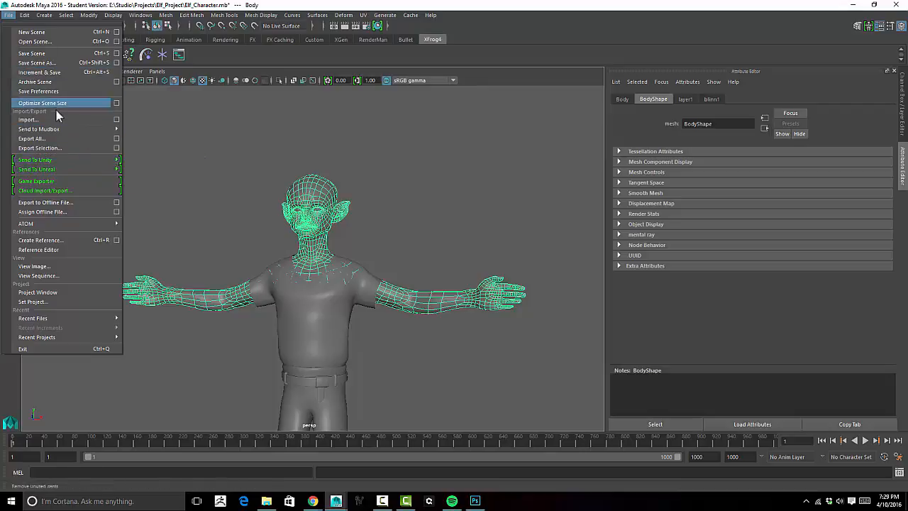
mouse_move(68, 128)
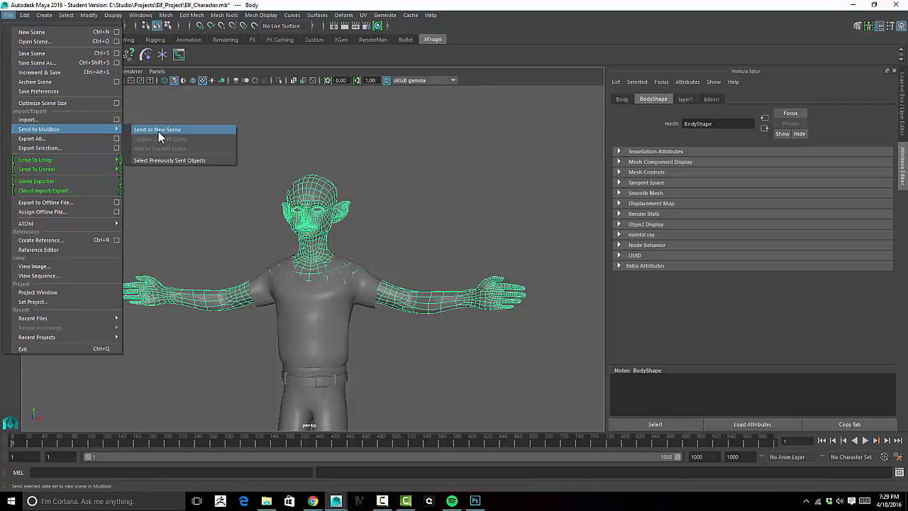
click(159, 131)
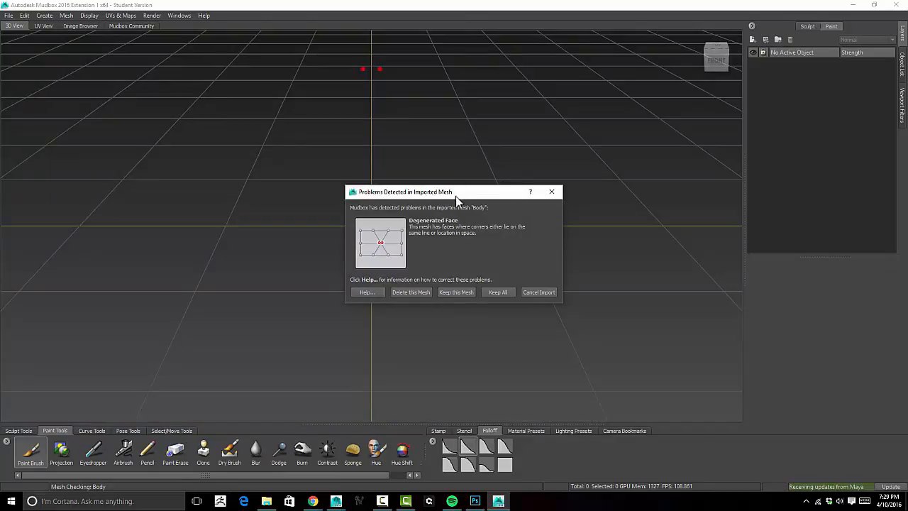
drag(456, 200, 409, 125)
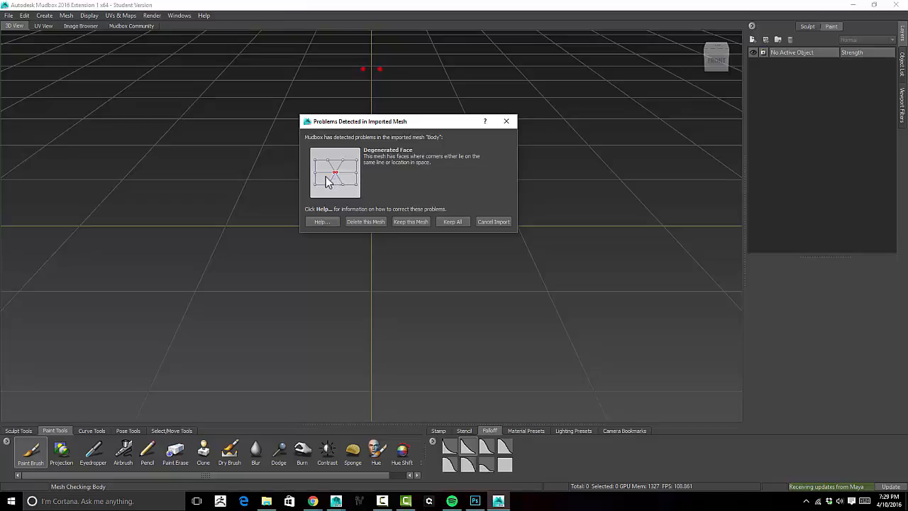
click(412, 222)
Examine the red mesh error markers around the elf's head and neck from several angles
alt+drag(457, 178, 364, 144)
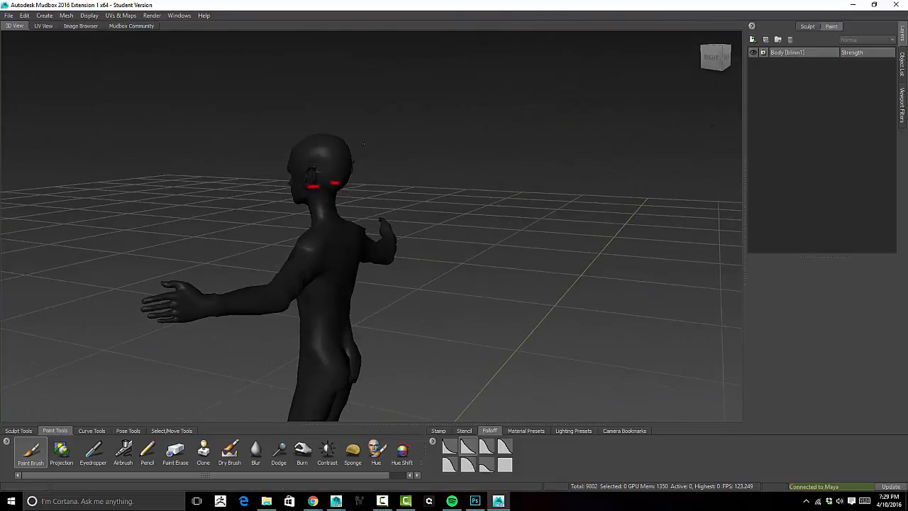
scroll(415, 135, up, 8)
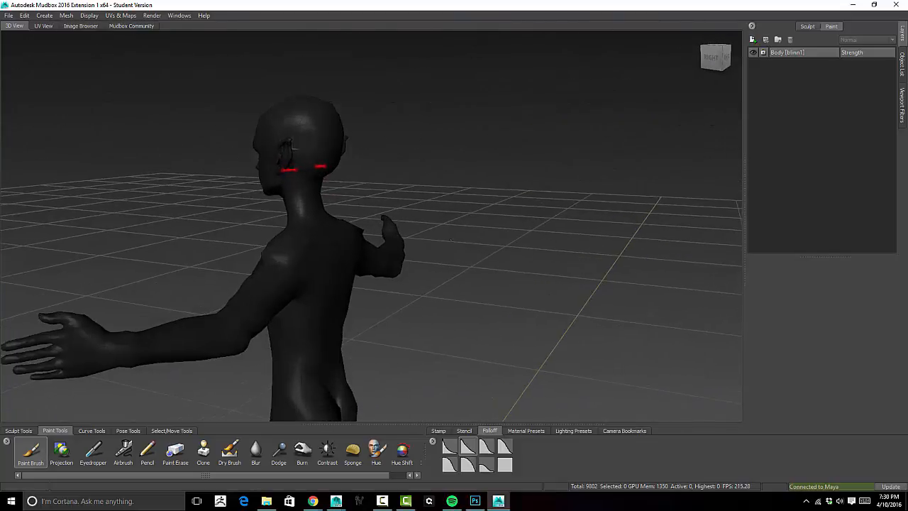
alt+drag(388, 131, 499, 150)
scroll(305, 143, up, 4)
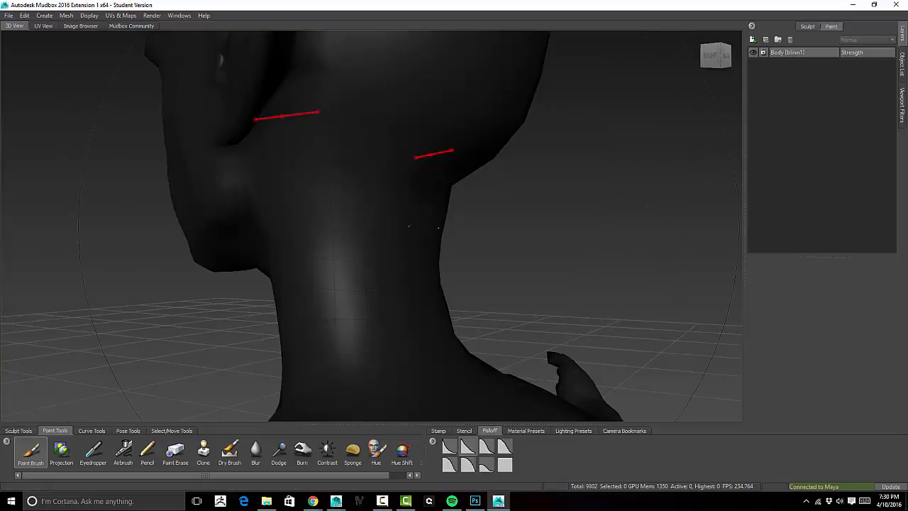
alt+drag(579, 194, 622, 192)
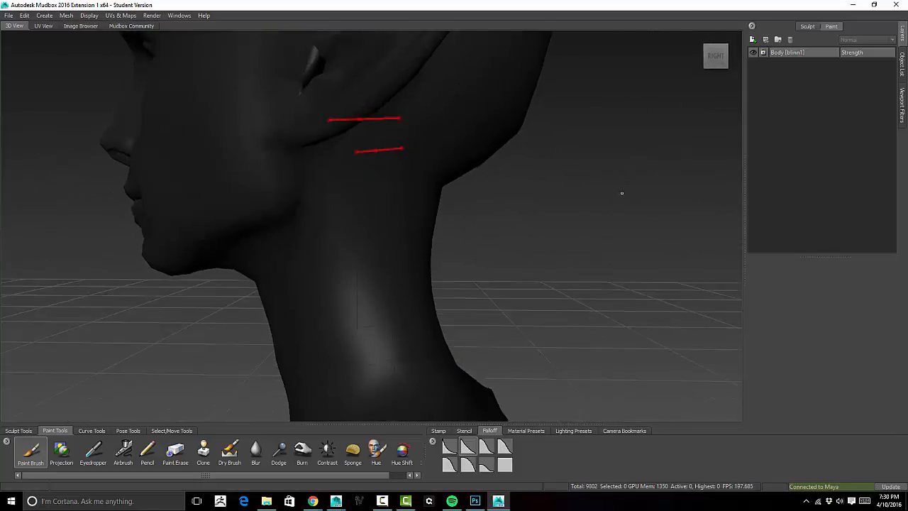
alt+right_drag(622, 193, 584, 25)
alt+right_drag(585, 152, 576, 64)
alt+drag(577, 65, 399, 103)
Turn off the display of mesh errors on the elf body
click(89, 15)
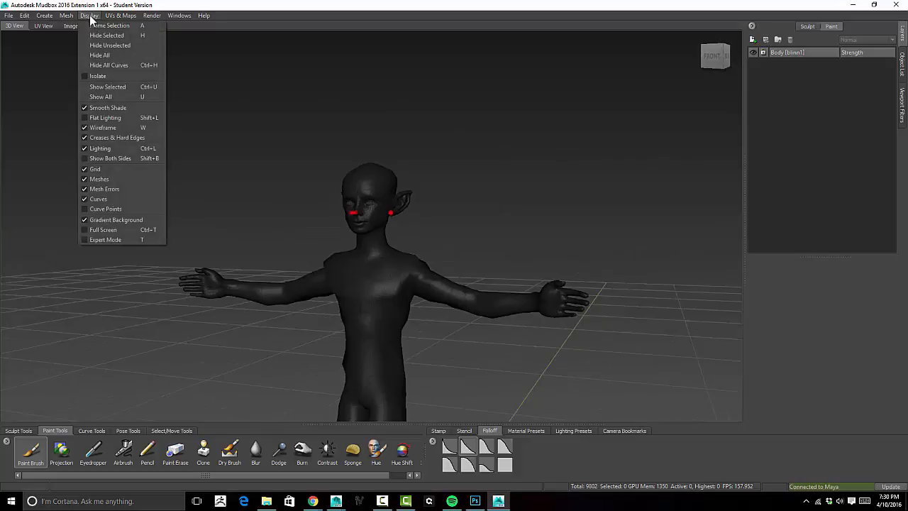
click(130, 189)
alt+drag(480, 134, 502, 168)
alt+middle_drag(502, 168, 495, 121)
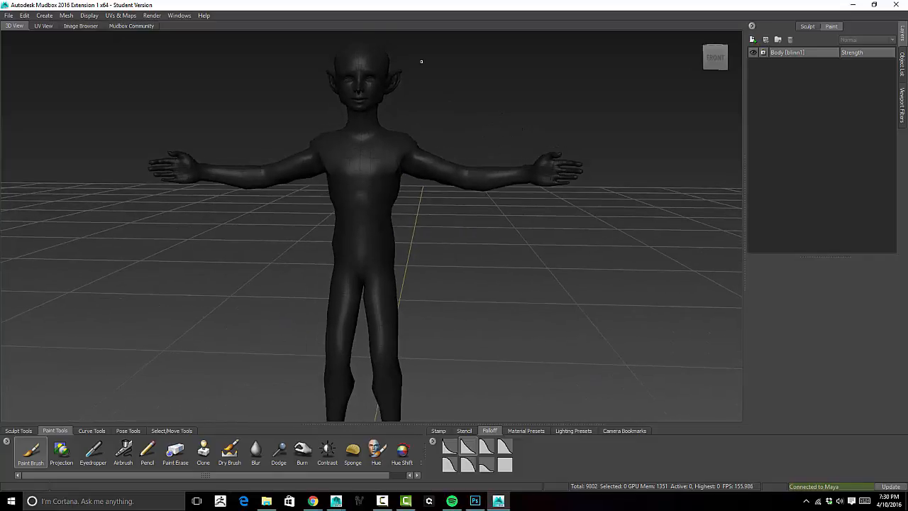
alt+right_drag(485, 111, 479, 66)
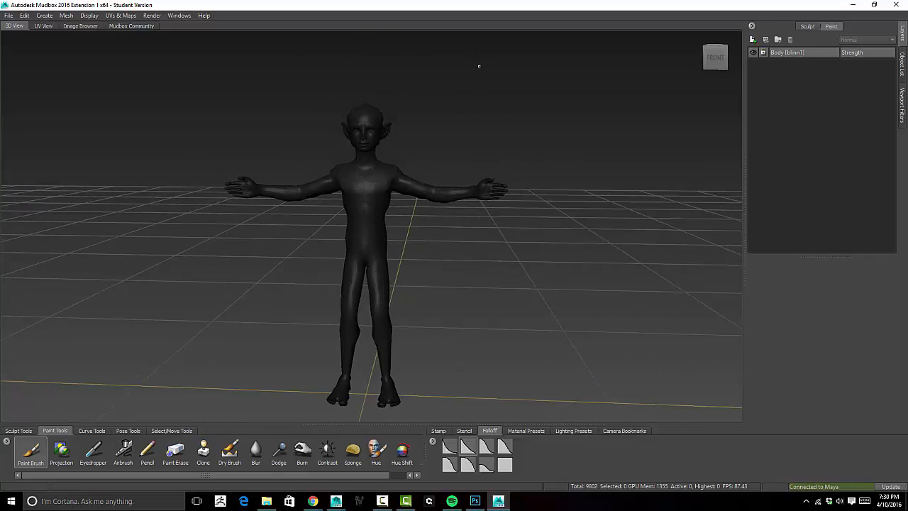
alt+middle_drag(489, 117, 497, 107)
alt+drag(496, 108, 494, 130)
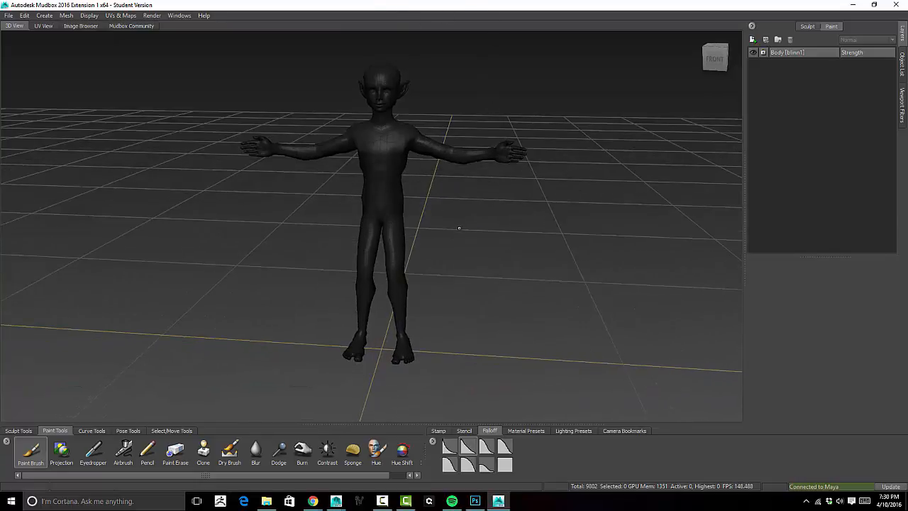
alt+drag(459, 227, 467, 243)
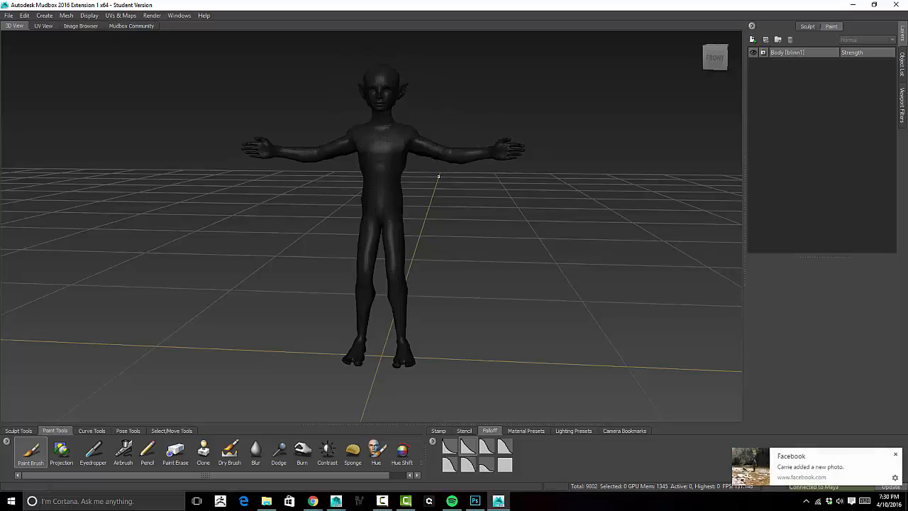
click(895, 454)
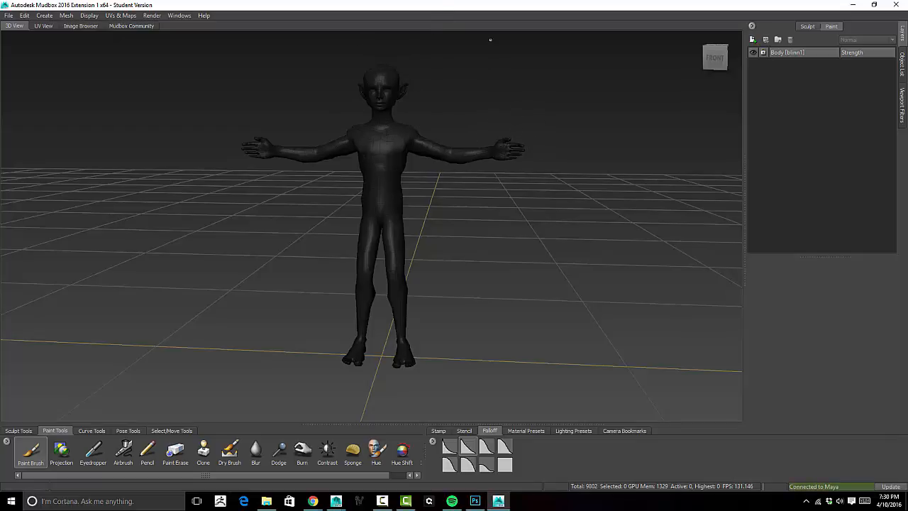
alt+drag(434, 257, 425, 253)
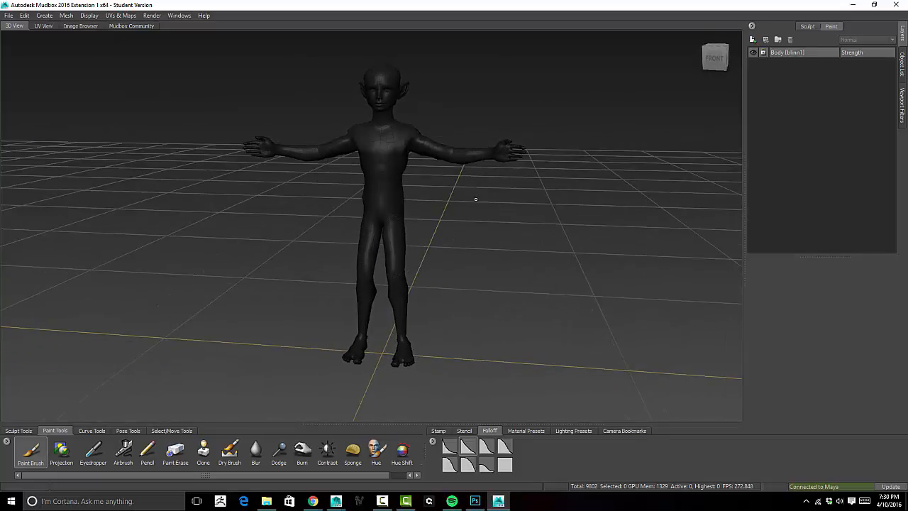
alt+drag(432, 213, 403, 226)
Try to reassign the Pan hotkey without Shift and with MMB in the Hotkeys settings, declining to override conflicting hotkeys
click(179, 15)
click(184, 26)
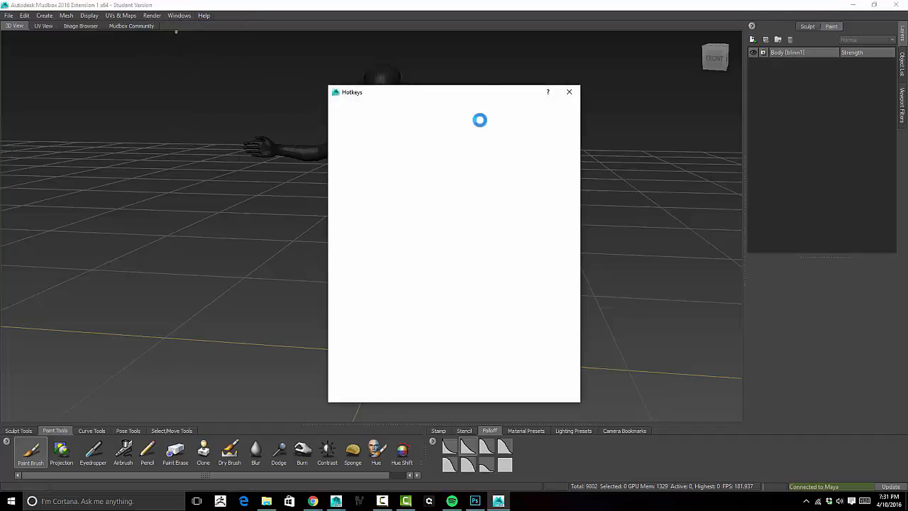
drag(478, 90, 413, 59)
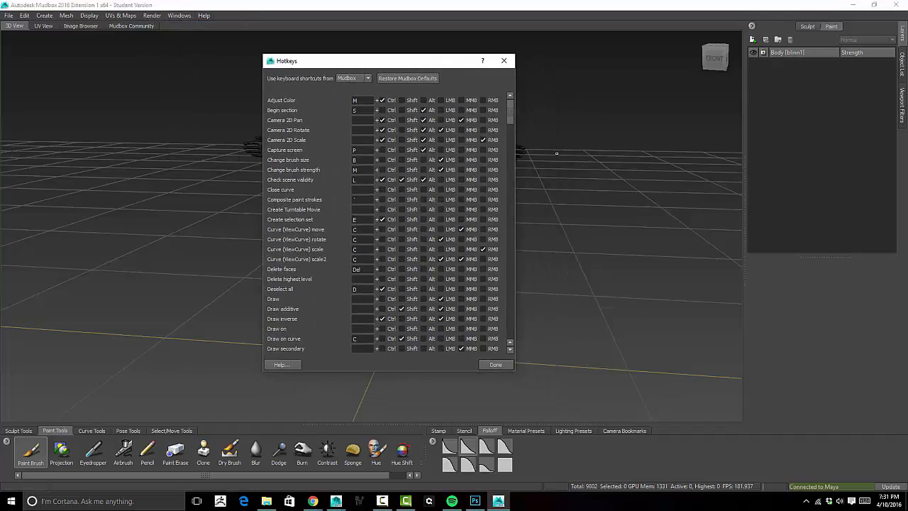
drag(508, 114, 526, 212)
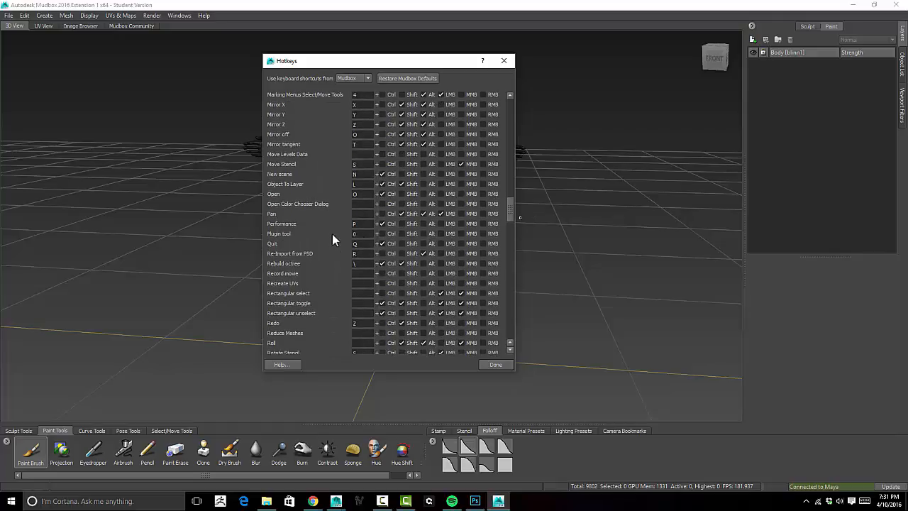
click(401, 215)
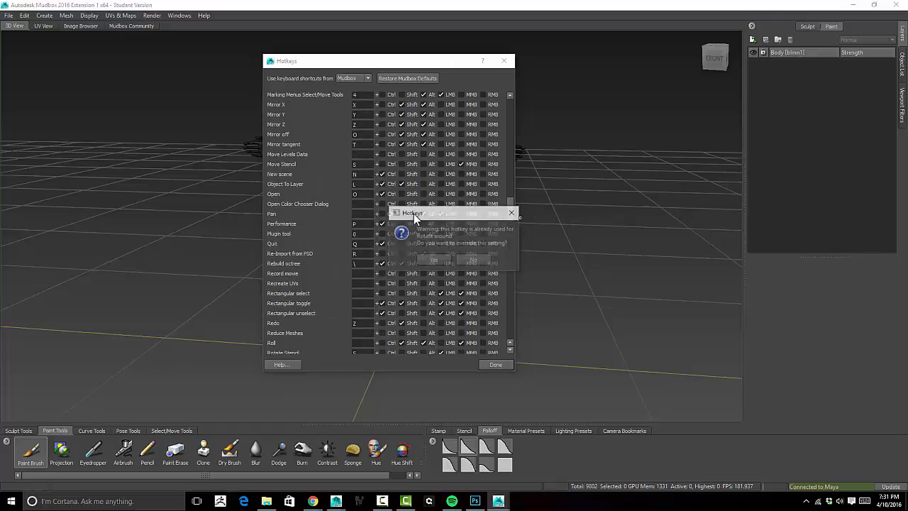
click(474, 260)
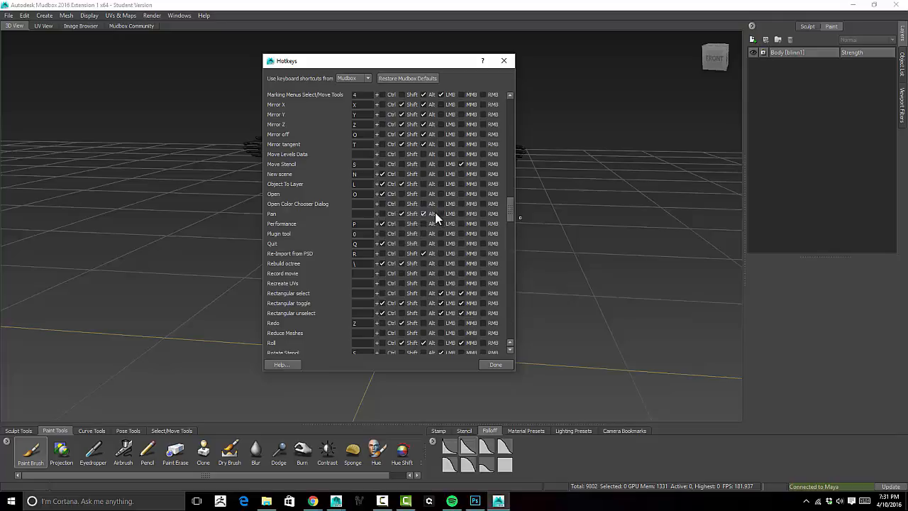
click(401, 214)
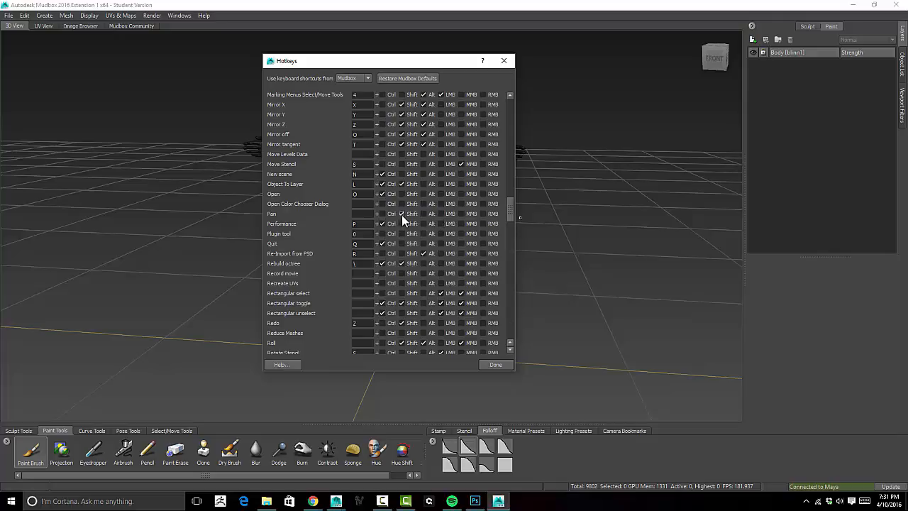
click(462, 213)
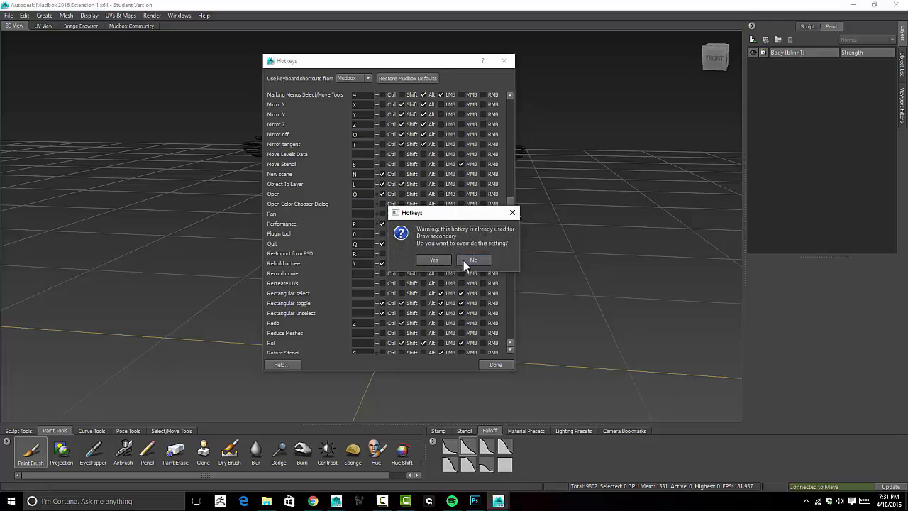
click(469, 260)
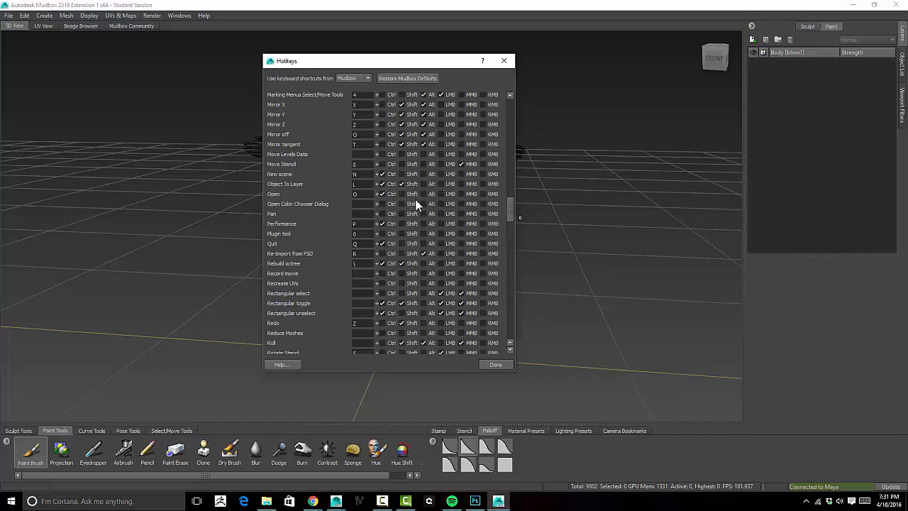
click(424, 205)
Restore the default Mudbox hotkeys, check the Pan entry and close the Hotkeys settings
click(411, 78)
drag(513, 110, 516, 202)
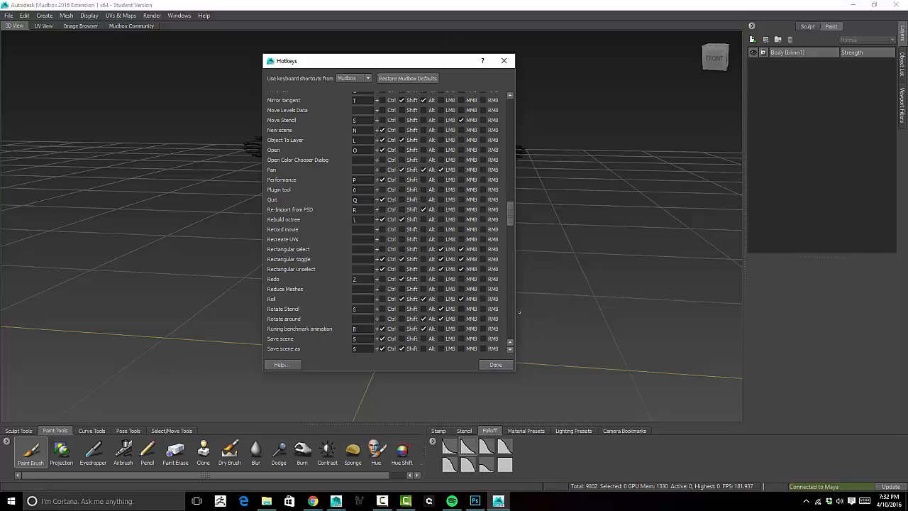
click(498, 366)
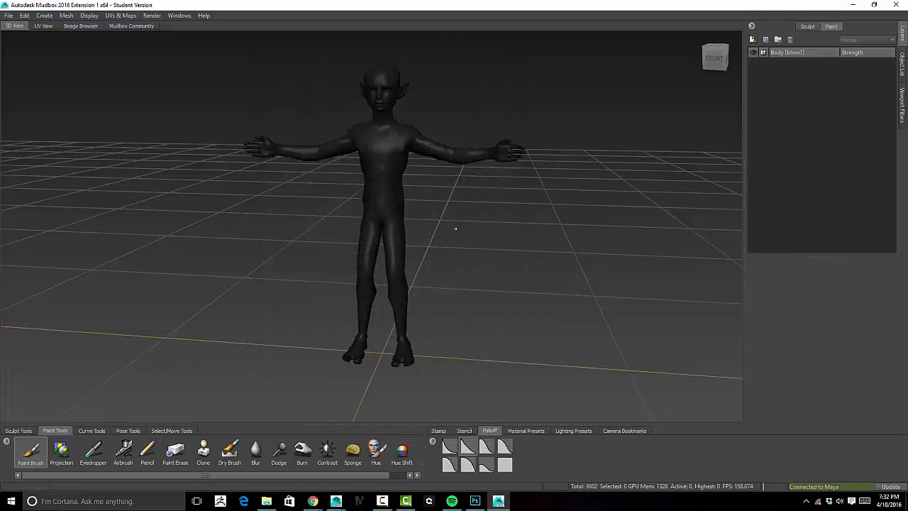
Switch the tool set from the paint tools to the sculpt tools
alt+middle_drag(455, 228, 465, 207)
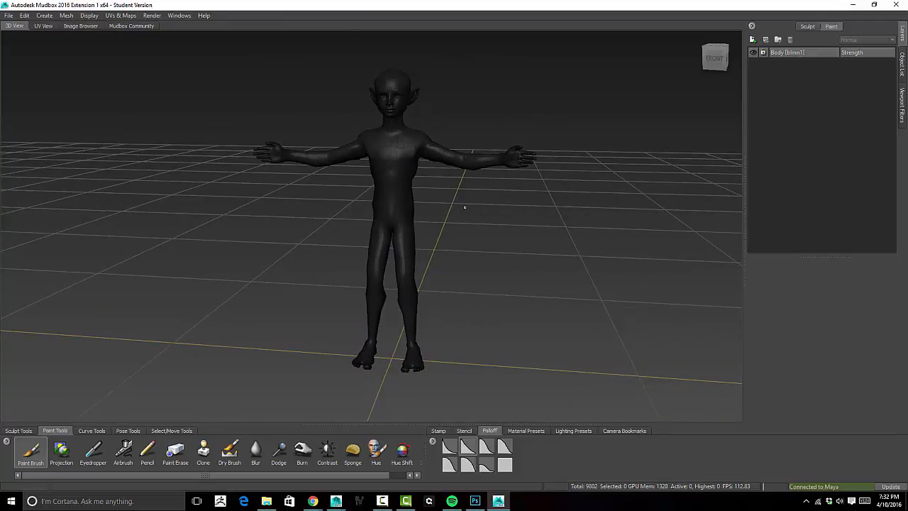
alt+right_drag(465, 207, 444, 194)
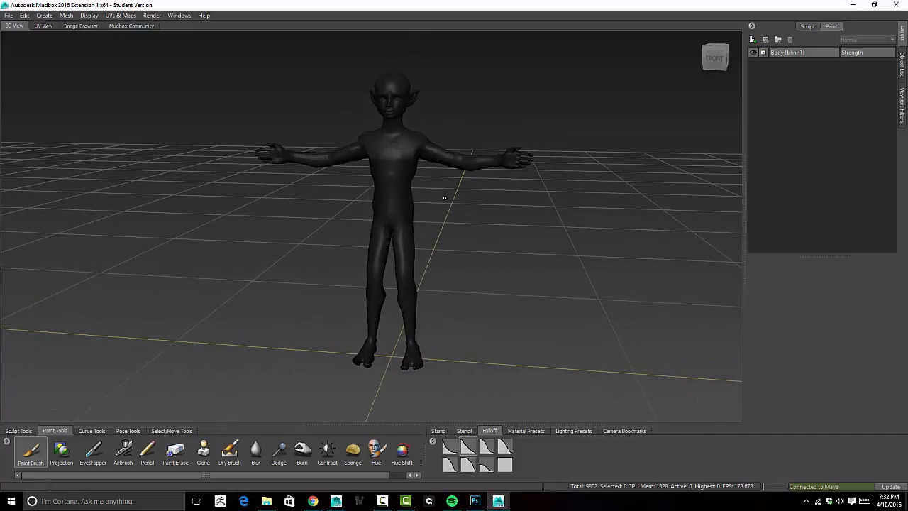
mouse_move(451, 201)
alt+mouse_down()
mouse_move(463, 221)
mouse_move(464, 198)
mouse_move(474, 201)
mouse_move(455, 200)
alt+mouse_up()
alt+middle_drag(455, 200, 463, 207)
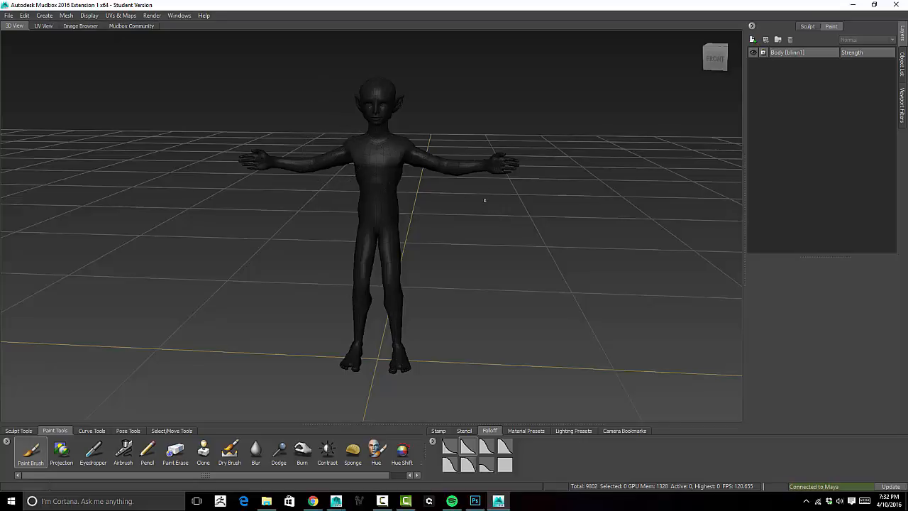
mouse_move(484, 201)
alt+mouse_down()
mouse_move(474, 200)
mouse_move(472, 219)
mouse_move(211, 361)
alt+mouse_up()
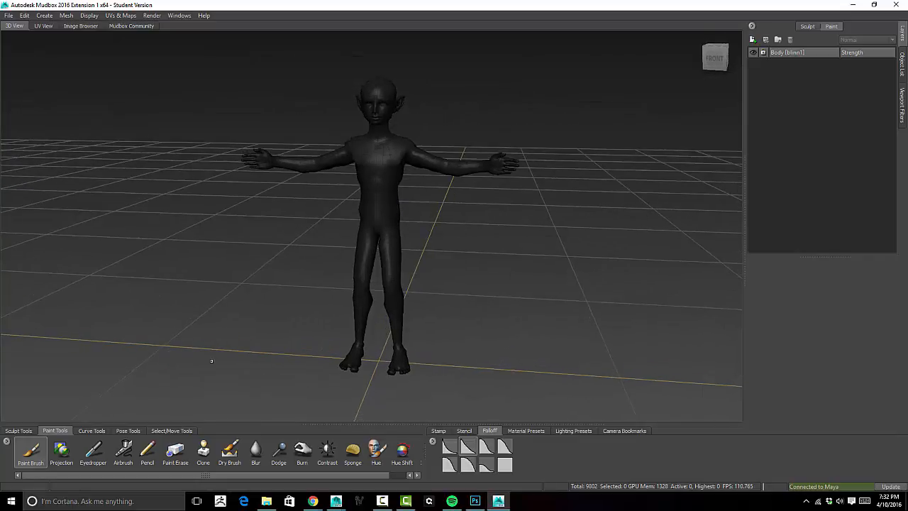
click(18, 431)
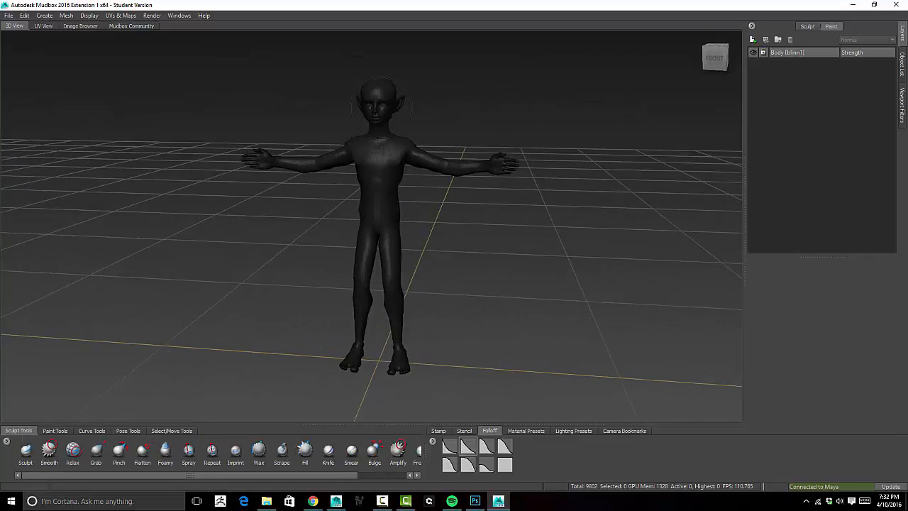
alt+drag(497, 216, 464, 215)
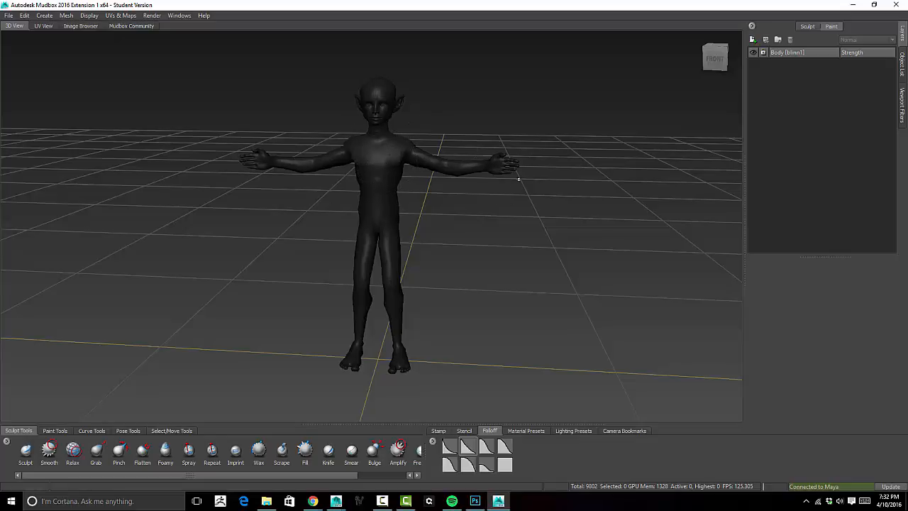
Inspect the Body mesh and the properties of the blinn1 and Default Material entries in the scene's object list
click(903, 62)
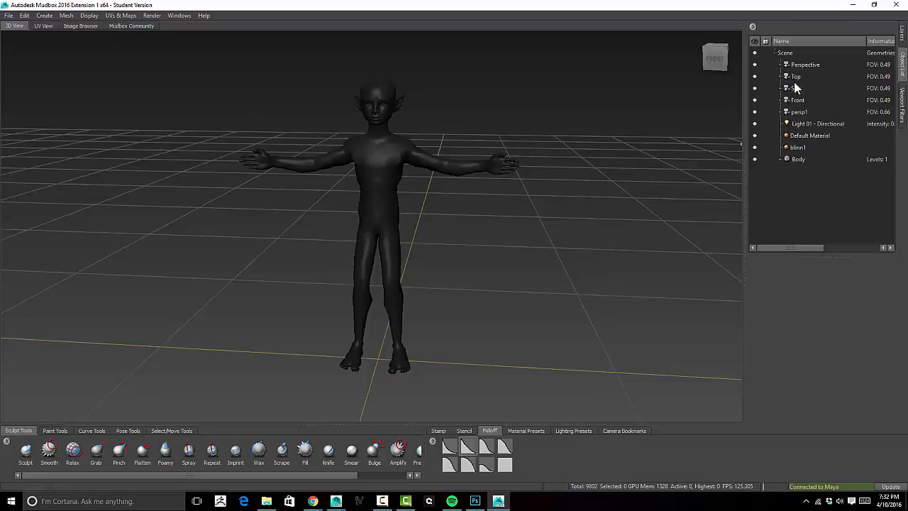
click(798, 159)
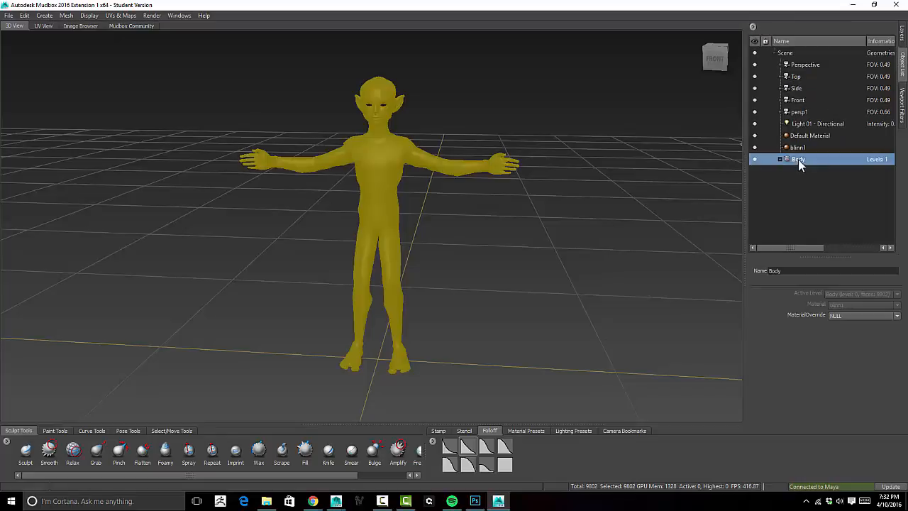
click(799, 147)
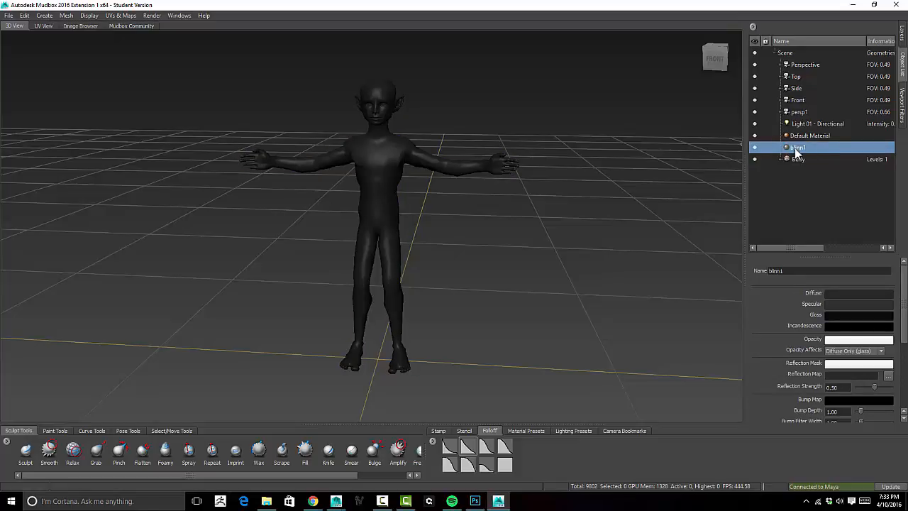
click(813, 135)
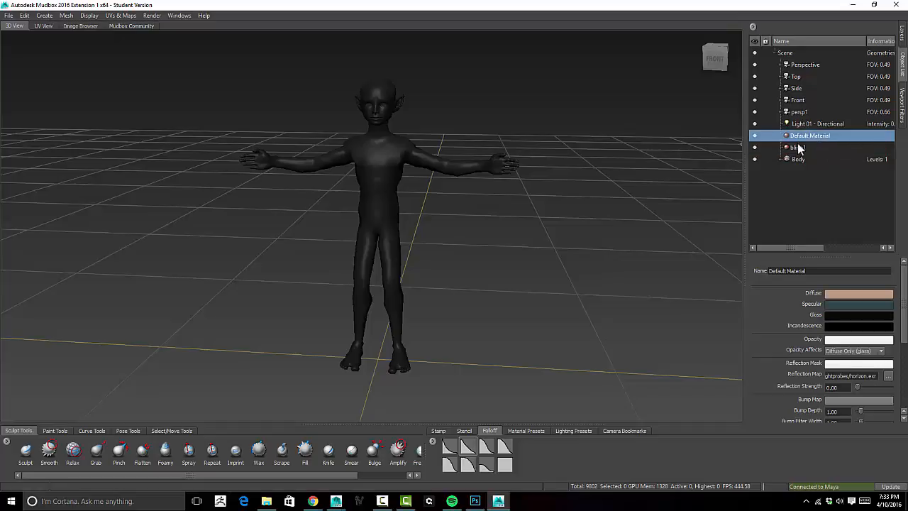
Look through the Default Material's options in the object list for a way to assign it to the body
right_click(801, 136)
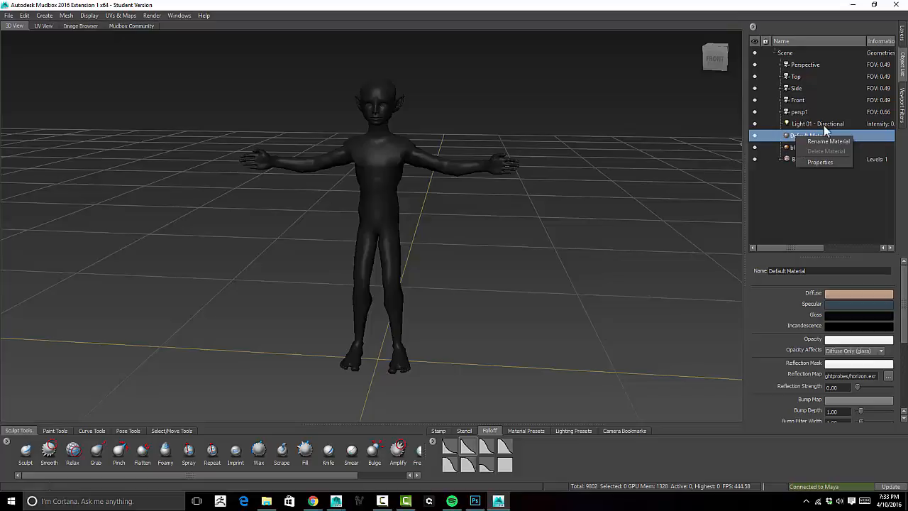
click(780, 169)
click(796, 138)
right_click(796, 139)
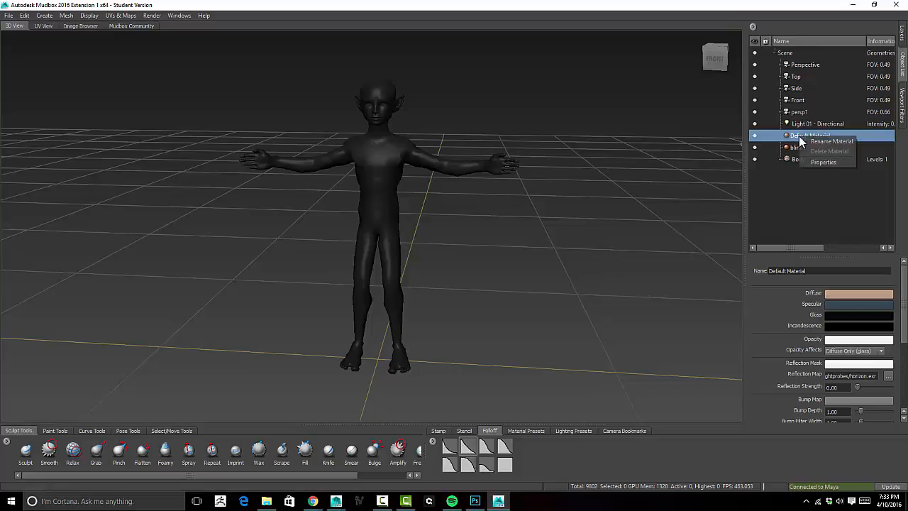
click(781, 195)
click(800, 159)
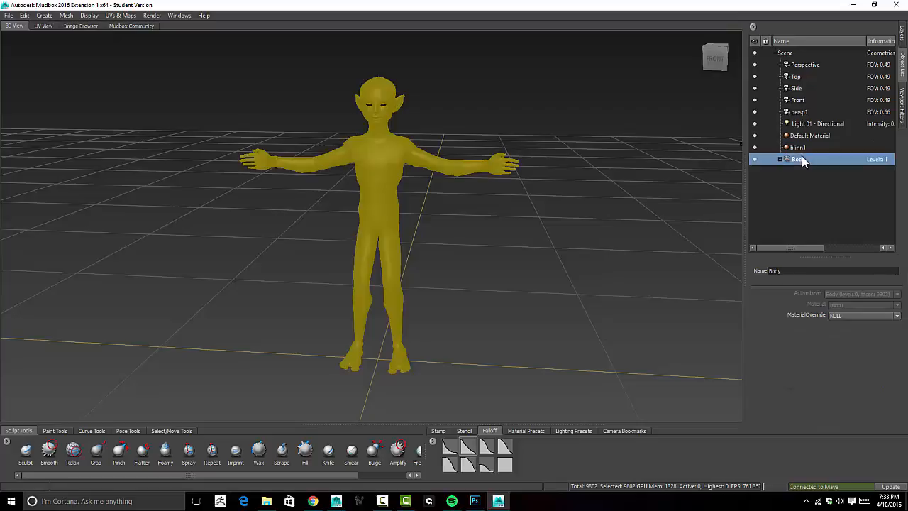
click(812, 133)
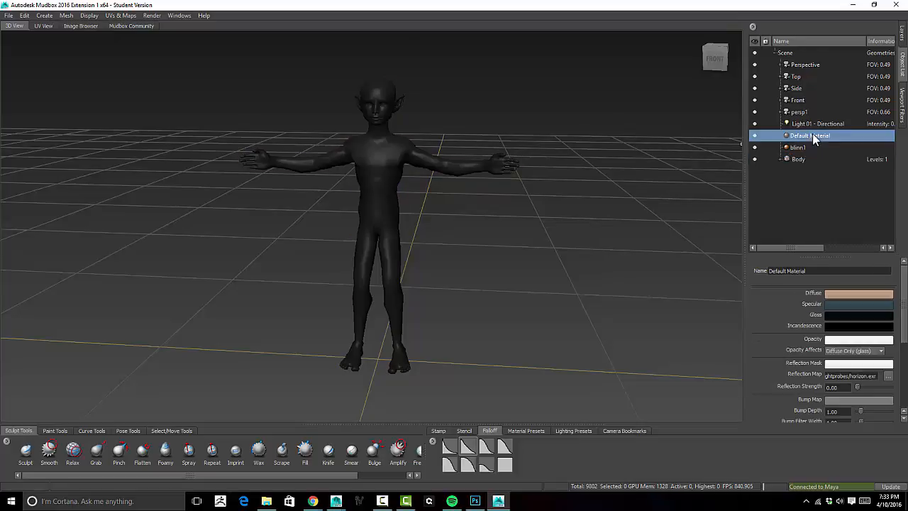
click(799, 159)
click(804, 135)
right_click(804, 136)
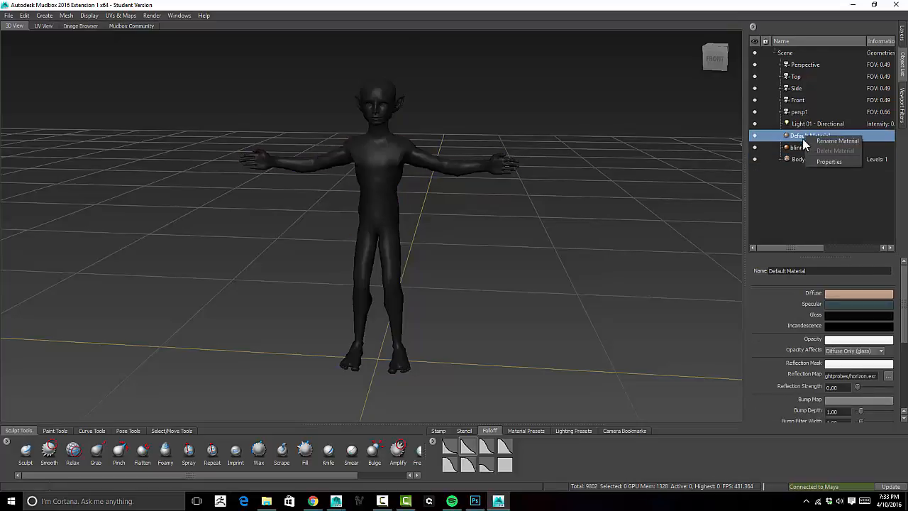
Select the Body mesh and assign the existing Default Material to it
click(794, 159)
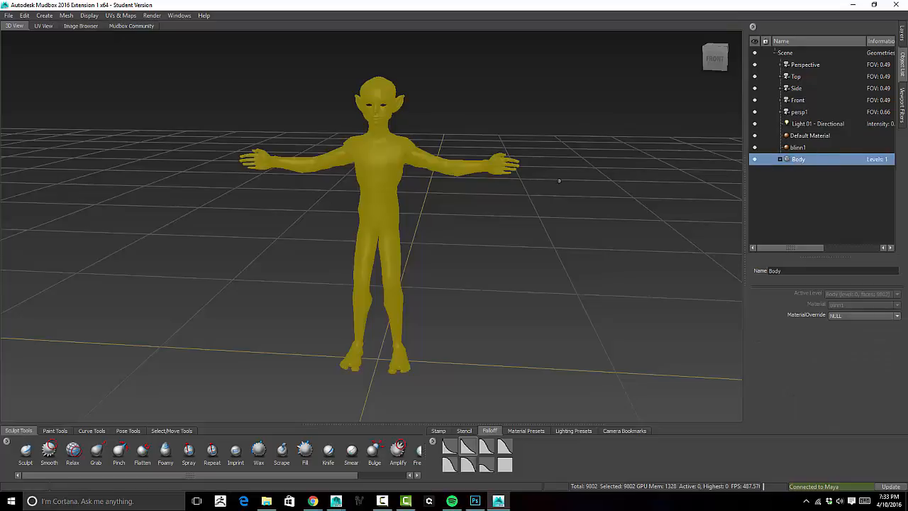
key(space)
mouse_move(543, 228)
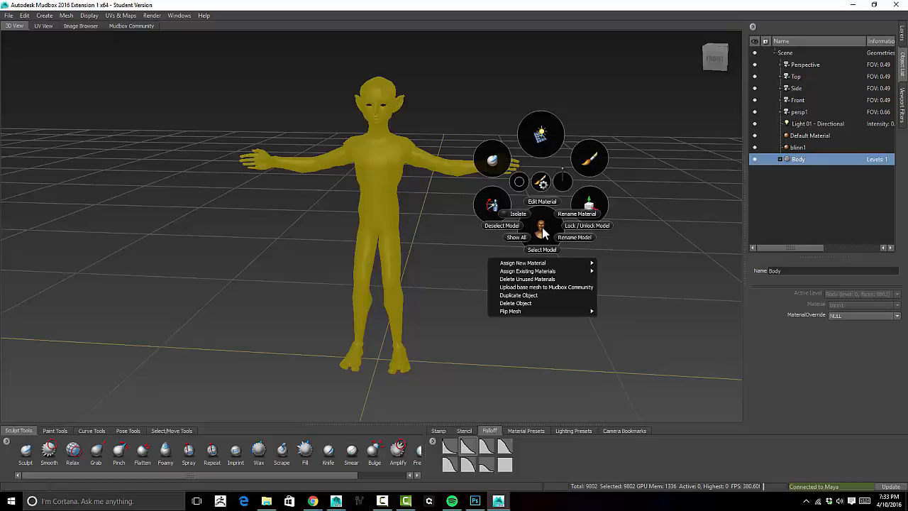
mouse_move(553, 271)
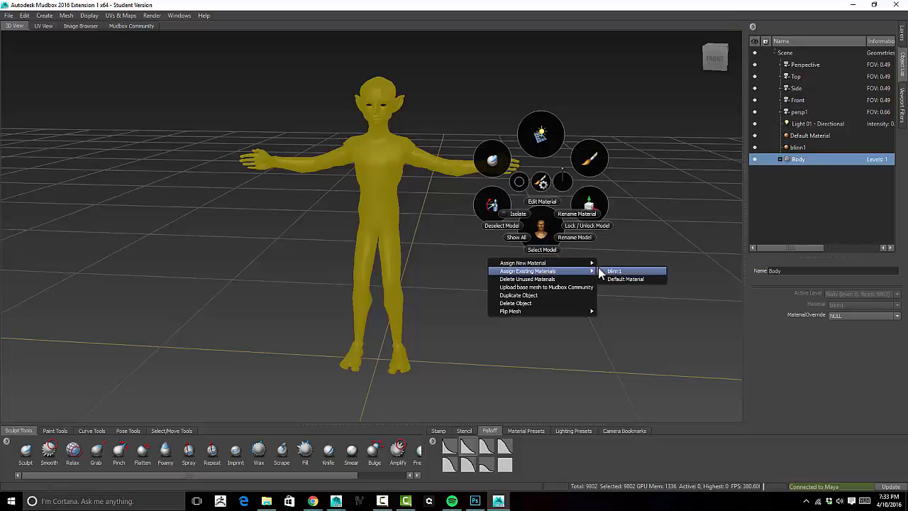
click(543, 228)
click(542, 227)
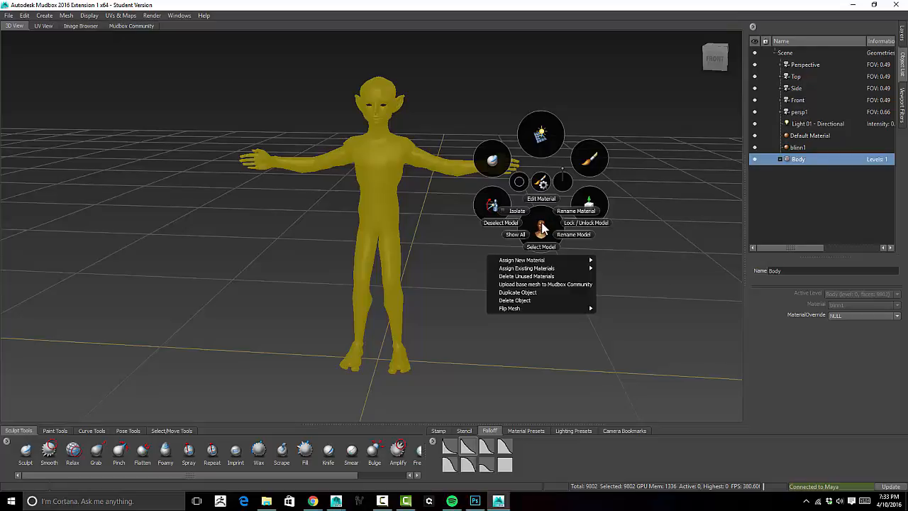
mouse_move(546, 269)
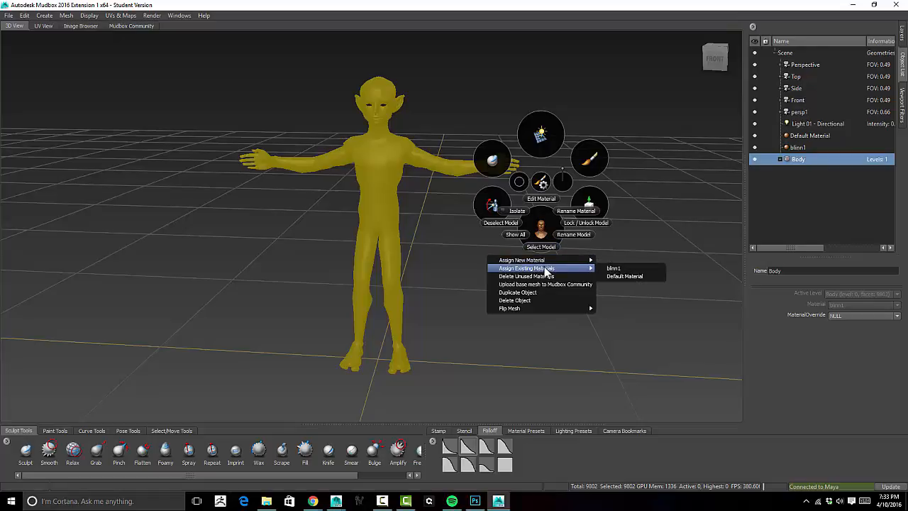
click(616, 276)
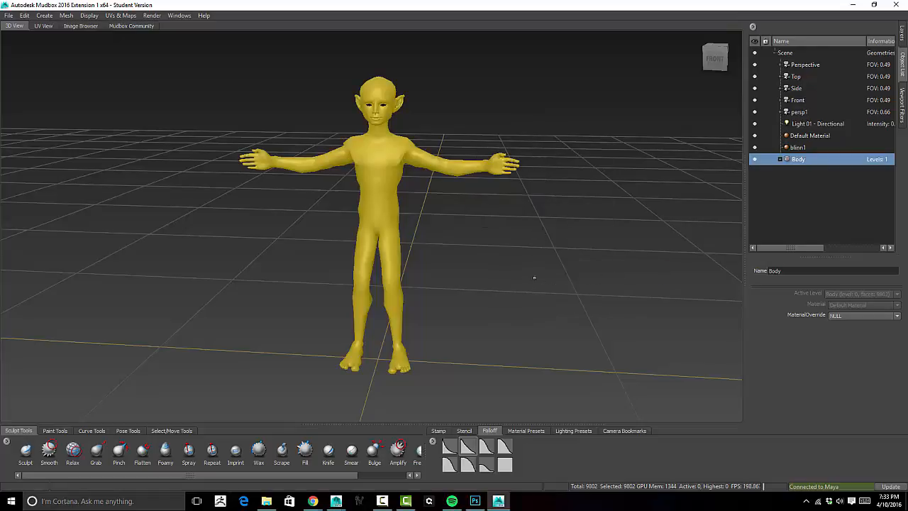
Deselect the Body mesh so its material can be viewed without the selection highlight
click(502, 282)
alt+drag(580, 245, 556, 239)
alt+drag(531, 209, 557, 182)
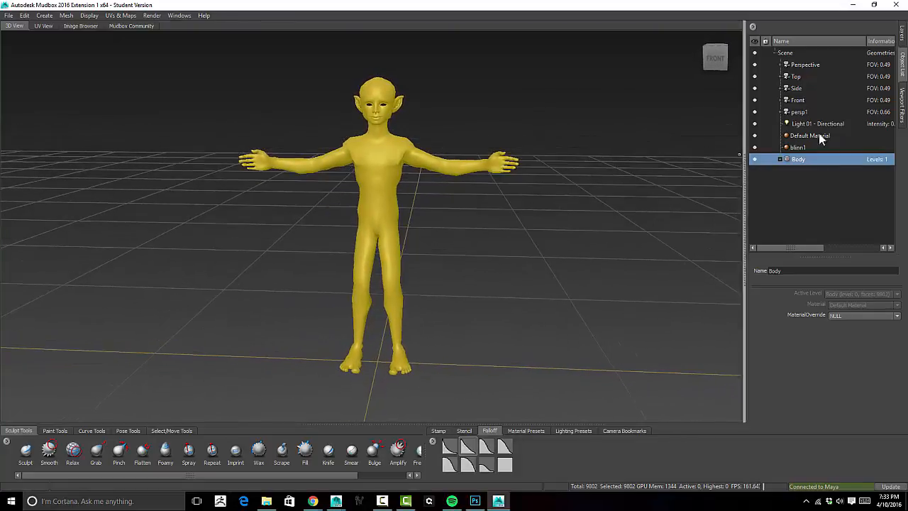
click(777, 147)
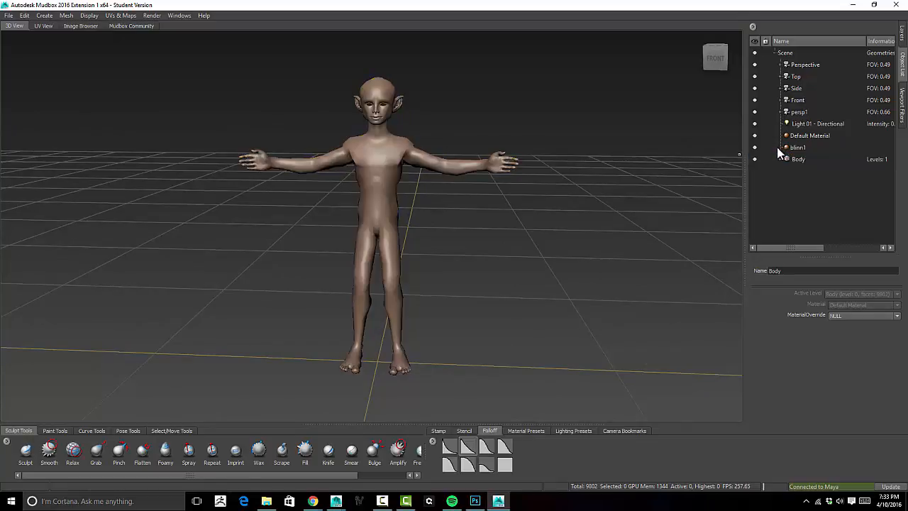
Try to step the elf body up to a higher subdivision level
alt+drag(540, 172, 554, 192)
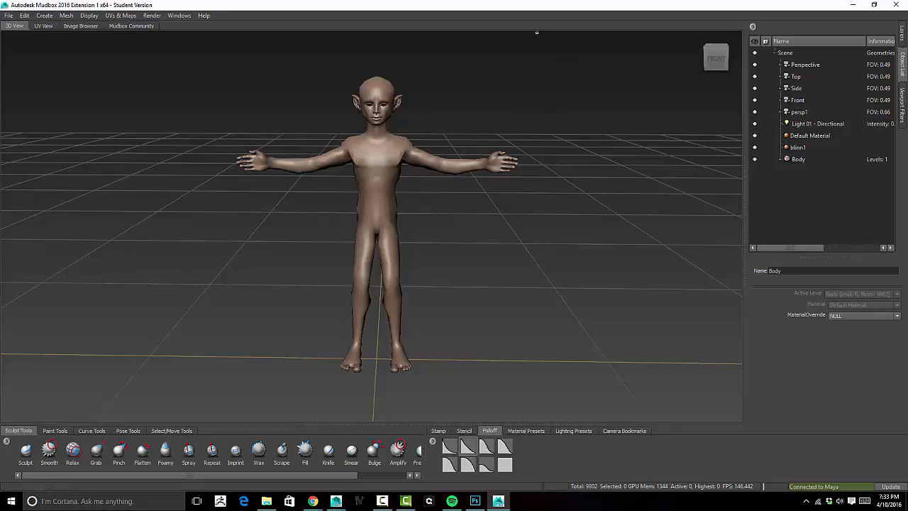
key(Page_Up)
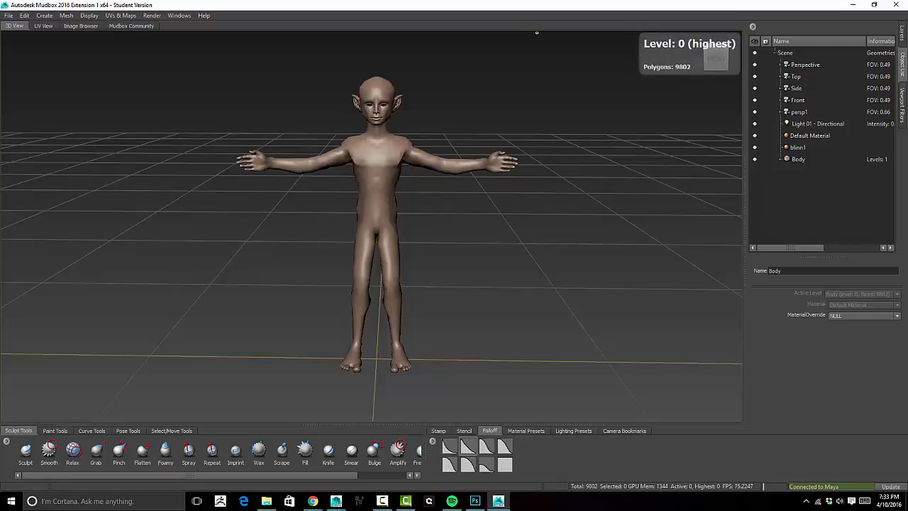
Check stepping the elf body between subdivision levels and add a new subdivision level 1
key(Page_Down)
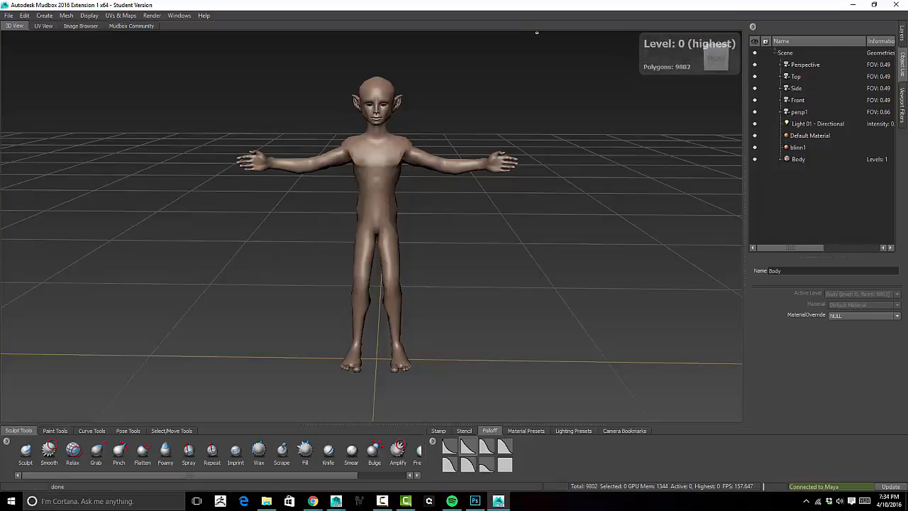
key(Page_Up)
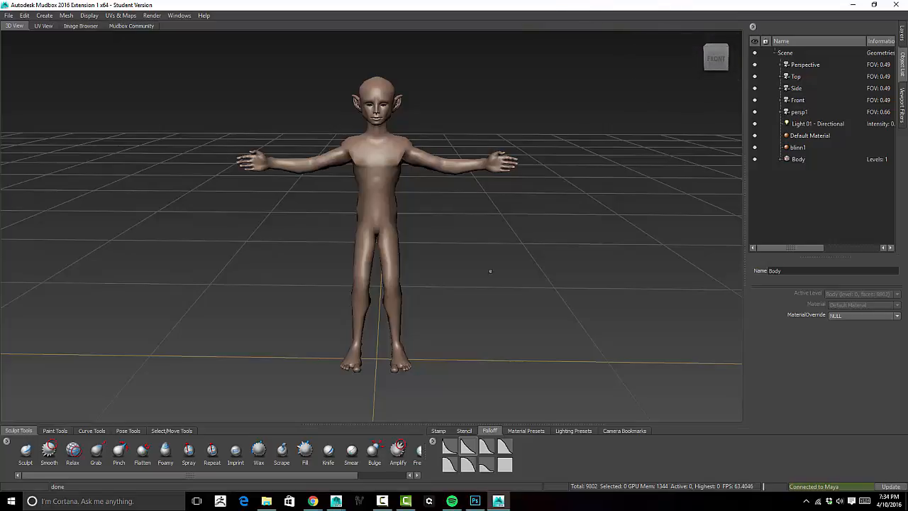
alt+drag(546, 268, 552, 252)
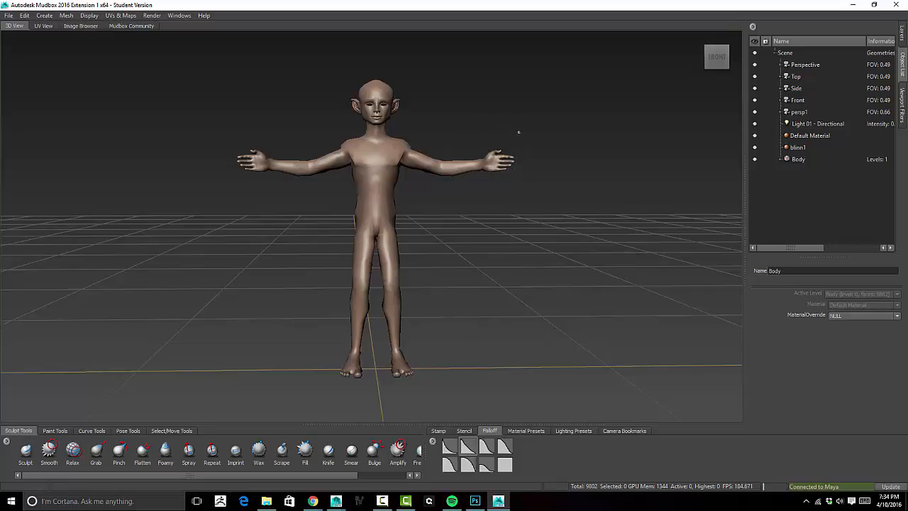
alt+drag(529, 119, 523, 119)
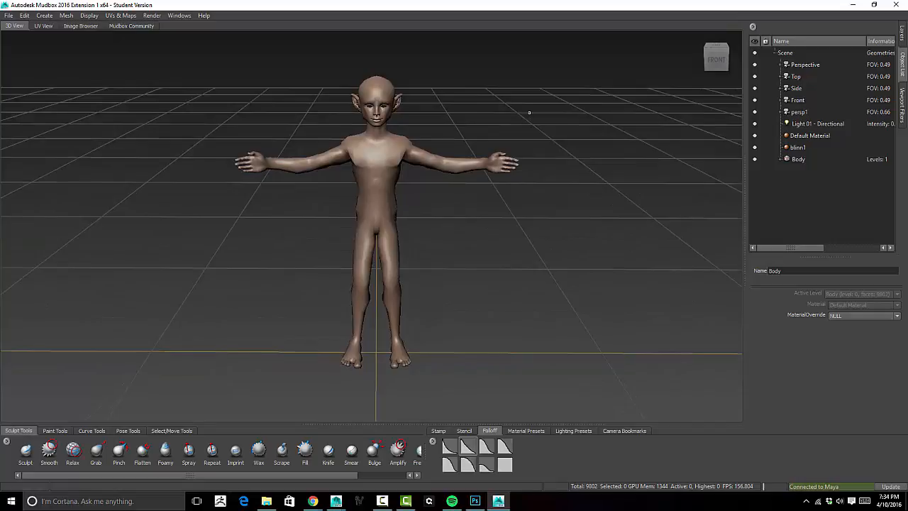
key(shift+d)
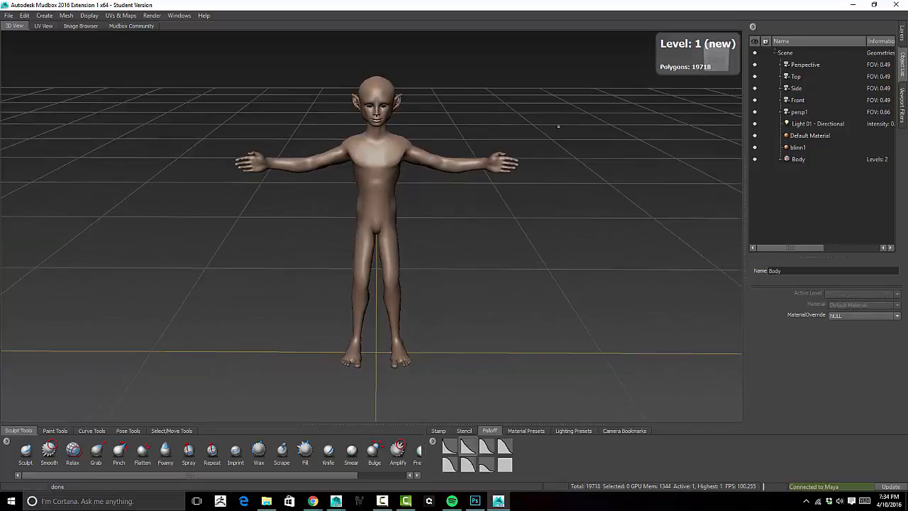
Display the wireframe on the elf body and keep subdividing the mesh up to level 4
alt+drag(582, 149, 526, 109)
key(shift+w)
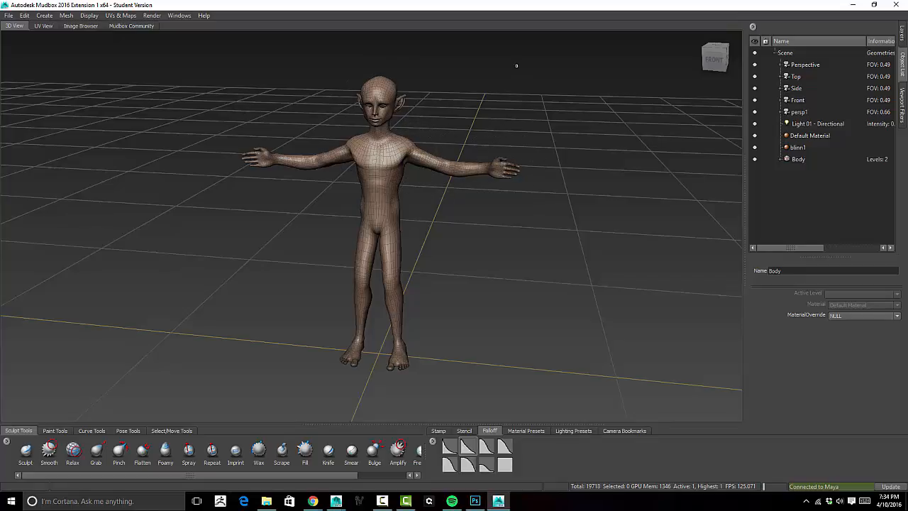
drag(361, 99, 395, 86)
key(shift+d)
key(shift+d)
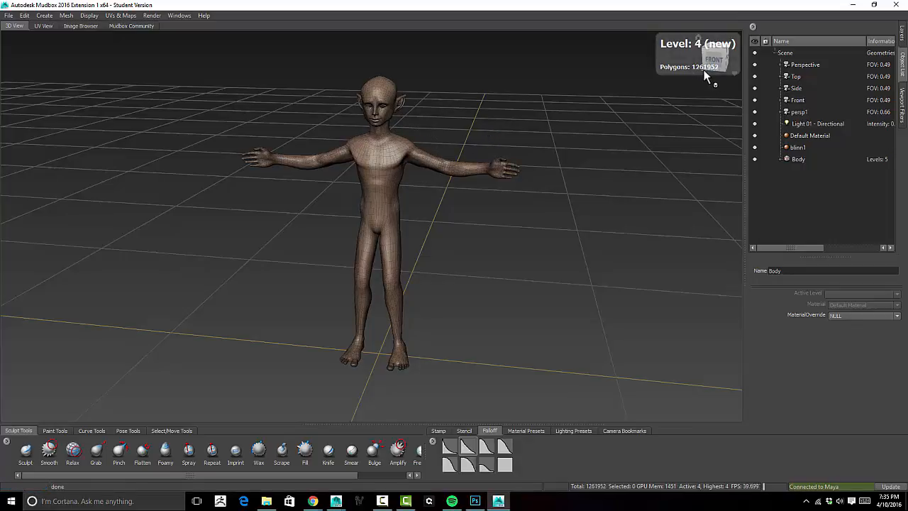
Hide the wireframe for a close look at the smoothed head and shoulders, and show the layer list
alt+drag(454, 85, 458, 121)
key(w)
alt+right_drag(459, 121, 462, 240)
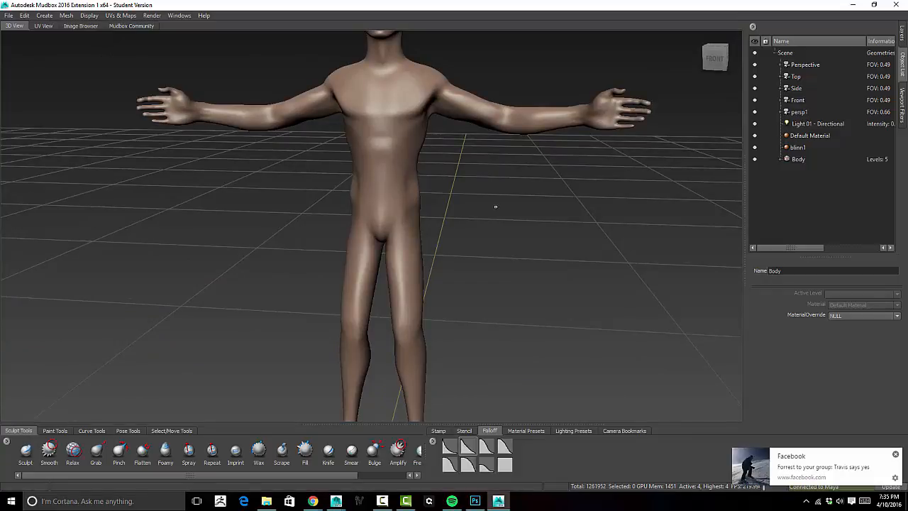
alt+drag(495, 207, 505, 220)
alt+right_drag(505, 220, 509, 225)
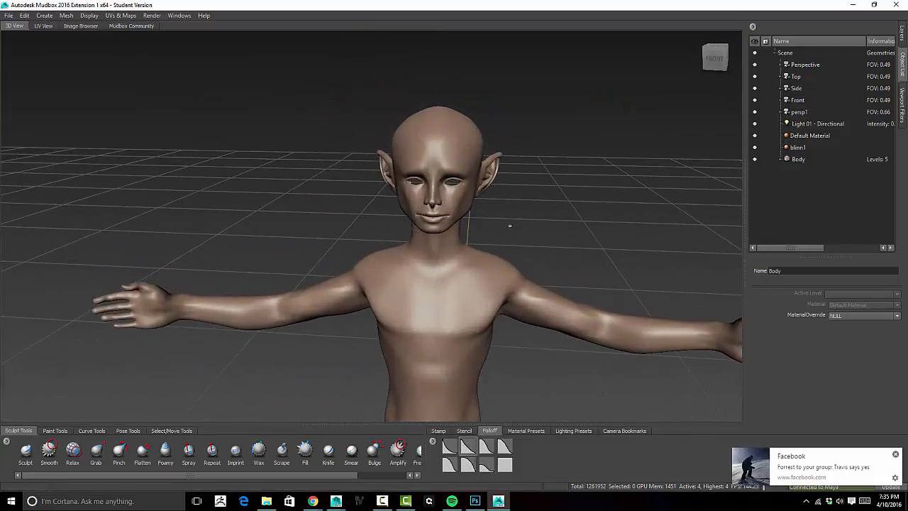
alt+drag(510, 225, 531, 215)
alt+right_drag(530, 215, 567, 199)
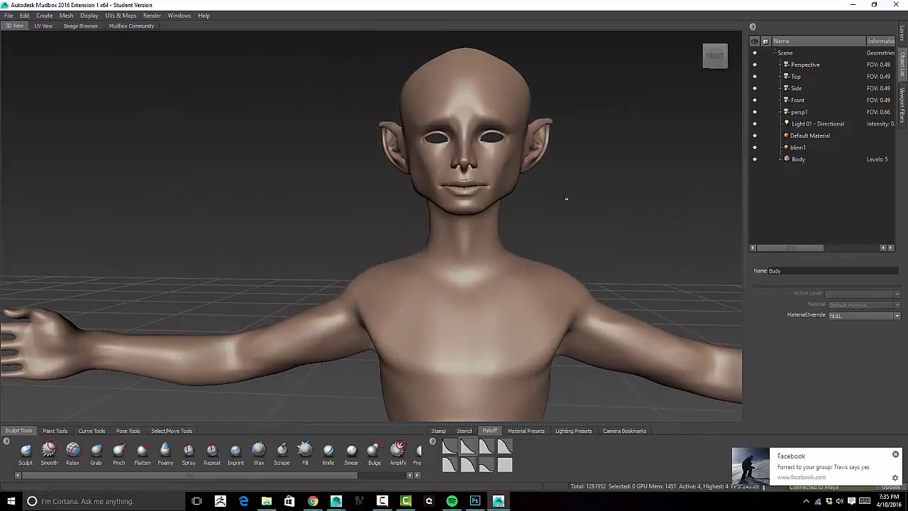
mouse_move(566, 198)
alt+mouse_down()
mouse_move(530, 200)
mouse_move(476, 111)
mouse_move(422, 161)
alt+mouse_up()
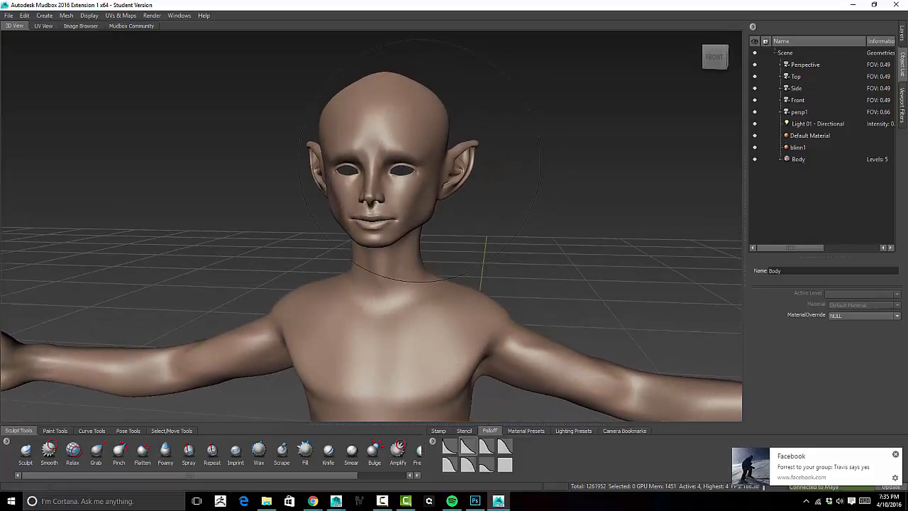
click(903, 33)
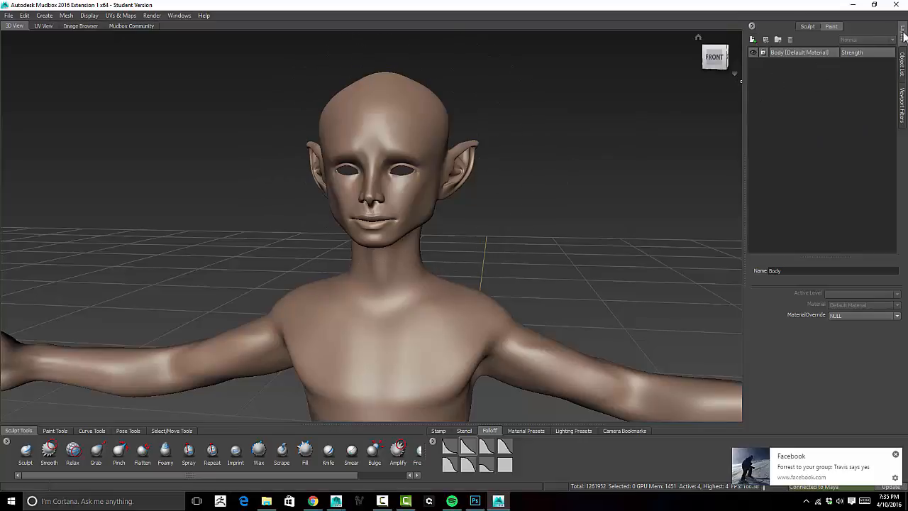
click(752, 39)
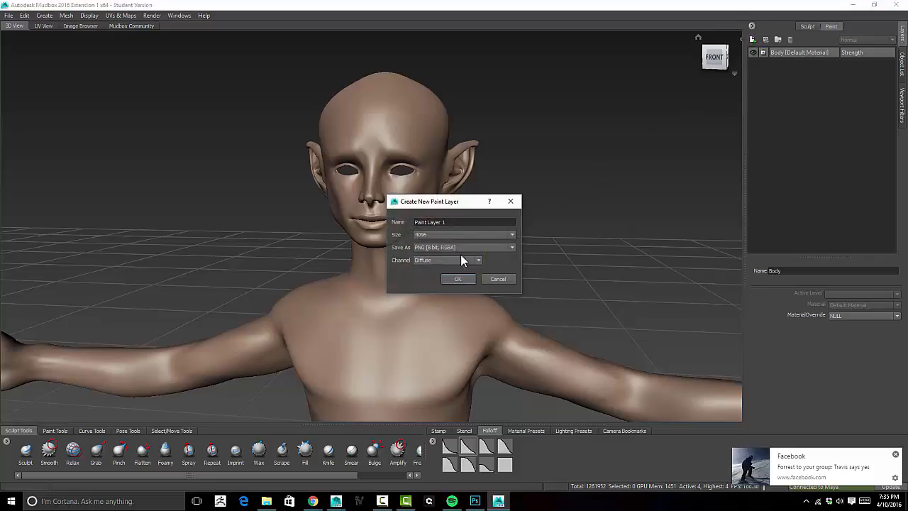
drag(456, 222, 341, 162)
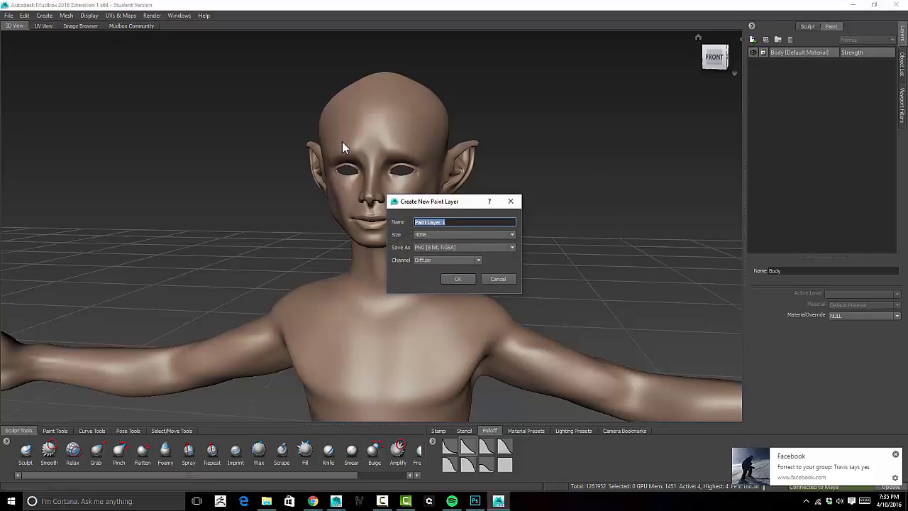
text(Brows)
click(503, 281)
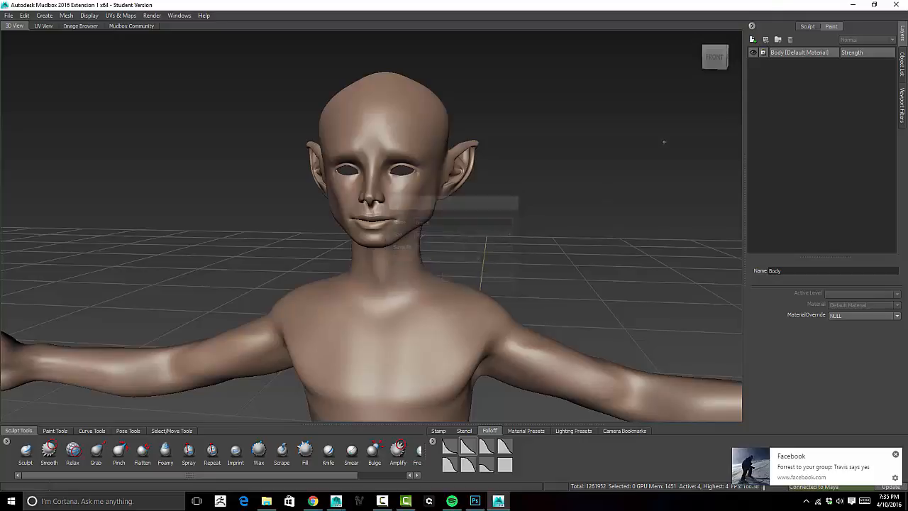
Add a new sculpt layer to the body and name it Brows
click(806, 28)
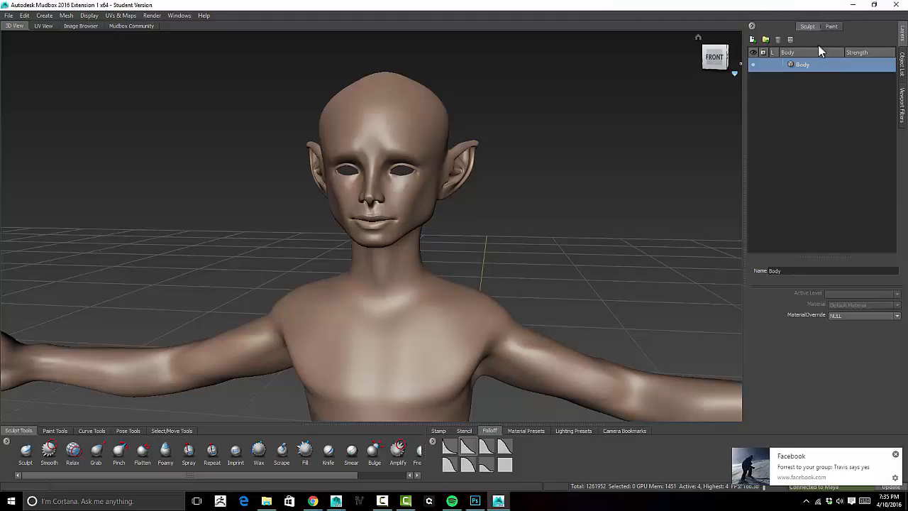
click(752, 39)
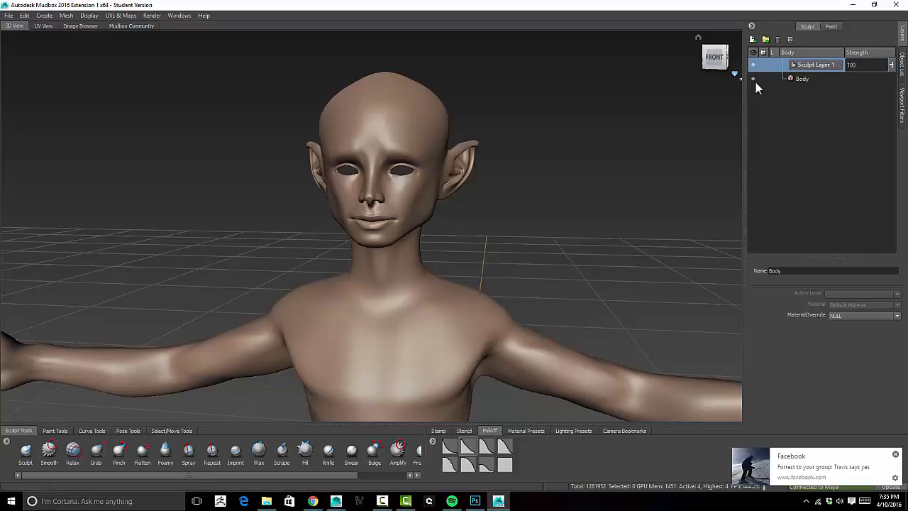
double_click(817, 64)
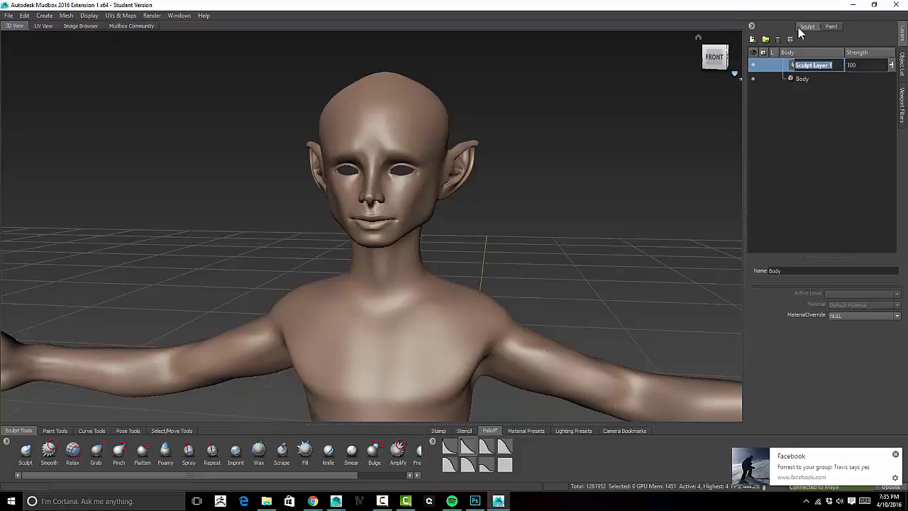
text(Brows)
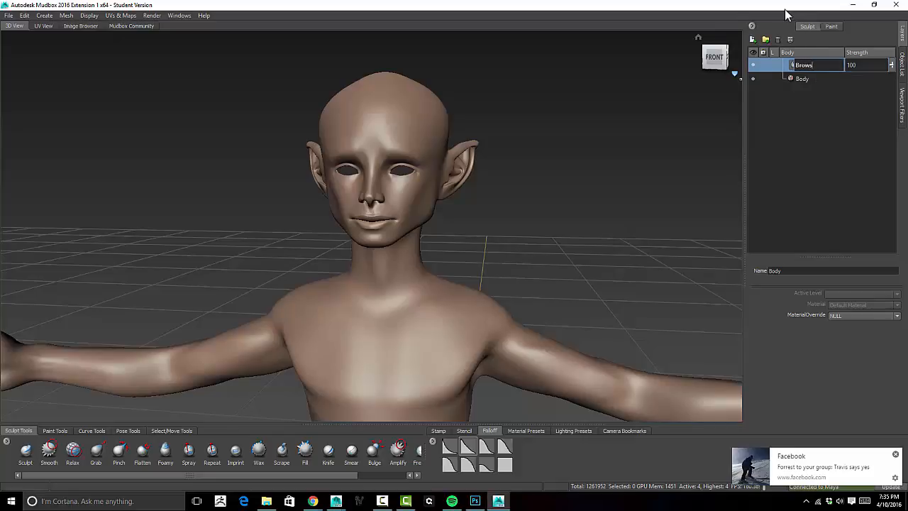
key(Return)
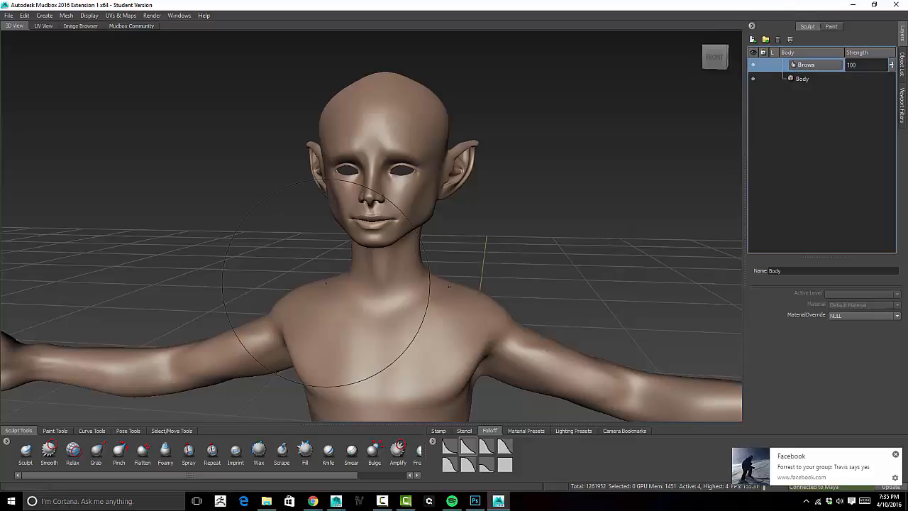
Select the Sculpt brush and set its mirroring to LocalX
alt+drag(496, 222, 520, 212)
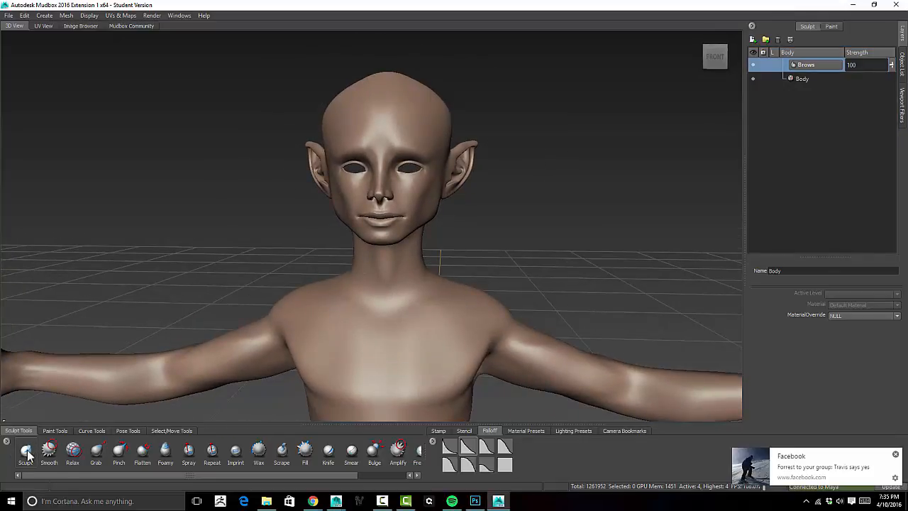
click(26, 452)
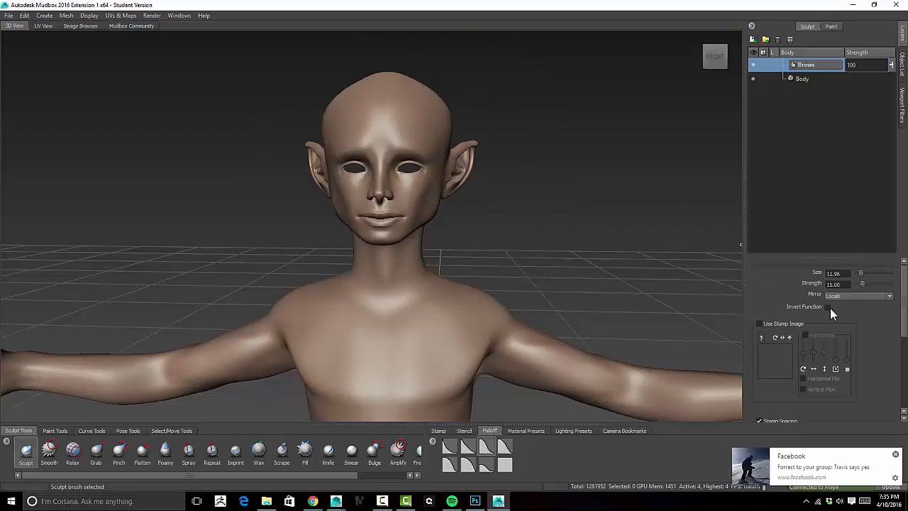
click(849, 296)
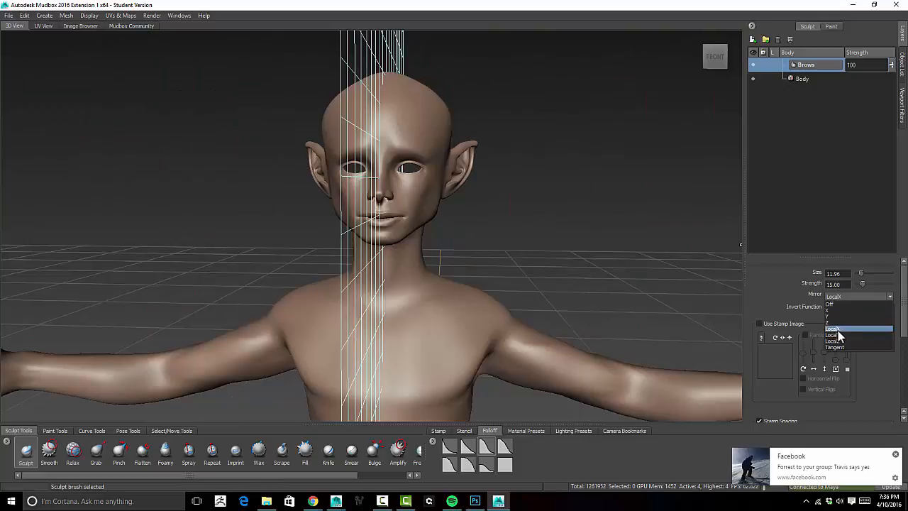
click(838, 330)
Frame the face closely and reduce the Sculpt brush to size 0.31 and strength 3.25
alt+drag(497, 185, 482, 95)
mouse_move(483, 102)
alt+right_down()
mouse_move(514, 170)
mouse_move(546, 138)
alt+right_up()
alt+drag(545, 137, 516, 162)
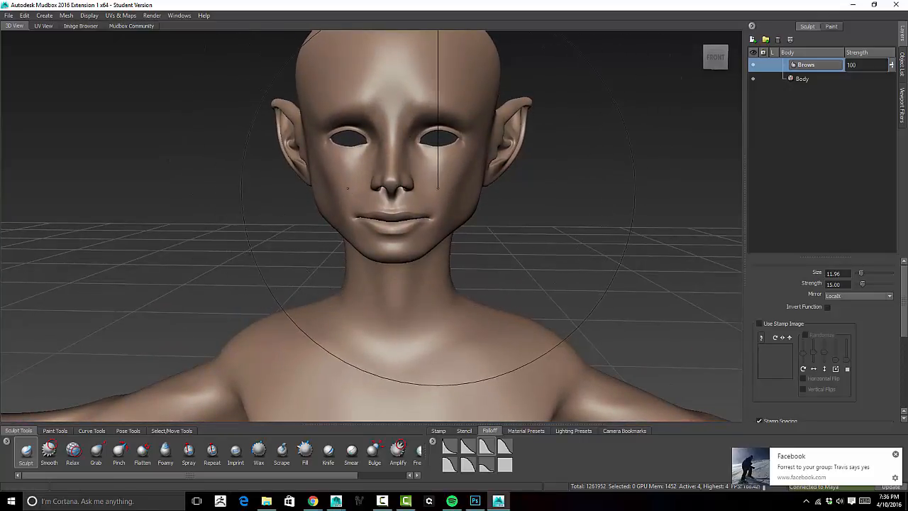
key(b)
drag(437, 188, 362, 186)
key(m)
drag(459, 184, 458, 197)
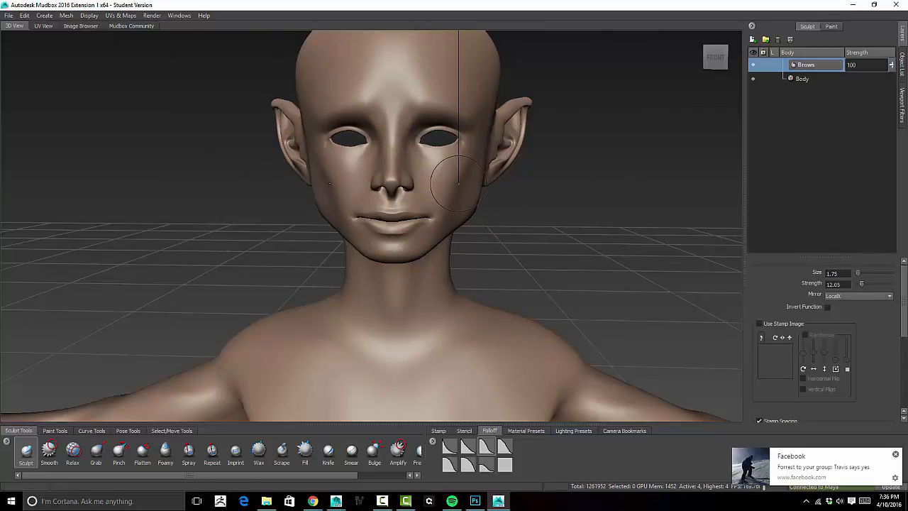
drag(458, 30, 458, 131)
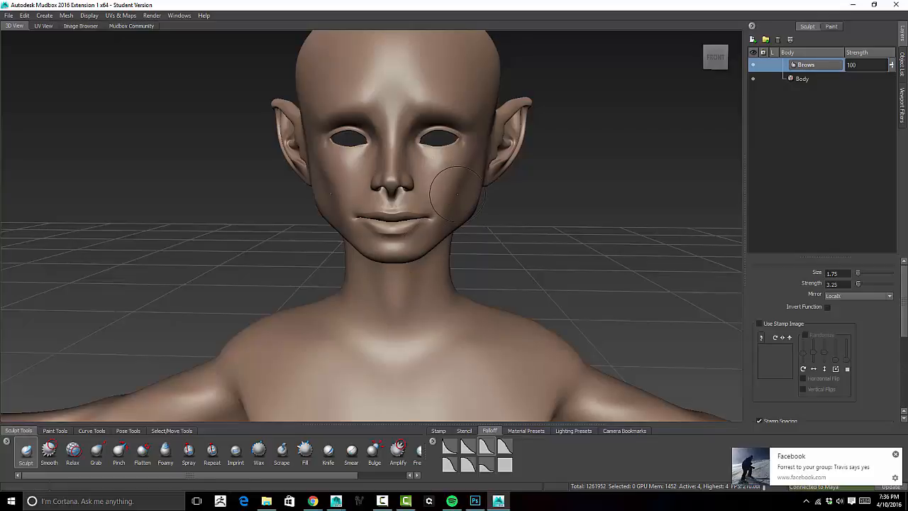
key(b)
mouse_move(457, 191)
mouse_down()
mouse_move(442, 190)
mouse_move(449, 189)
mouse_up()
Sculpt mirrored trial hair strokes above the eyes and remove them with the Erase brush
drag(422, 105, 463, 100)
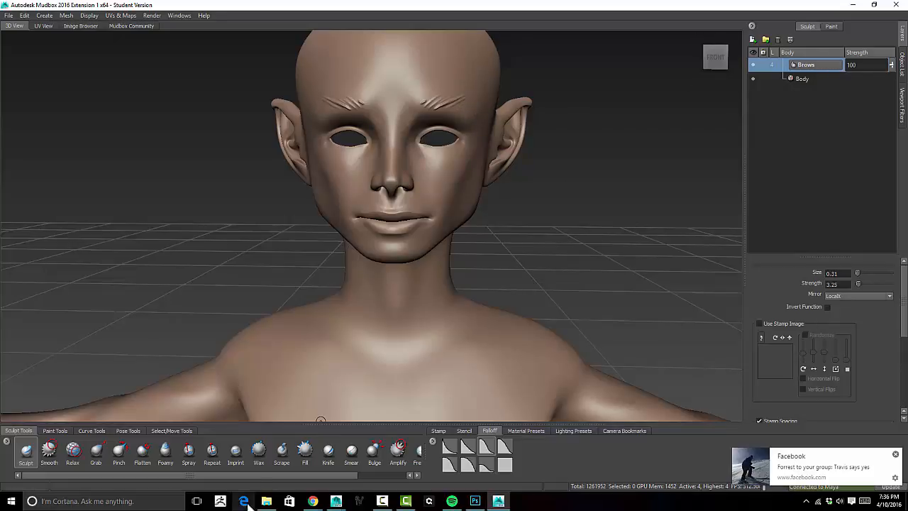
drag(261, 474, 312, 466)
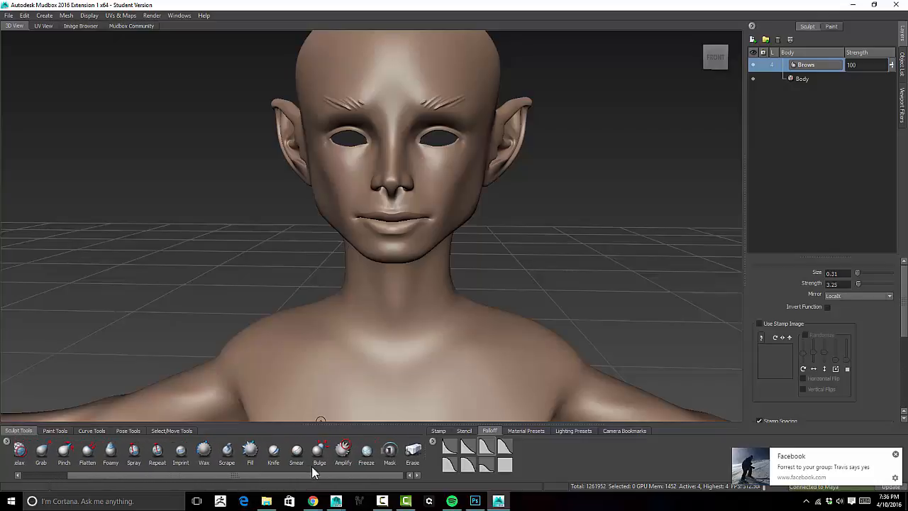
click(410, 452)
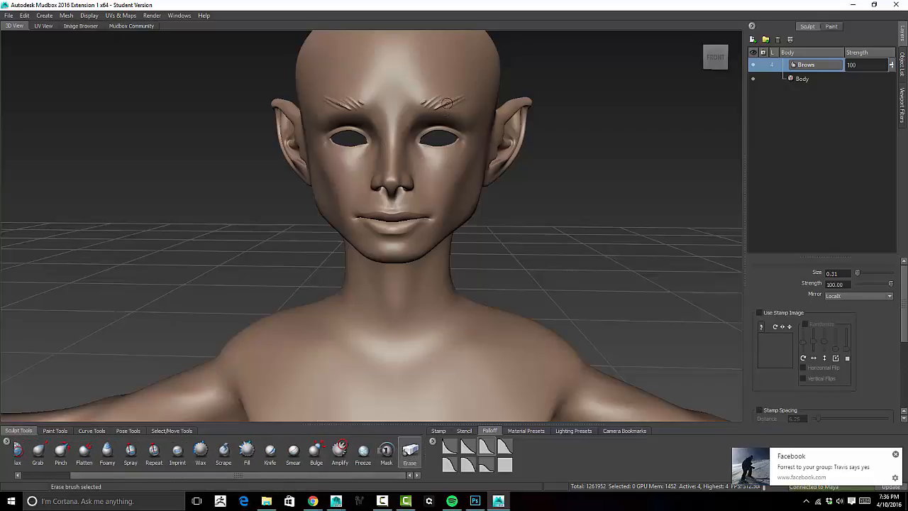
drag(422, 106, 441, 91)
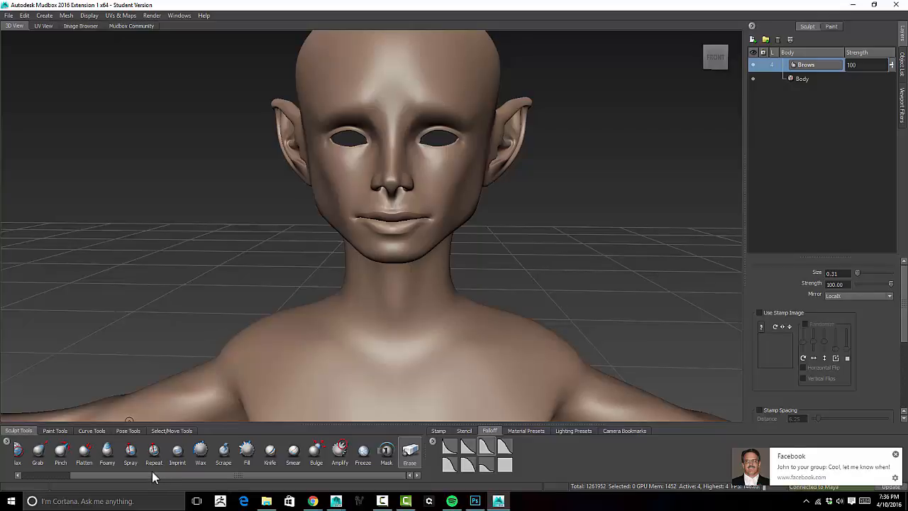
Switch back to the Sculpt brush and apply the second falloff curve of the lower row
drag(154, 476, 105, 477)
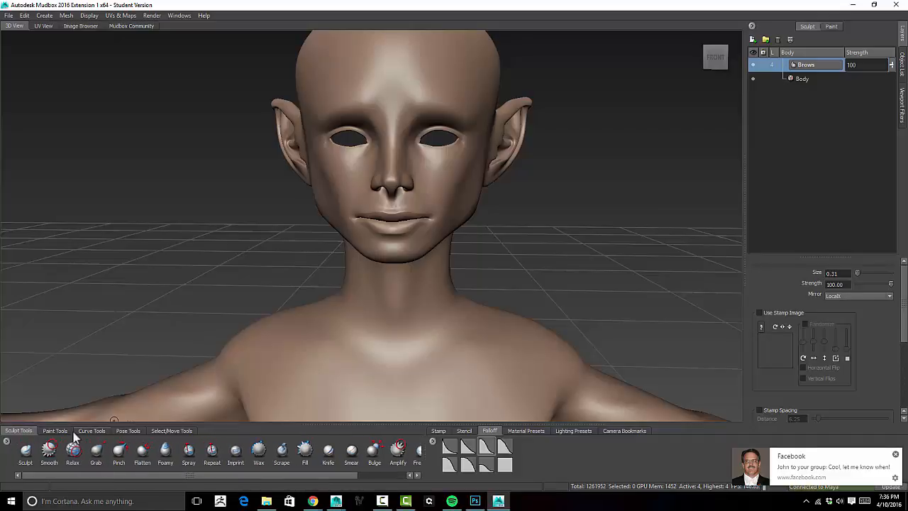
click(25, 452)
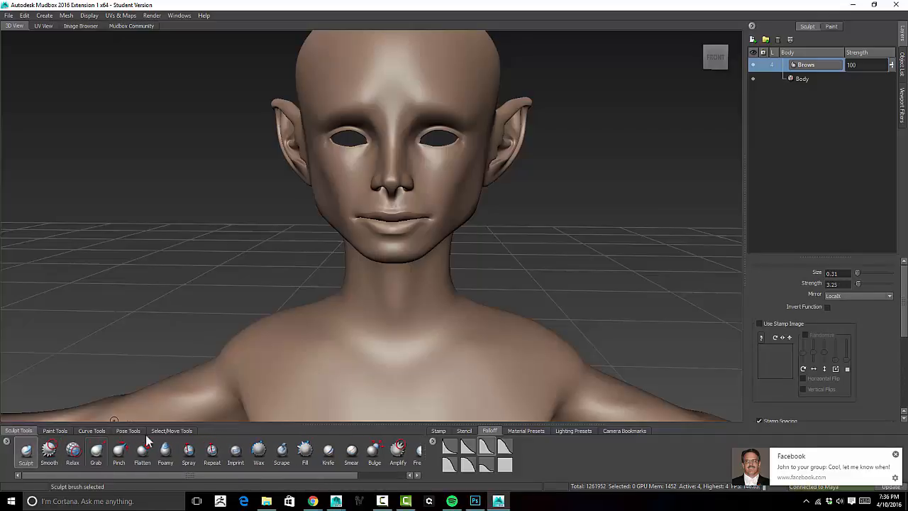
click(468, 464)
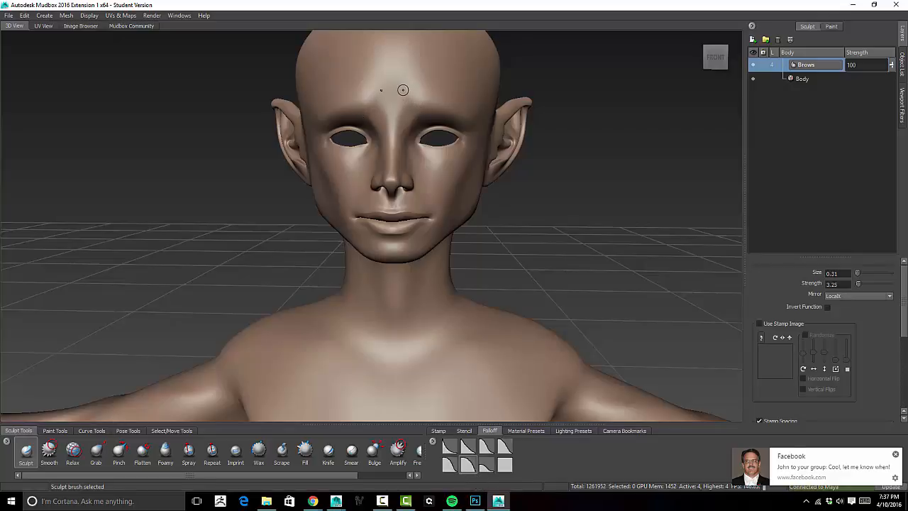
Undo a trial brow stroke and set the Sculpt brush to size 0.42 and strength 0.36
drag(403, 100, 423, 104)
key(ctrl+z)
key(b)
key(m)
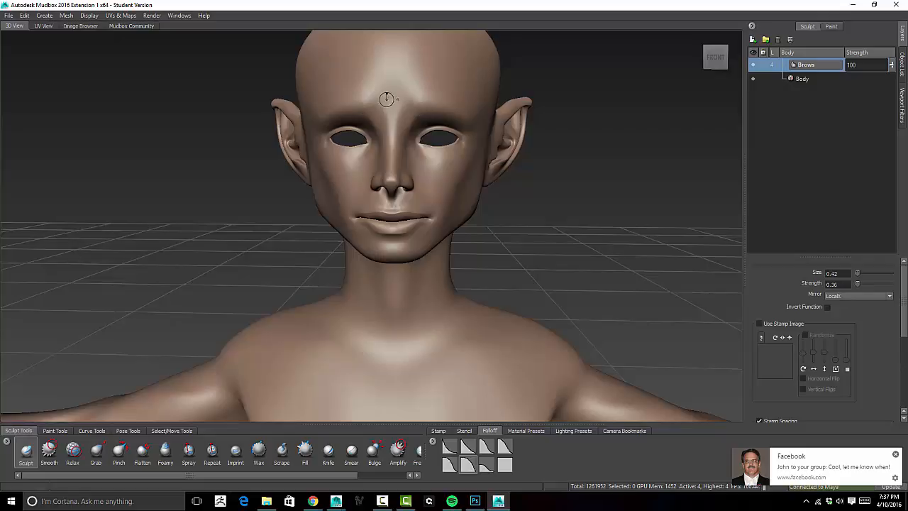
Sculpt light mirrored hair strokes along the brow ridge, undoing the first attempt and redrawing it farther out
drag(410, 106, 420, 101)
key(ctrl+z)
drag(426, 99, 439, 97)
Check the eyebrows in the Photoshop concept painting, return to Mudbox and set the Sculpt brush to size 0.68 and strength 0.16
click(475, 500)
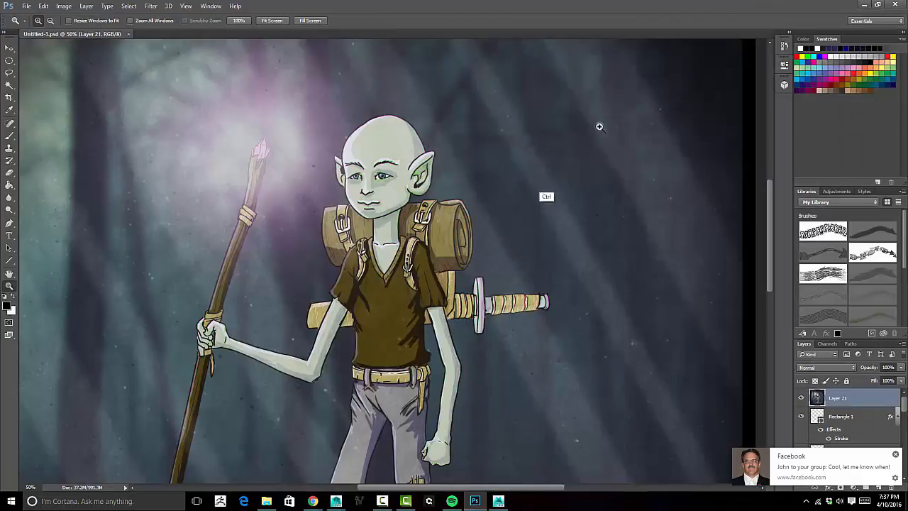
click(863, 4)
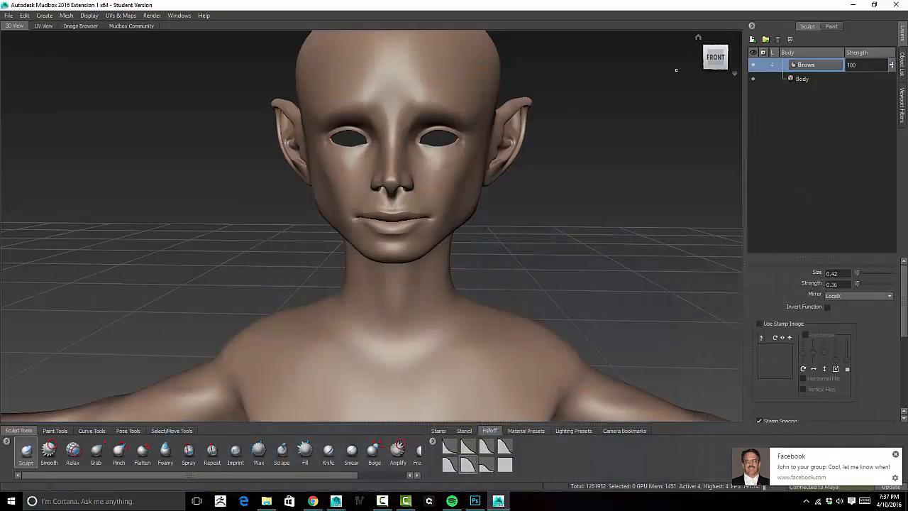
drag(429, 95, 431, 91)
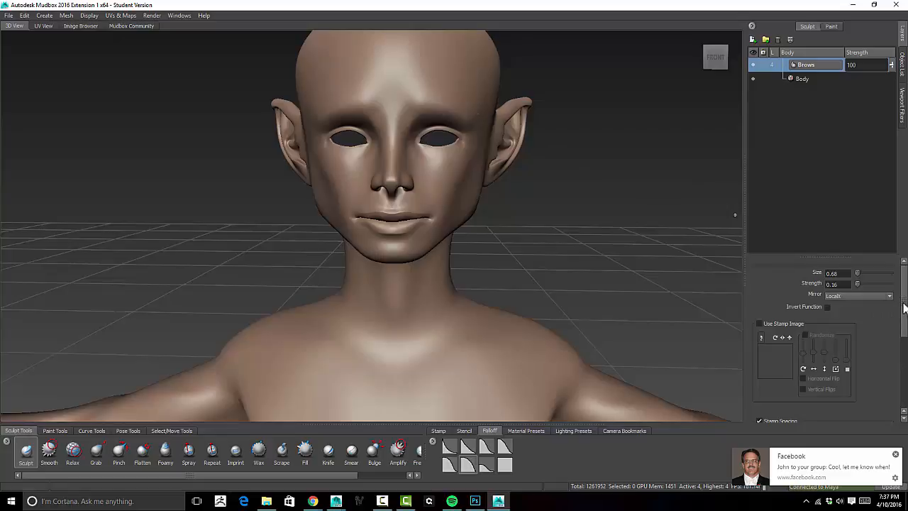
scroll(905, 306, down, 2)
click(895, 454)
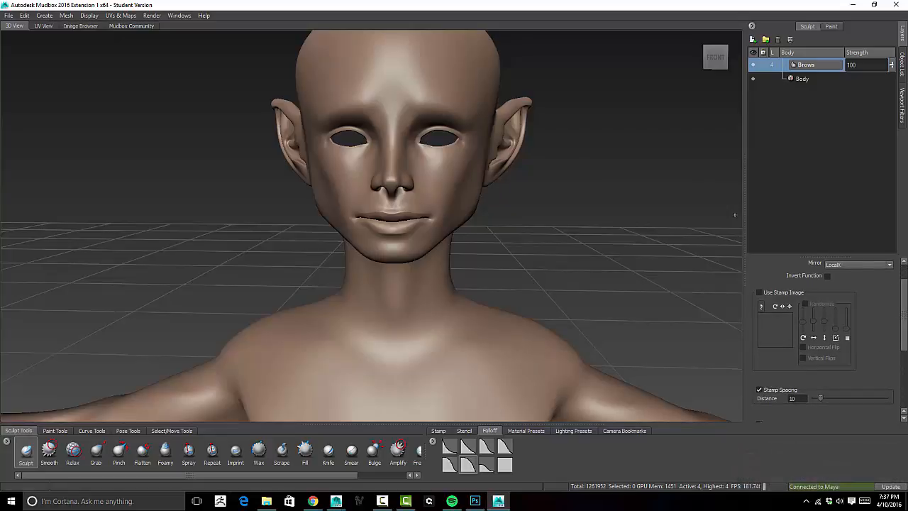
Try a long mirrored brow stroke with the Steady Stroke distance at 27 and undo it
drag(903, 323, 903, 389)
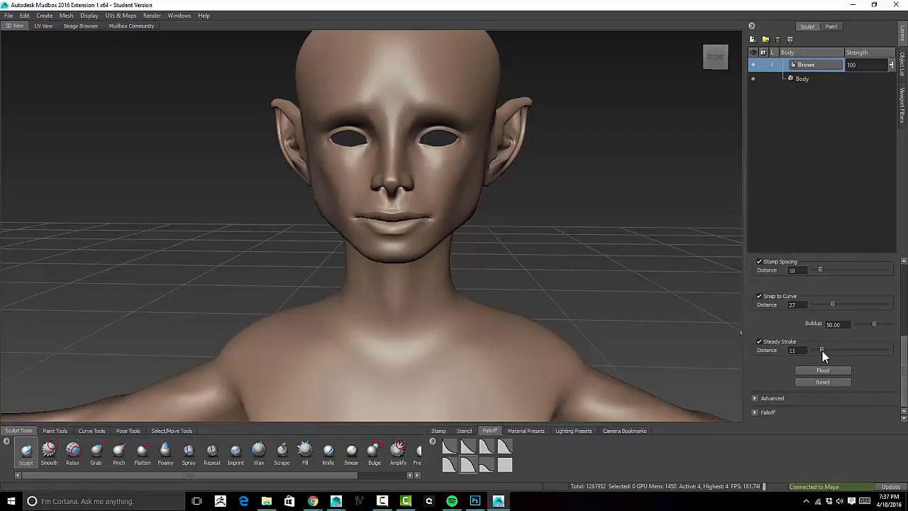
drag(822, 351, 832, 351)
mouse_move(442, 96)
mouse_down()
mouse_move(406, 117)
mouse_move(454, 78)
mouse_move(506, 71)
mouse_move(649, 57)
mouse_move(675, 83)
mouse_up()
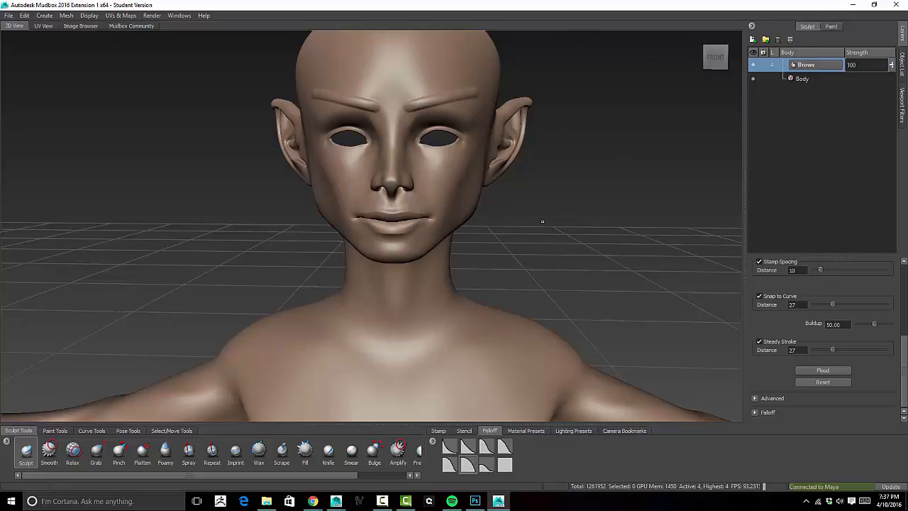
key(ctrl+z)
Reduce the Steady Stroke distance to 3 while trying short mirrored hair strokes above the eyes
drag(833, 350, 829, 348)
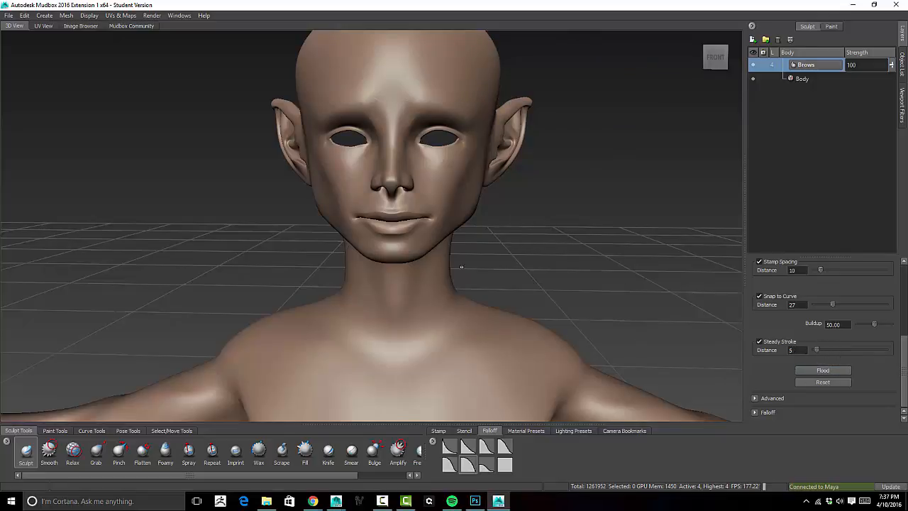
mouse_move(466, 78)
mouse_down()
mouse_move(462, 114)
mouse_move(439, 107)
mouse_up()
key(ctrl+z)
mouse_move(411, 89)
mouse_down()
mouse_move(408, 100)
mouse_move(466, 97)
mouse_move(468, 105)
mouse_up()
mouse_move(411, 104)
mouse_down()
mouse_move(466, 95)
mouse_move(491, 112)
mouse_up()
mouse_move(548, 230)
alt+mouse_down()
mouse_move(455, 231)
mouse_move(585, 221)
mouse_move(553, 221)
alt+mouse_up()
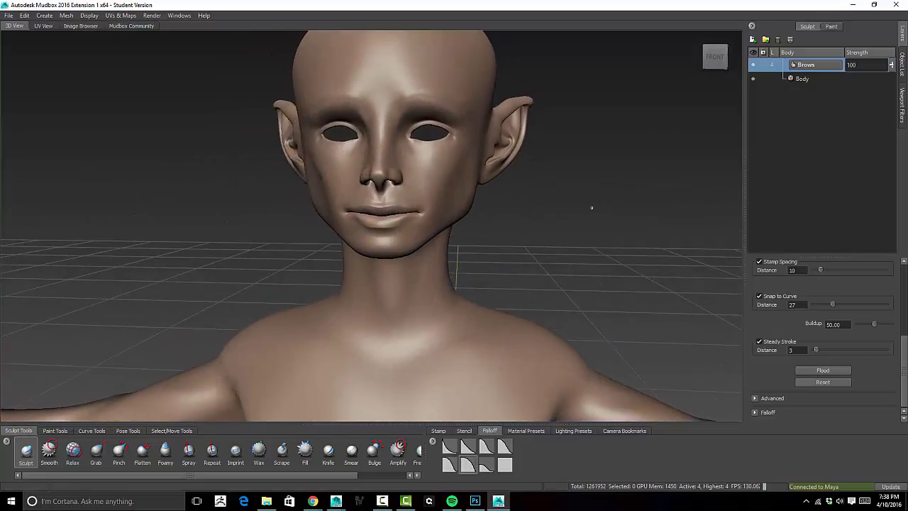
Sculpt light mirrored hair strokes from the inner brows outward, working on slightly turned views of the face
drag(405, 98, 448, 88)
drag(402, 95, 442, 93)
mouse_move(576, 206)
alt+mouse_down()
mouse_move(566, 195)
mouse_move(577, 187)
alt+mouse_up()
mouse_move(437, 103)
mouse_down()
mouse_move(470, 95)
mouse_move(499, 120)
mouse_up()
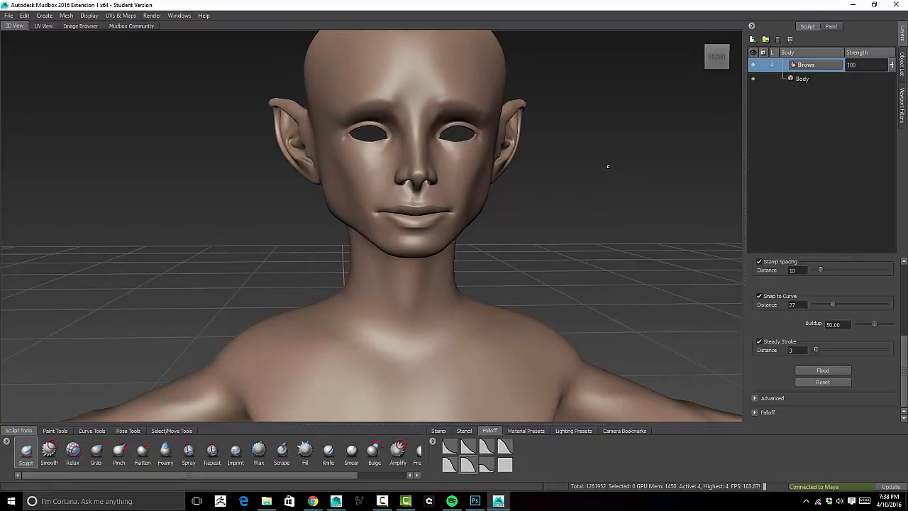
drag(444, 99, 480, 113)
drag(501, 117, 502, 118)
alt+drag(588, 192, 571, 171)
Apply the first falloff curve of the upper row and shrink the Sculpt brush for fine hairs on the brows
scroll(570, 171, up, 5)
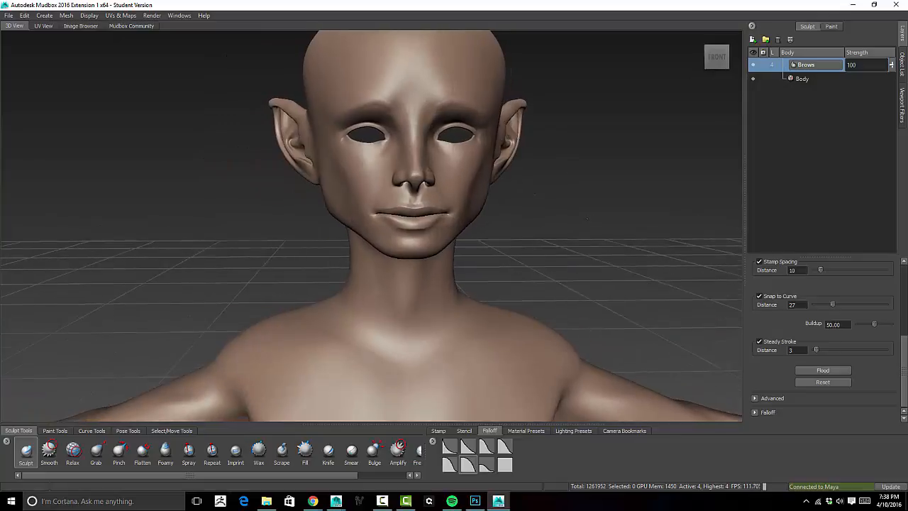
alt+drag(573, 262, 636, 266)
scroll(601, 189, down, 3)
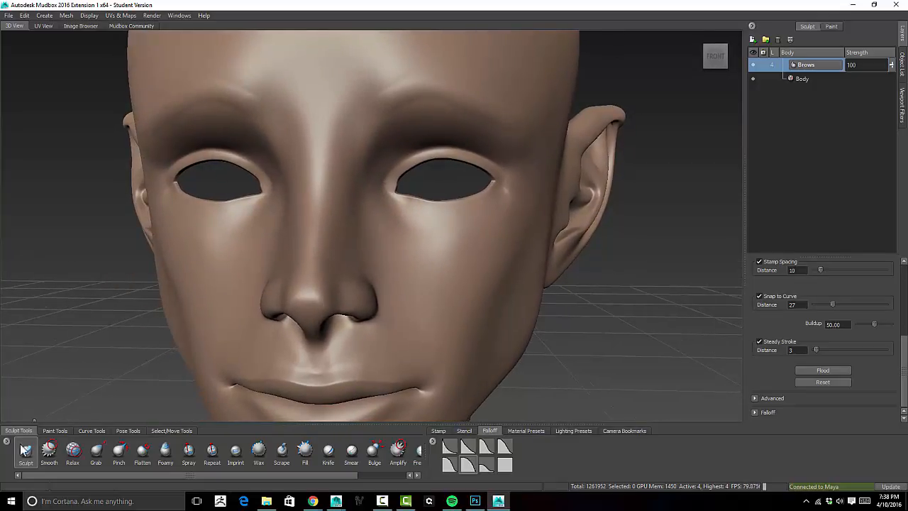
click(450, 447)
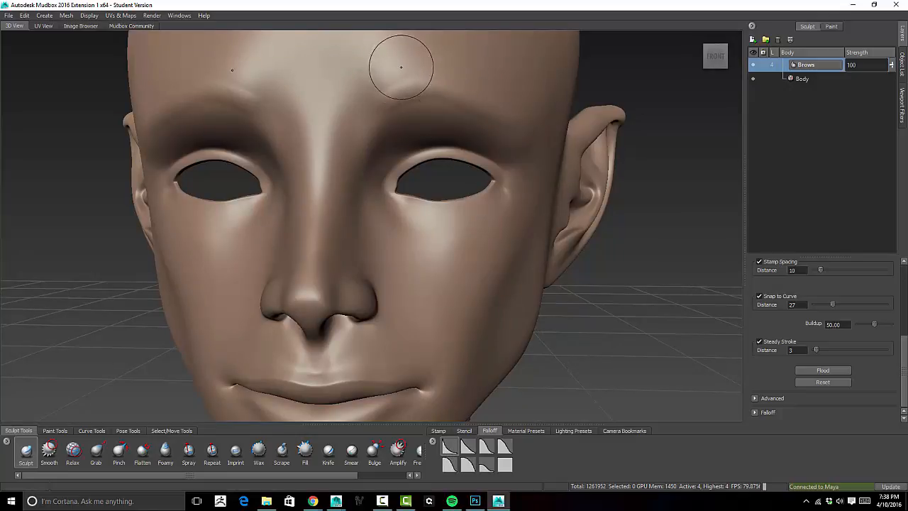
mouse_move(402, 88)
mouse_down()
mouse_move(392, 88)
mouse_move(447, 96)
mouse_move(436, 101)
mouse_up()
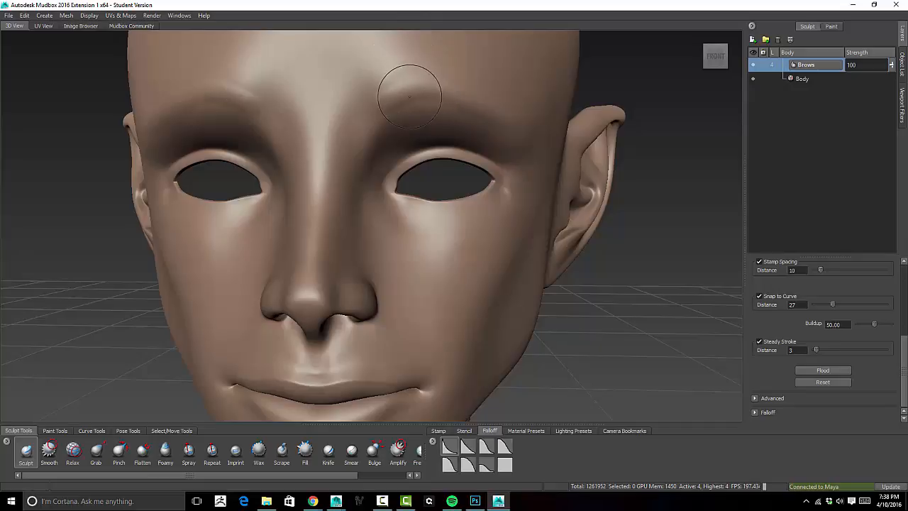
drag(415, 91, 405, 91)
Dismiss the chat notification, close the Facebook tab in Chrome and return to Mudbox
key(super)
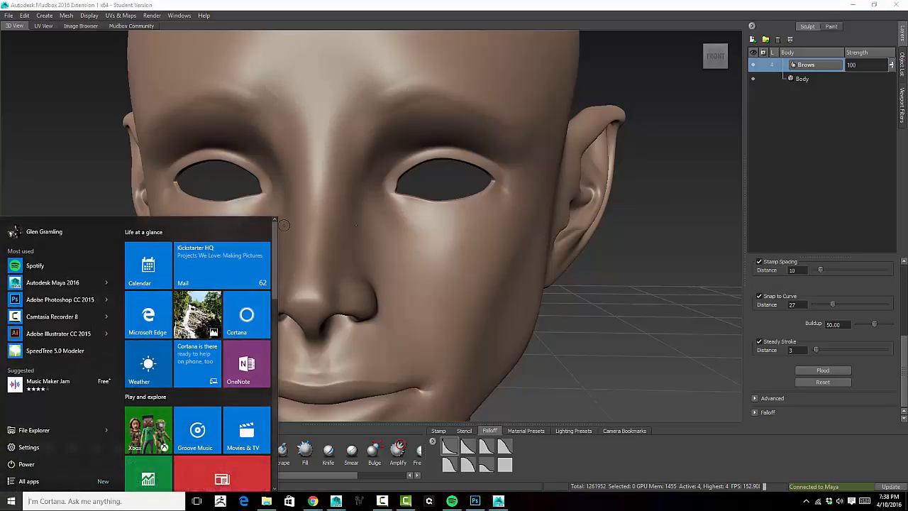
click(236, 161)
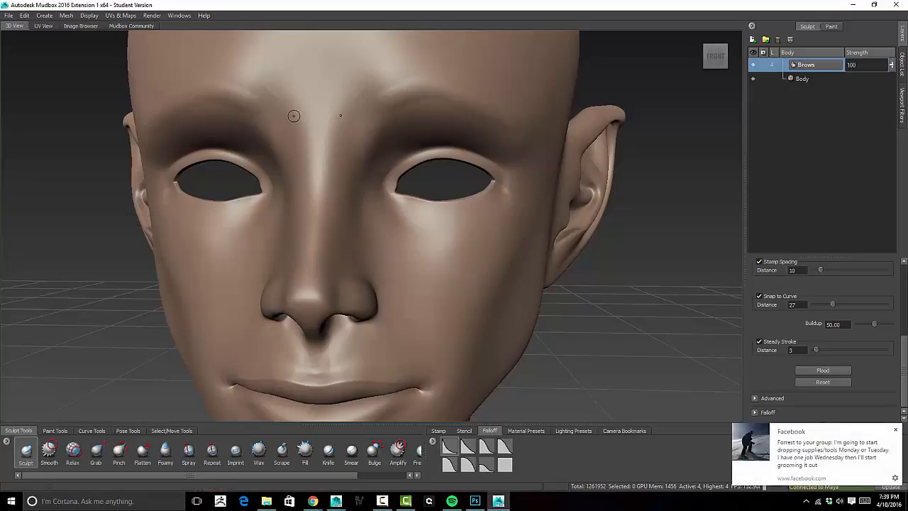
click(895, 430)
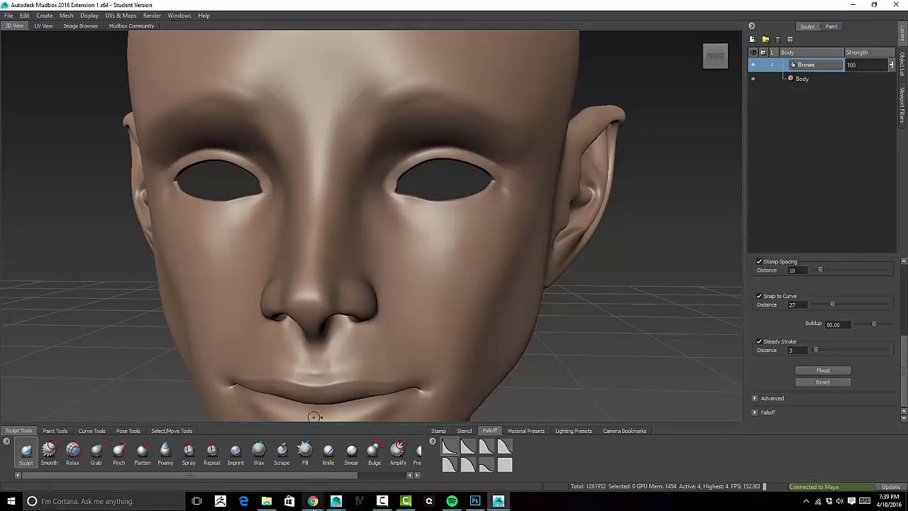
mouse_move(313, 501)
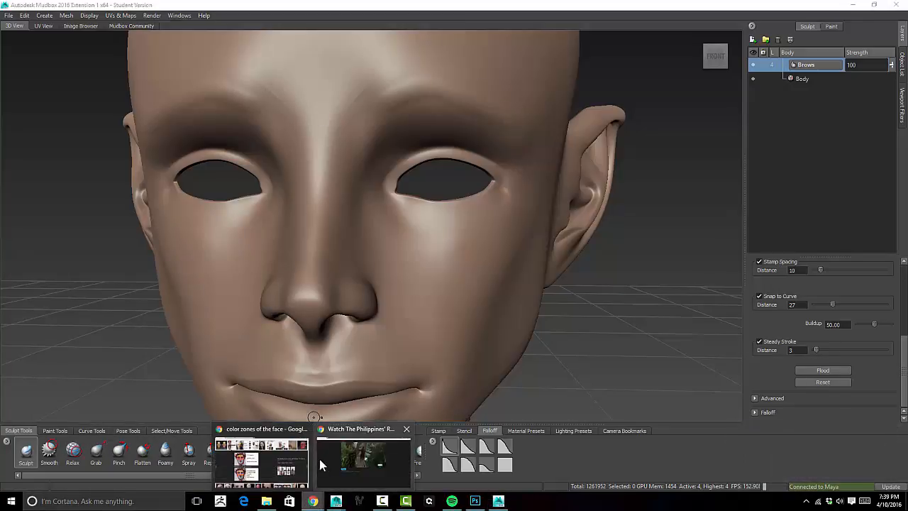
click(282, 432)
click(267, 6)
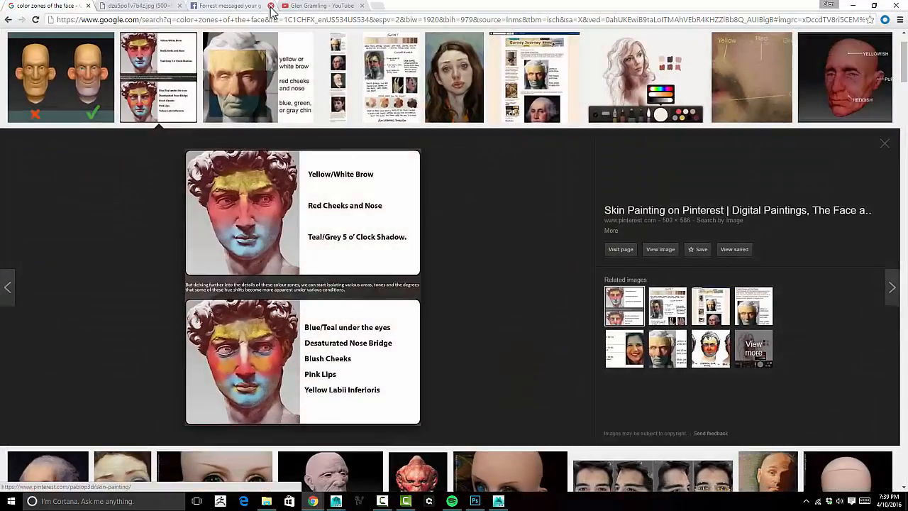
click(852, 6)
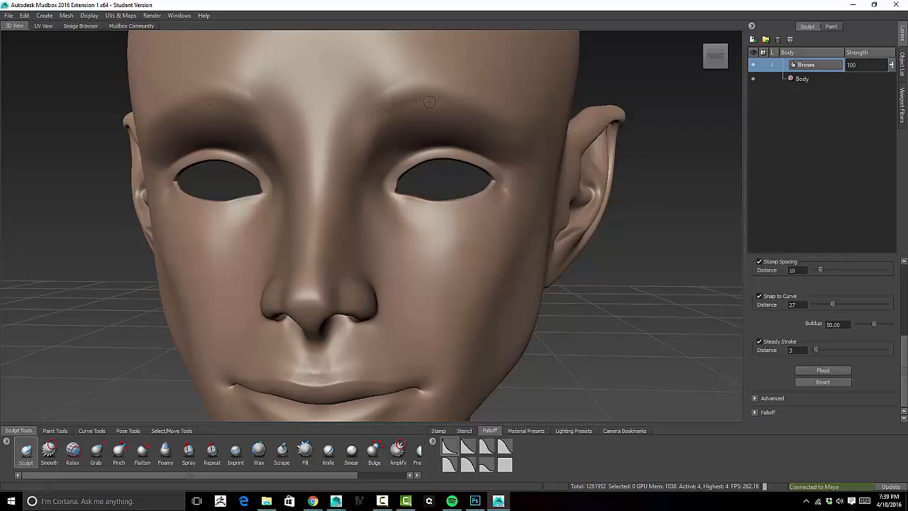
Turn off Steady Stroke and sculpt fine mirrored hair strokes along both brows, filling in their inner ends
click(760, 341)
alt+drag(463, 70, 335, 68)
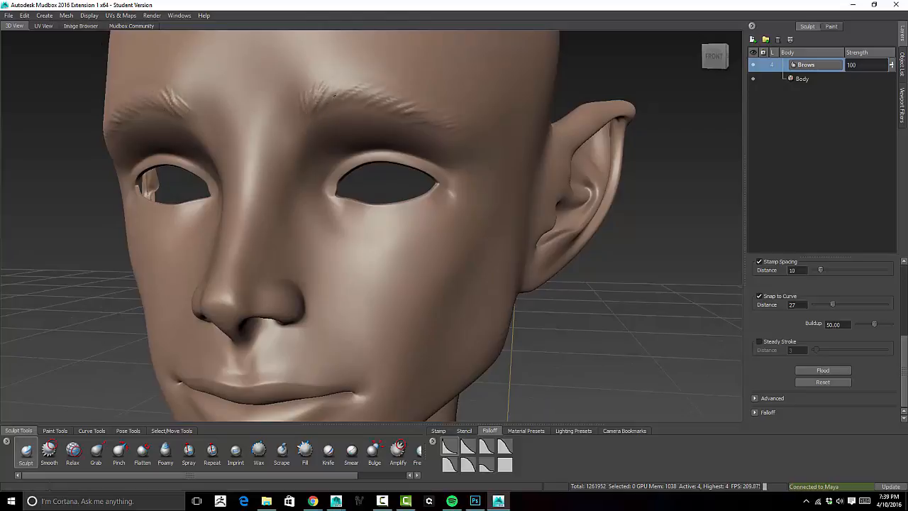
mouse_move(481, 133)
alt+mouse_down()
mouse_move(433, 100)
mouse_move(455, 65)
alt+mouse_up()
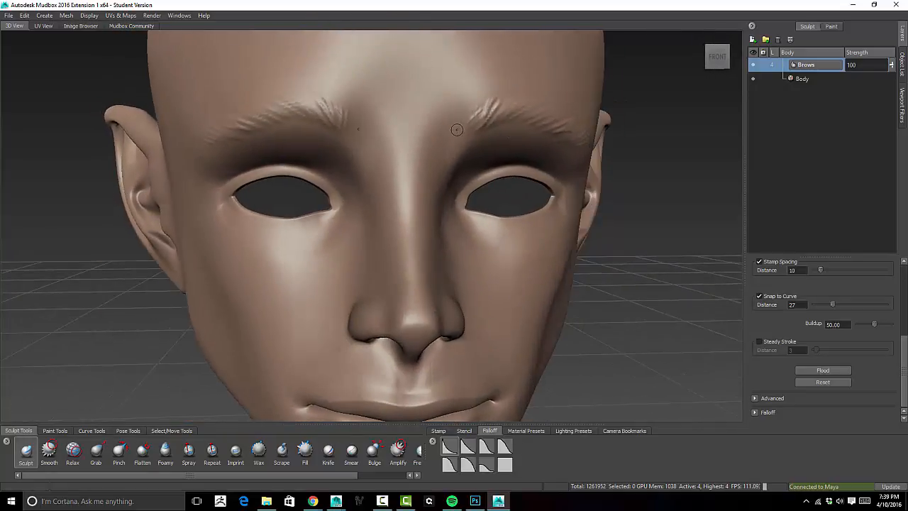
drag(475, 128, 483, 98)
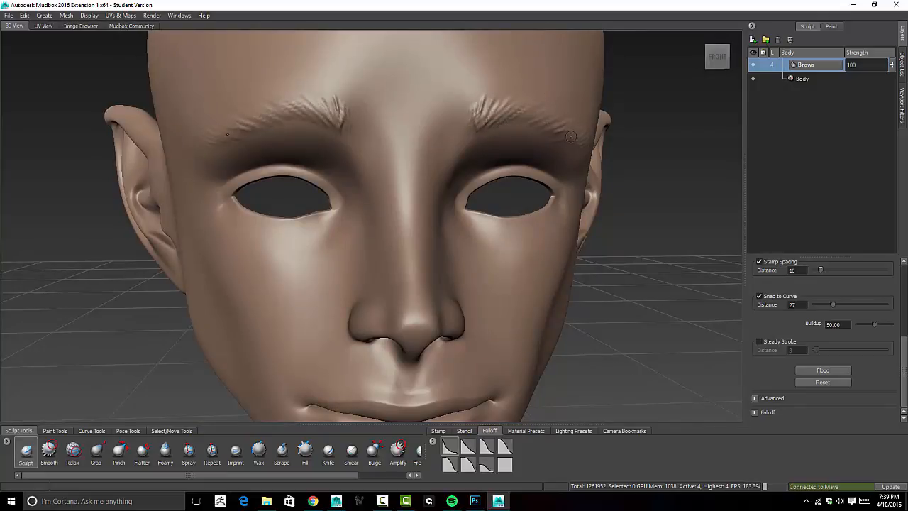
Add a fifth subdivision level, try sculpting and smoothing finer hairs on the Brows layer, and return to level 4
alt+drag(570, 136, 484, 111)
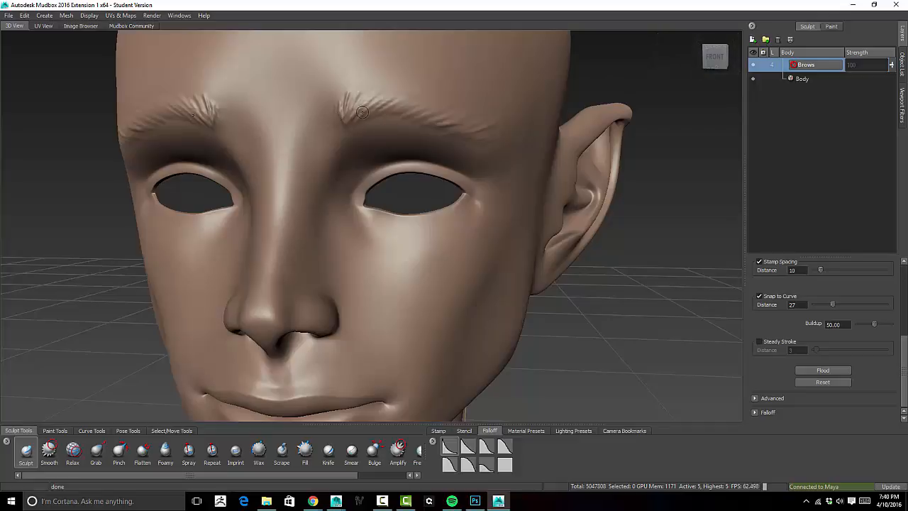
click(393, 87)
shift+click(382, 94)
shift+drag(357, 101, 344, 119)
shift+drag(396, 95, 389, 115)
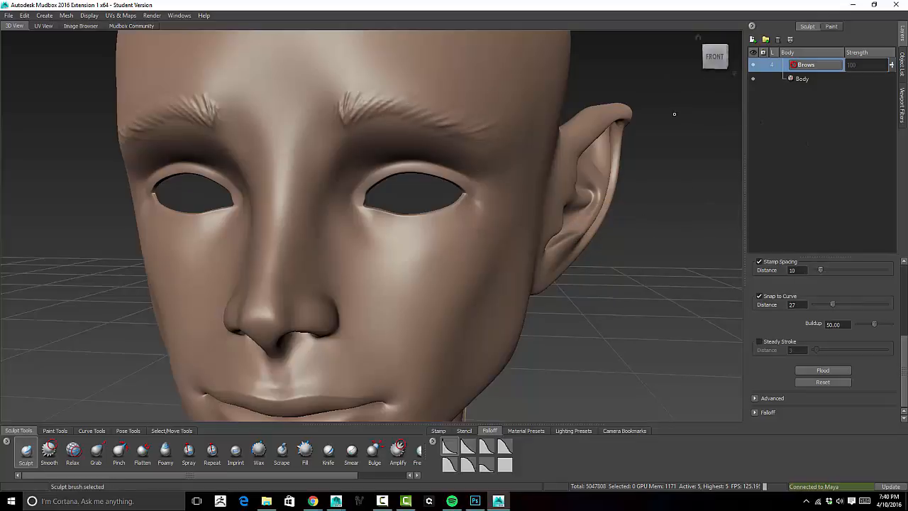
alt+drag(620, 78, 641, 80)
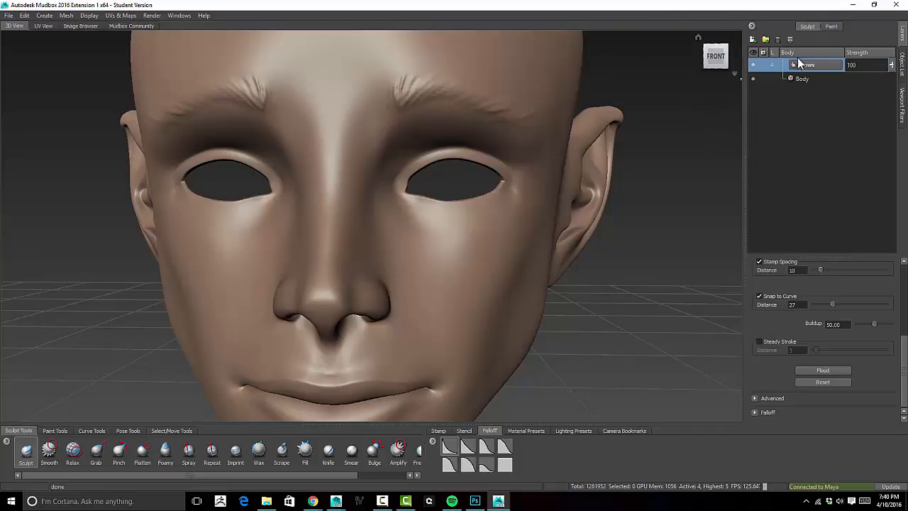
Create a new sculpt layer at subdivision level 5 and sculpt finer mirrored hairs along the full length of both eyebrows
key(ctrl+s)
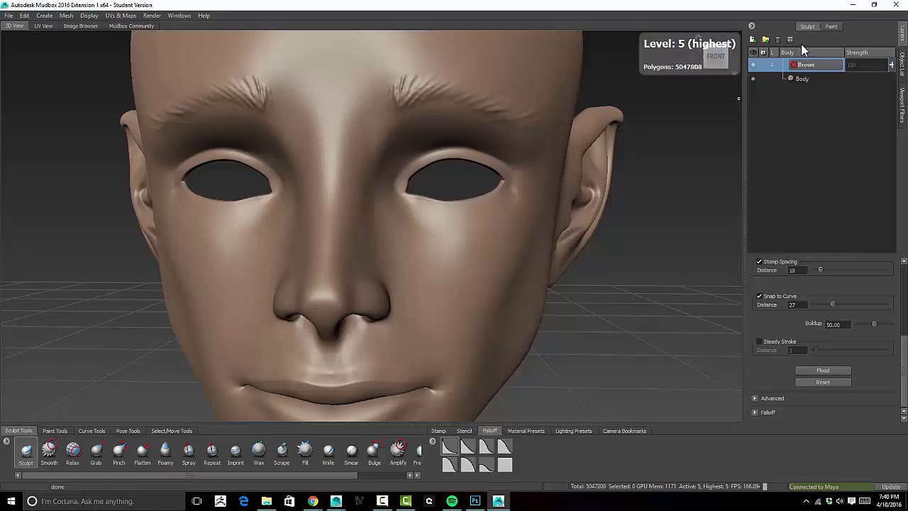
click(753, 39)
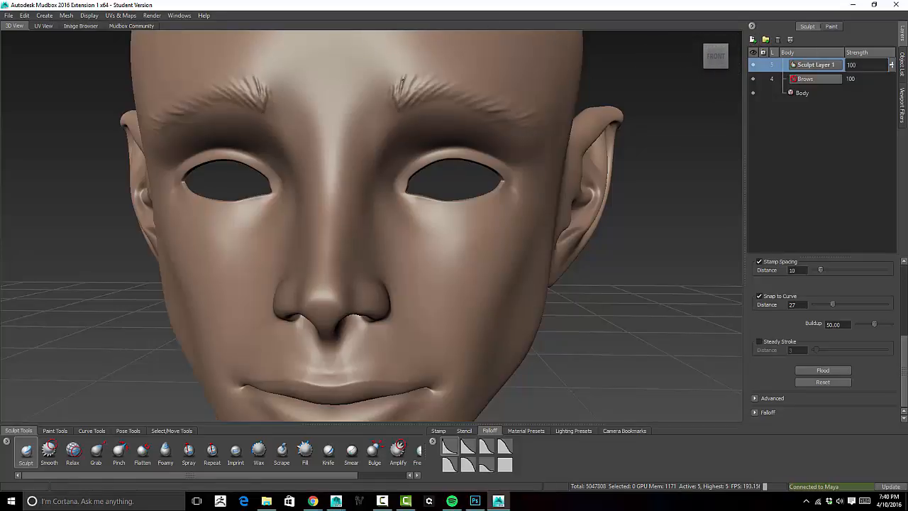
mouse_move(403, 95)
mouse_down()
mouse_move(410, 80)
mouse_move(464, 88)
mouse_up()
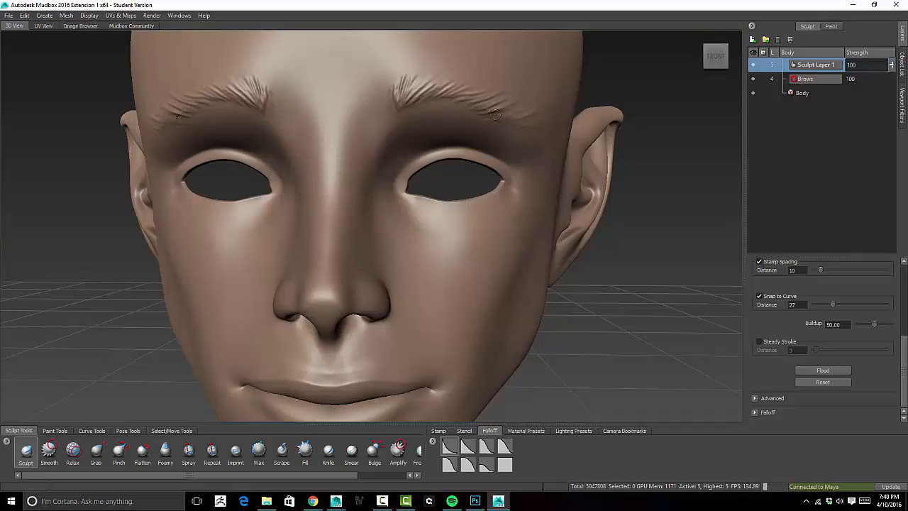
alt+drag(539, 111, 419, 115)
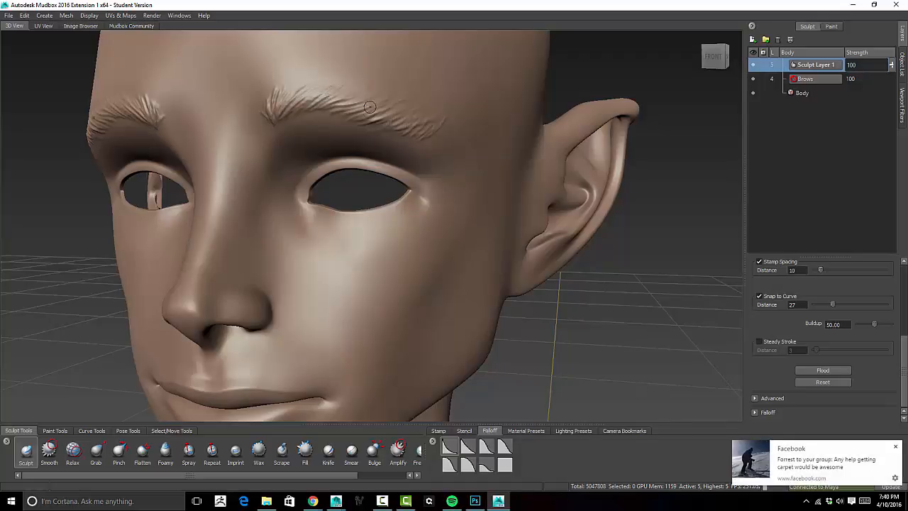
alt+drag(370, 106, 374, 90)
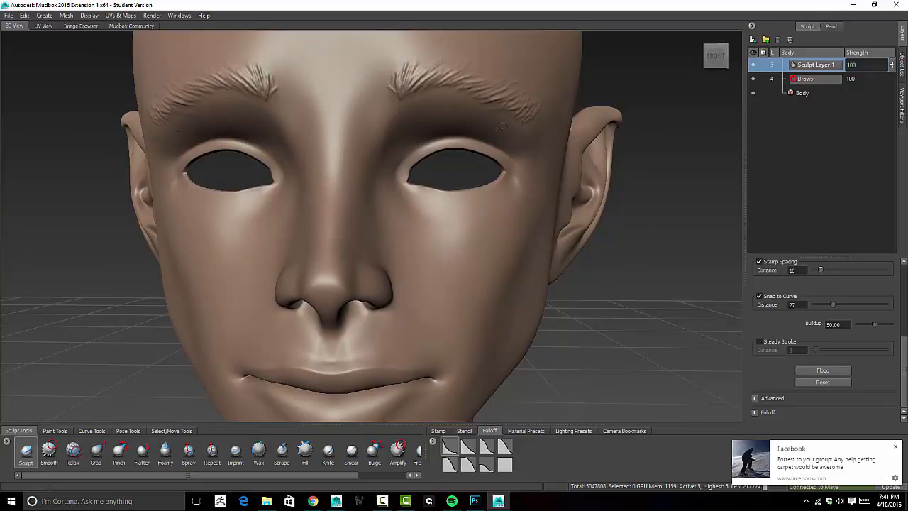
Soften the coarse hairs of both eyebrows with the Erase tool on the Brows layer, and return to subdivision level 5
scroll(502, 126, down, 4)
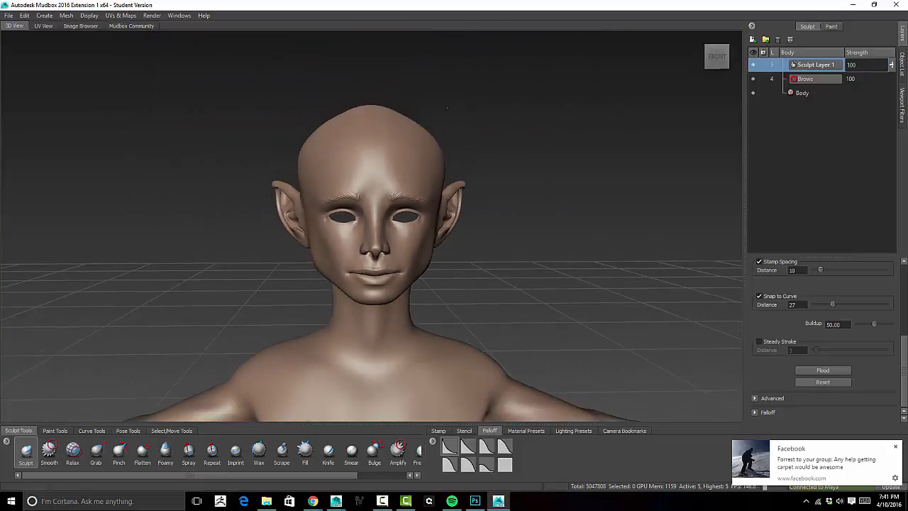
alt+drag(446, 108, 486, 93)
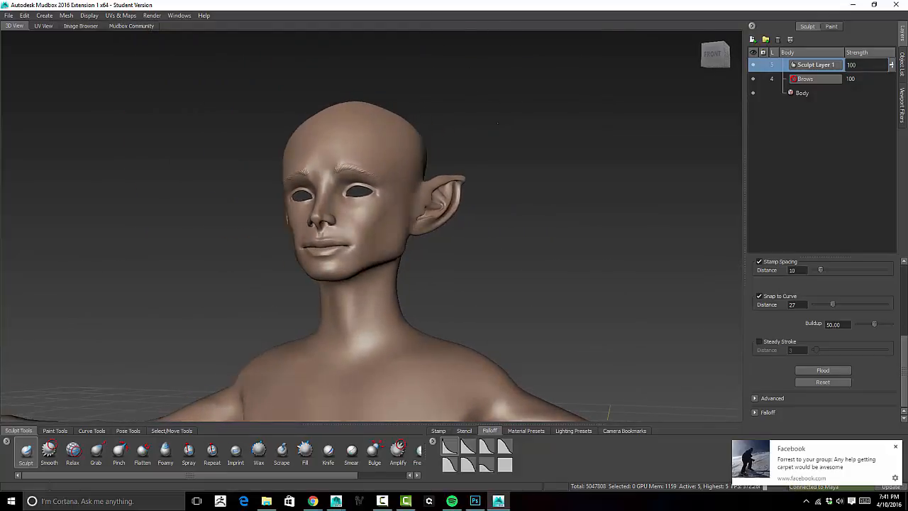
alt+drag(497, 123, 518, 234)
scroll(519, 249, up, 4)
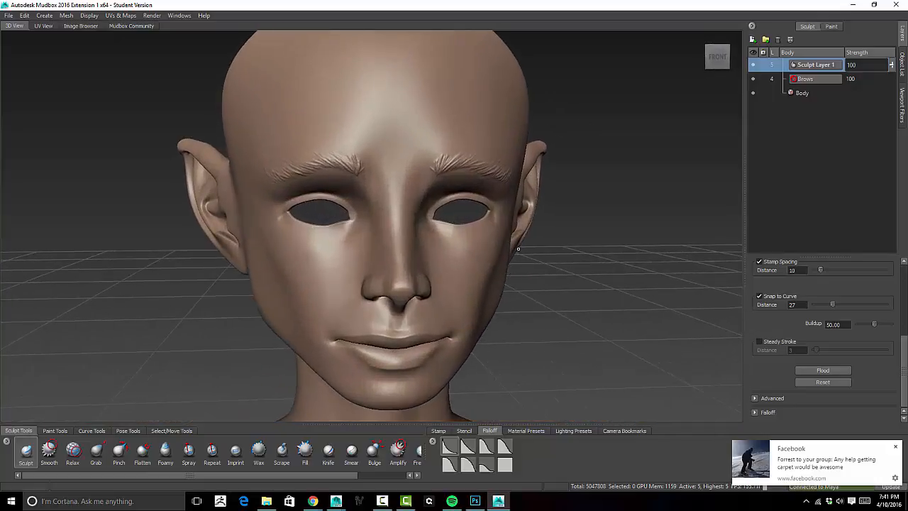
alt+drag(603, 158, 489, 170)
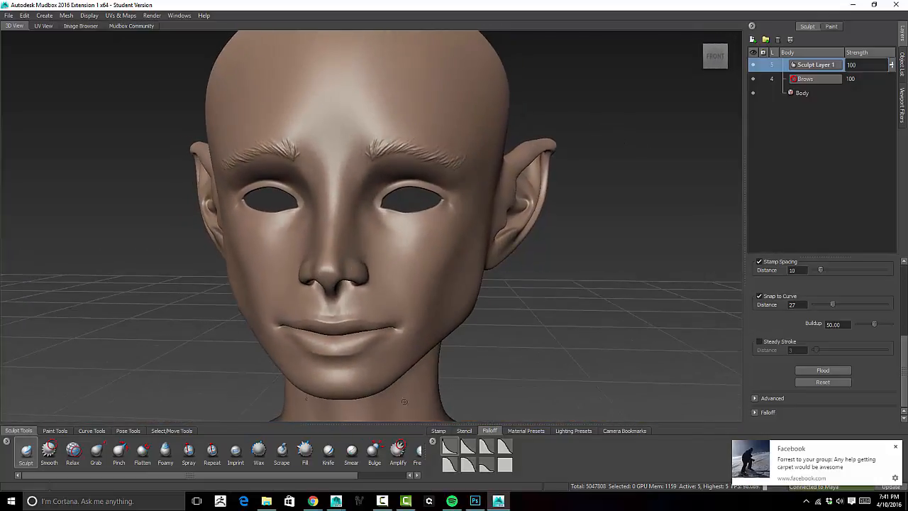
drag(342, 475, 400, 474)
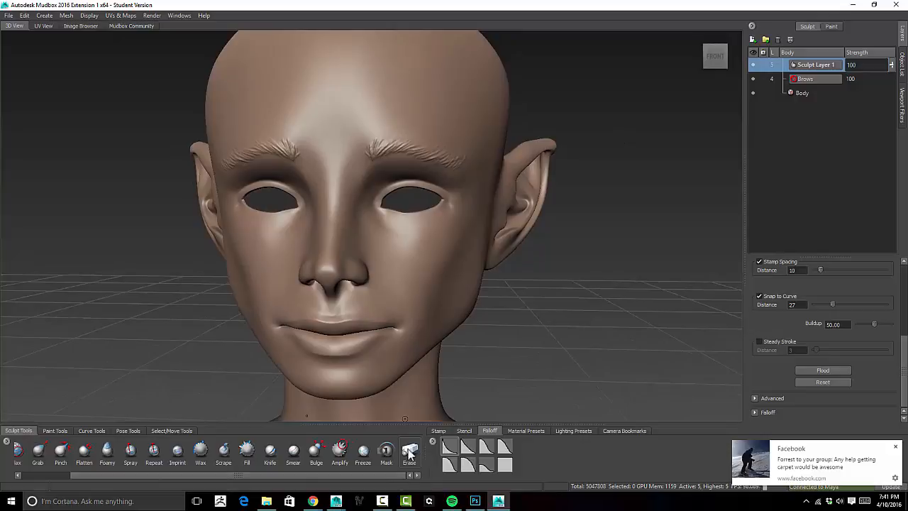
click(411, 453)
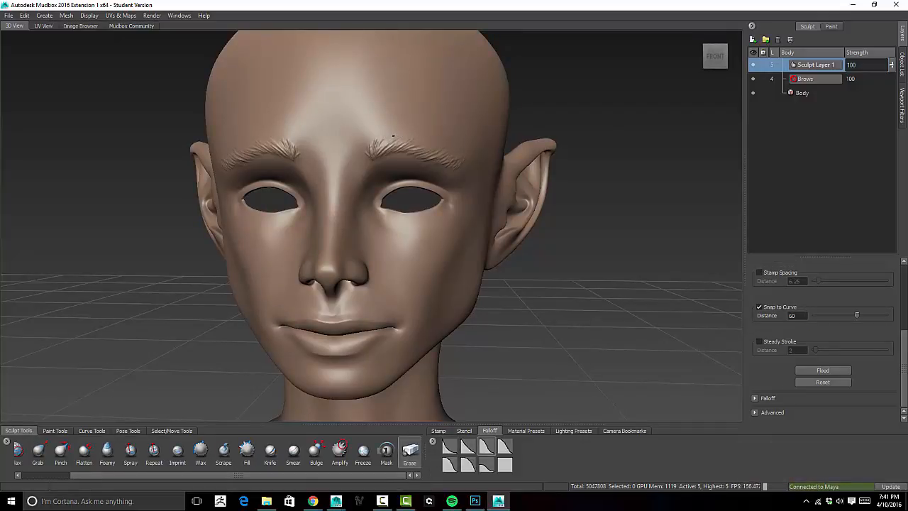
click(771, 78)
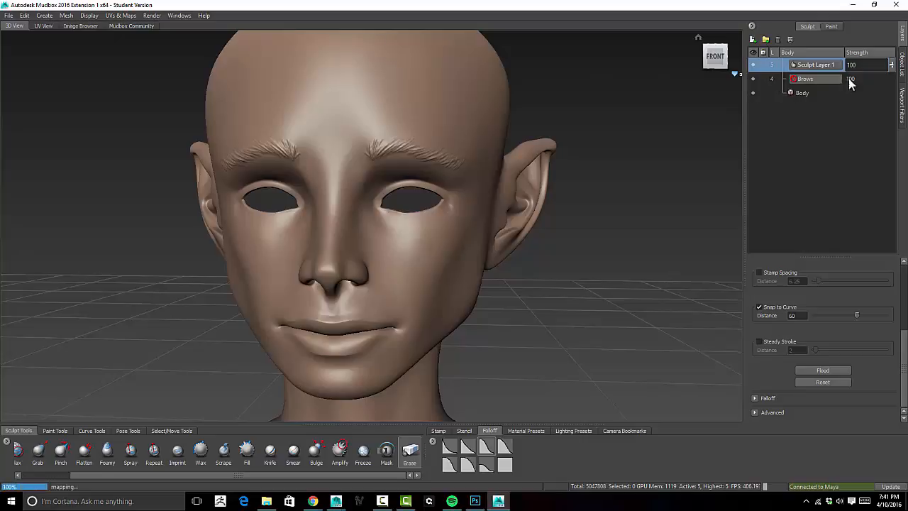
click(827, 80)
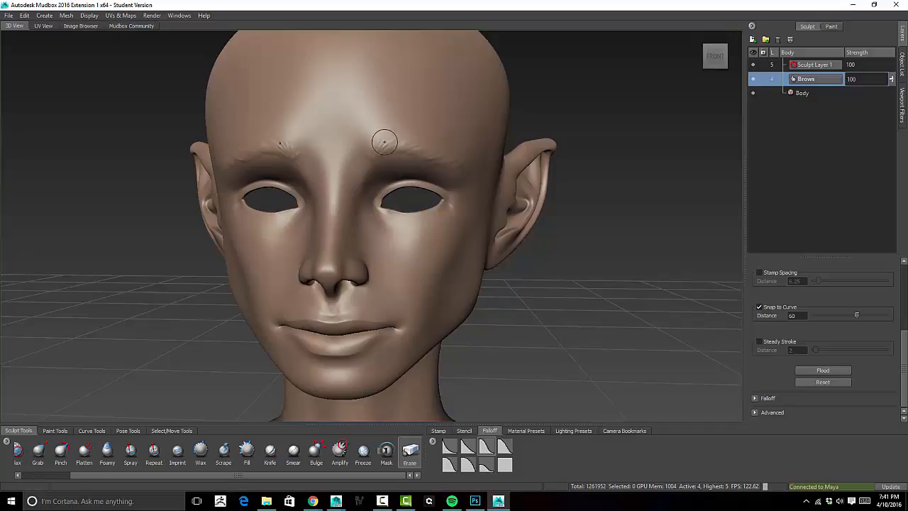
click(426, 130)
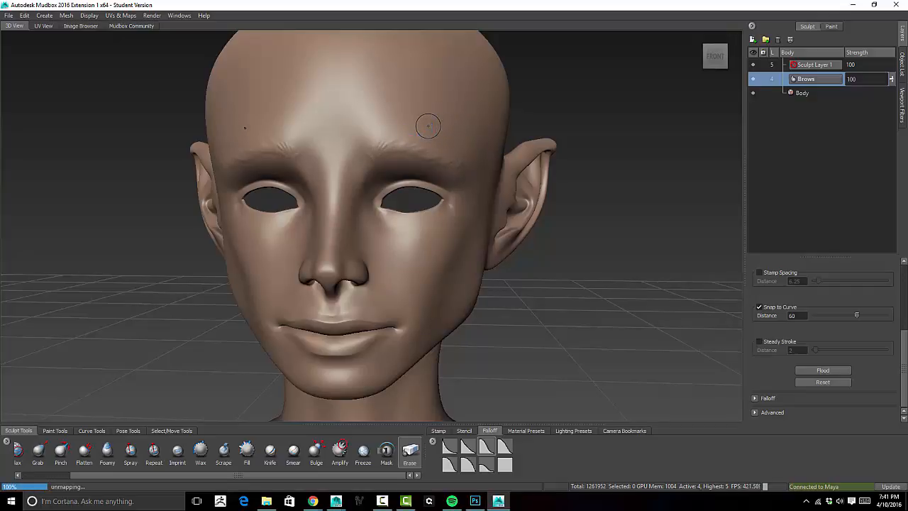
key(Page_Up)
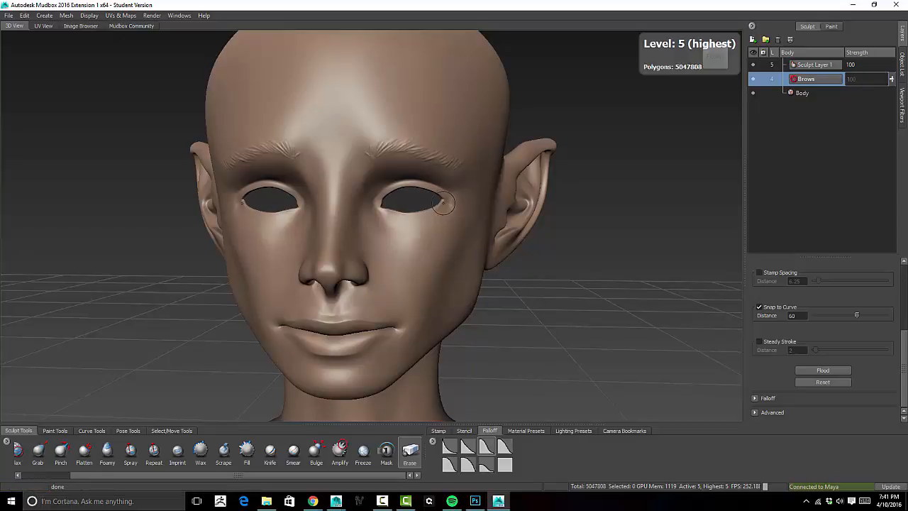
Add a new sculpt layer above Sculpt Layer 1 and activate the Sculpt tool for facial detail
alt+drag(525, 207, 539, 158)
scroll(574, 154, down, 6)
scroll(539, 158, up, 8)
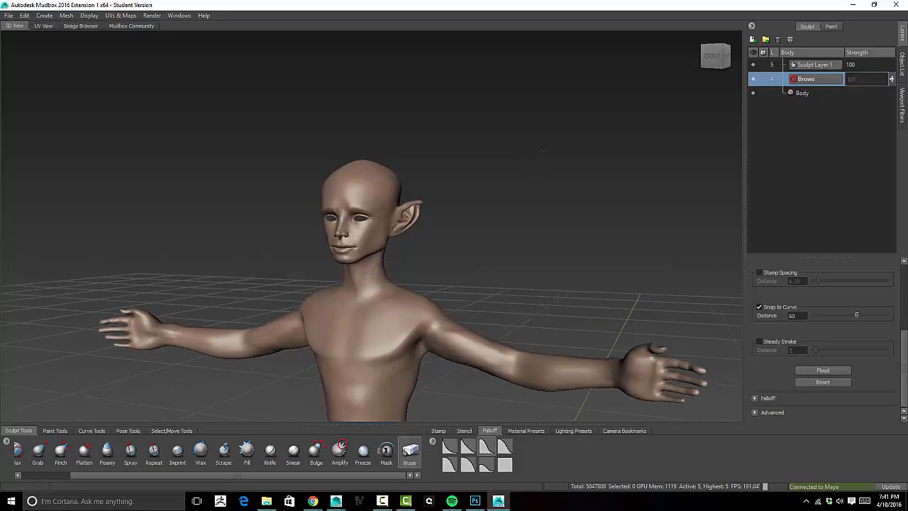
alt+drag(577, 211, 448, 254)
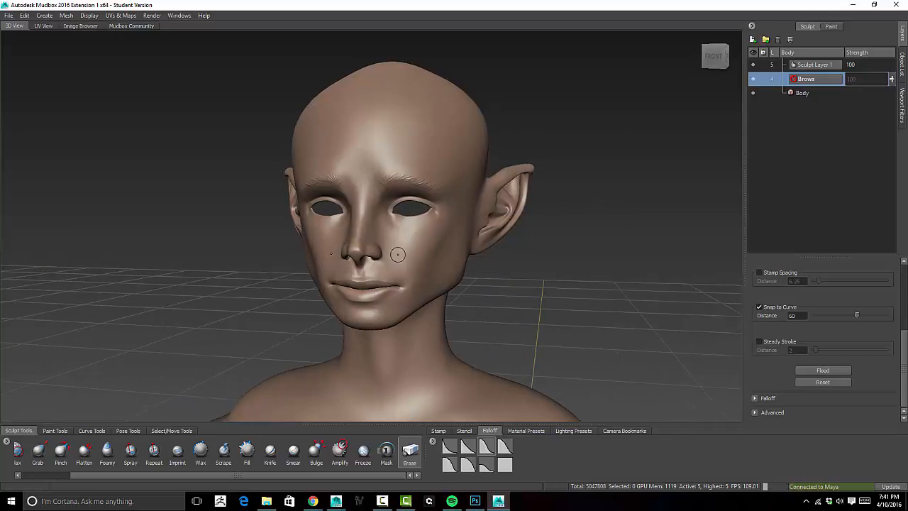
alt+drag(541, 306, 532, 302)
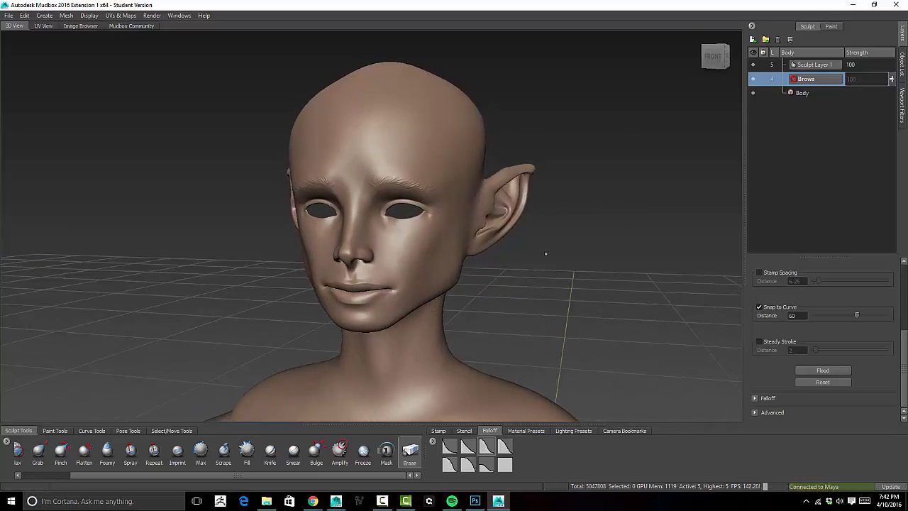
click(753, 39)
alt+drag(385, 160, 257, 245)
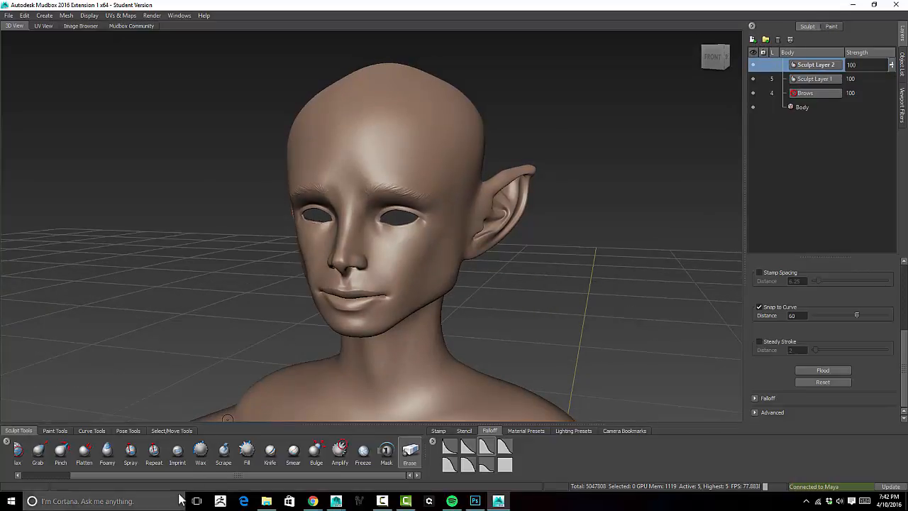
drag(184, 475, 128, 475)
click(73, 449)
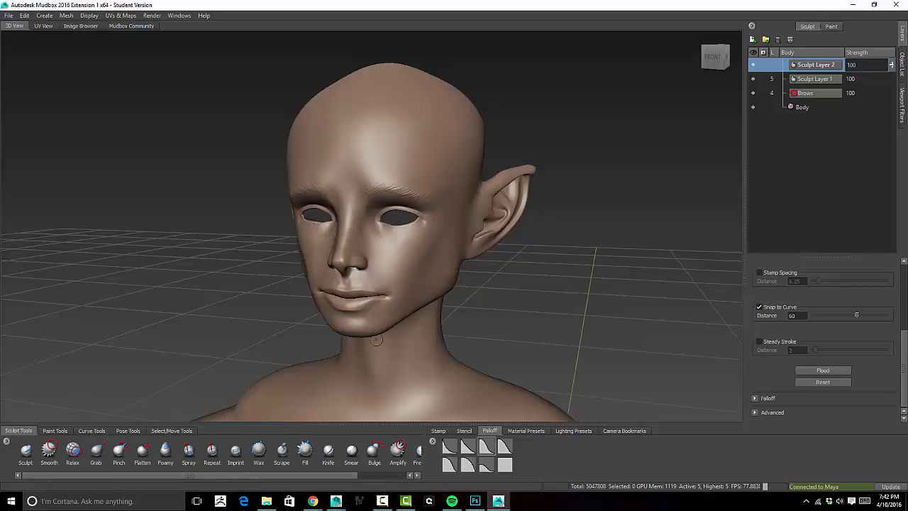
click(26, 449)
Try sculpting mirrored creases at the inner eye corners and across the cheeks, and undo the strokes
mouse_move(427, 419)
alt+mouse_down()
mouse_move(542, 320)
mouse_move(557, 267)
mouse_move(509, 190)
alt+mouse_up()
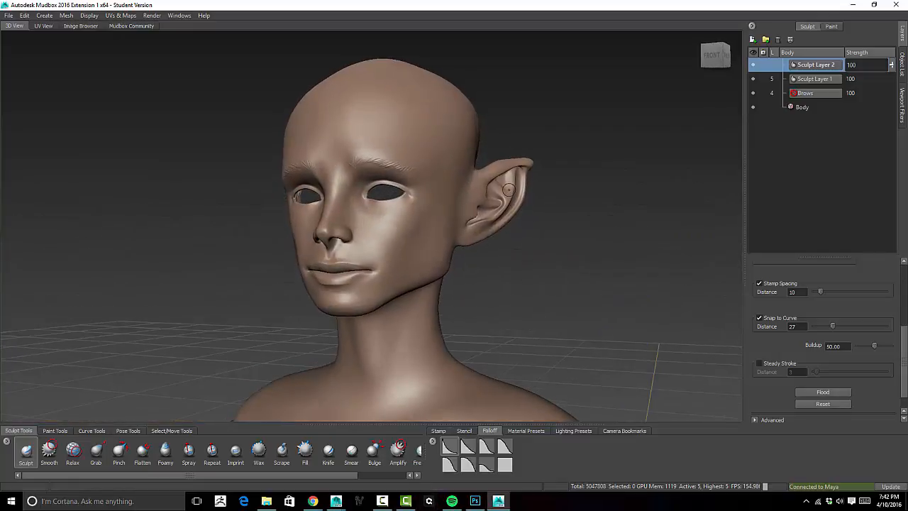
alt+right_drag(483, 216, 466, 303)
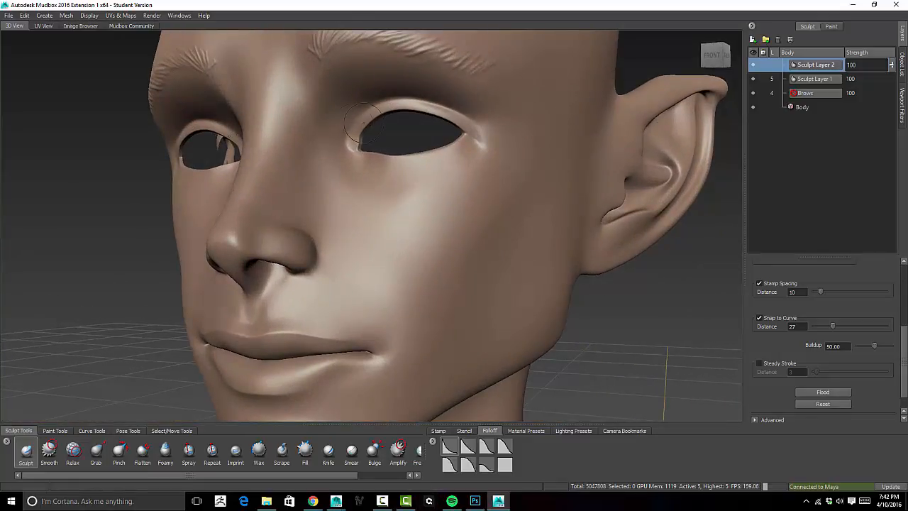
mouse_move(361, 125)
mouse_down()
mouse_move(342, 139)
mouse_move(361, 111)
mouse_up()
key(ctrl+z)
drag(349, 179, 353, 190)
drag(403, 244, 400, 238)
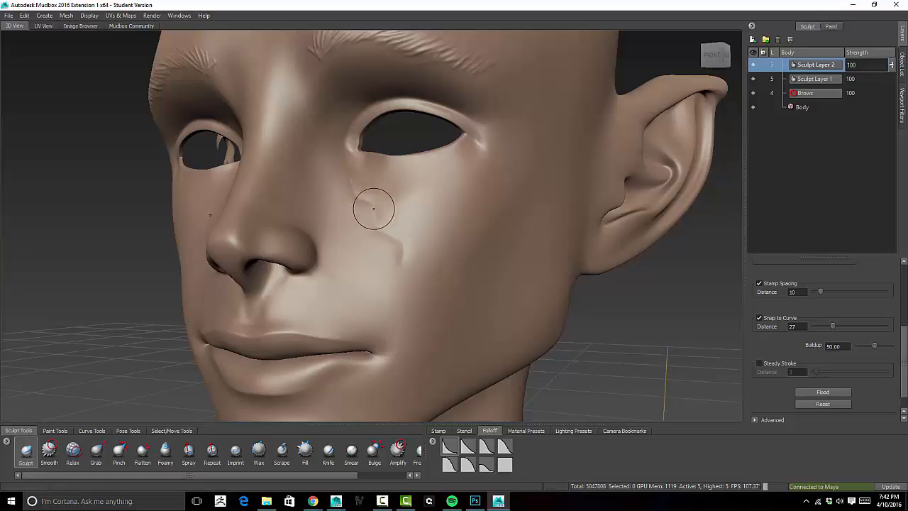
key(ctrl+z)
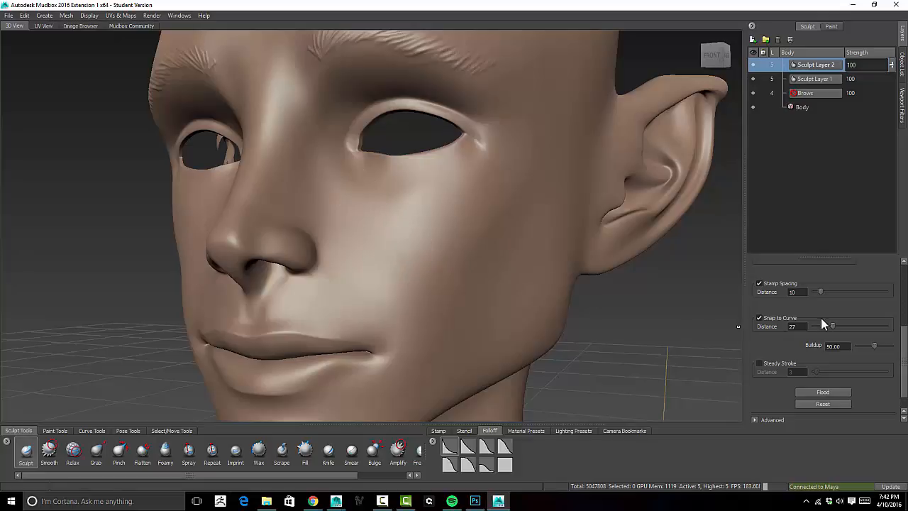
Set the Sculpt brush's stamp spacing to 0 and sculpt mirrored creases around and under the eyes, smoothing them into the cheeks
scroll(851, 337, up, 3)
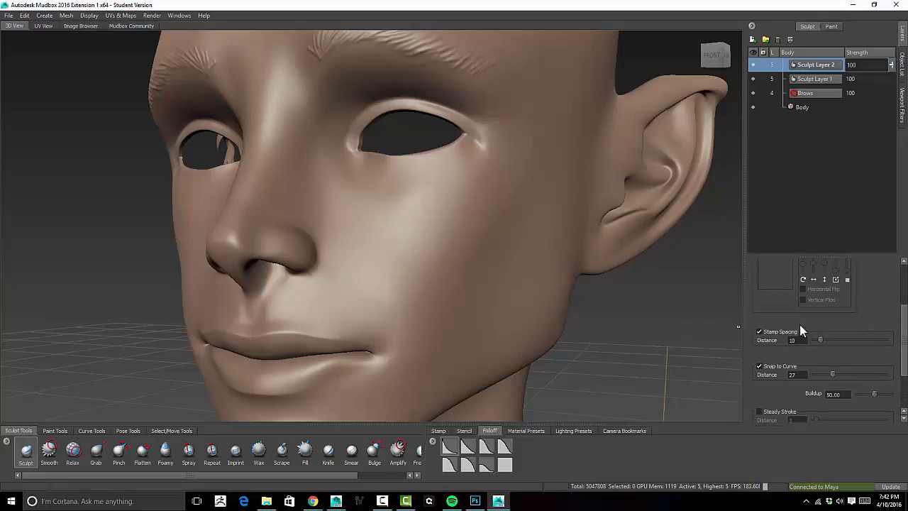
drag(818, 340, 811, 338)
mouse_move(363, 194)
mouse_down()
mouse_move(388, 213)
mouse_move(409, 253)
mouse_up()
key(ctrl+z)
mouse_move(345, 136)
mouse_down()
mouse_move(364, 113)
mouse_move(482, 119)
mouse_move(480, 132)
mouse_up()
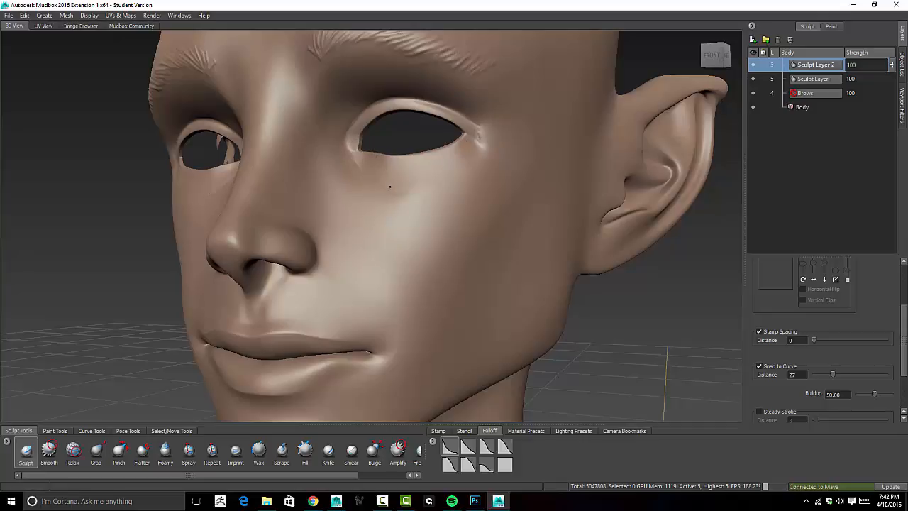
shift+drag(409, 196, 367, 173)
Refine the mirrored creases below the eyes and beside the nostrils with the Sculpt and Pinch tools, smoothing the result
mouse_move(463, 209)
alt+mouse_down()
mouse_move(442, 240)
mouse_move(355, 256)
alt+mouse_up()
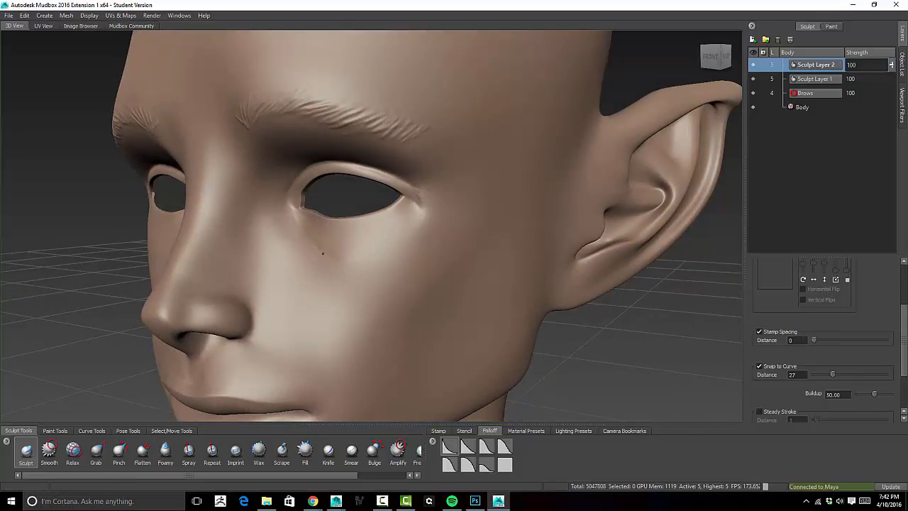
key(shift)
drag(240, 294, 252, 310)
key(shift)
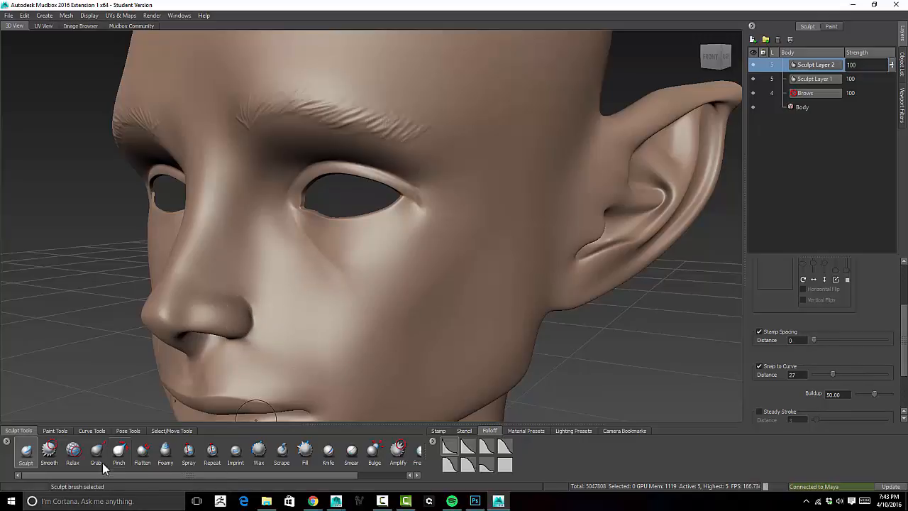
click(119, 449)
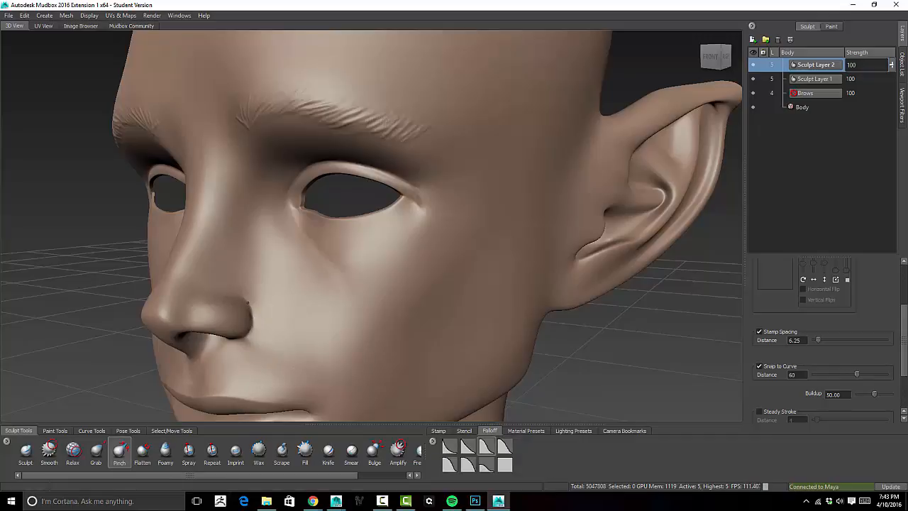
mouse_move(302, 260)
alt+mouse_down()
mouse_move(518, 213)
mouse_move(411, 244)
alt+mouse_up()
key(shift)
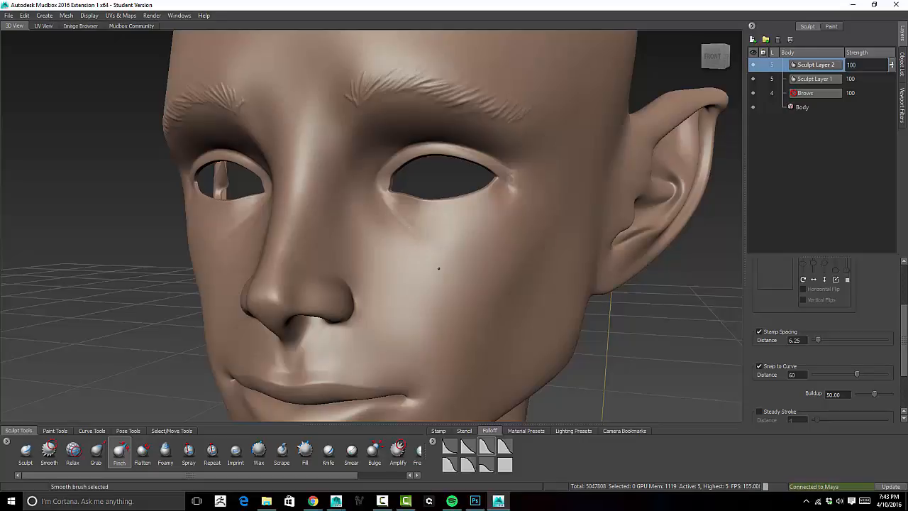
Sculpt mirrored creases at the mouth corners and beneath the lower lip, and smooth them
alt+drag(420, 283, 422, 259)
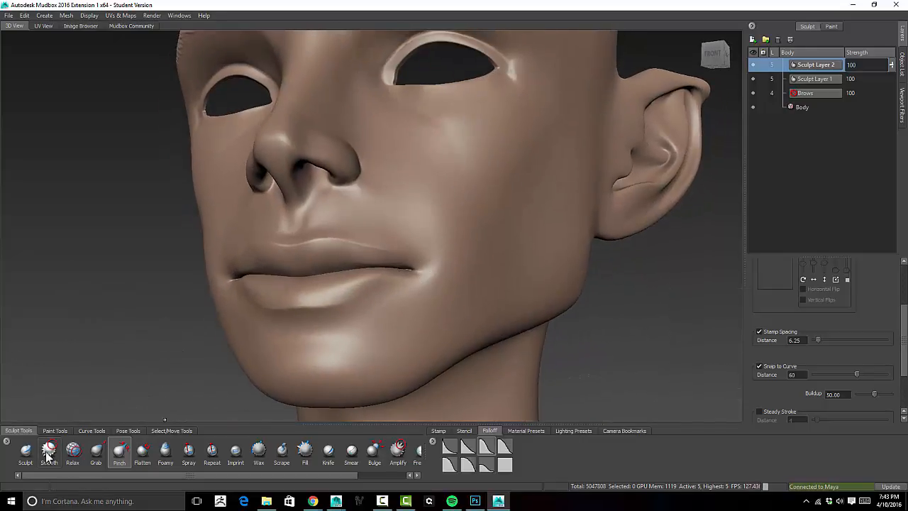
click(26, 451)
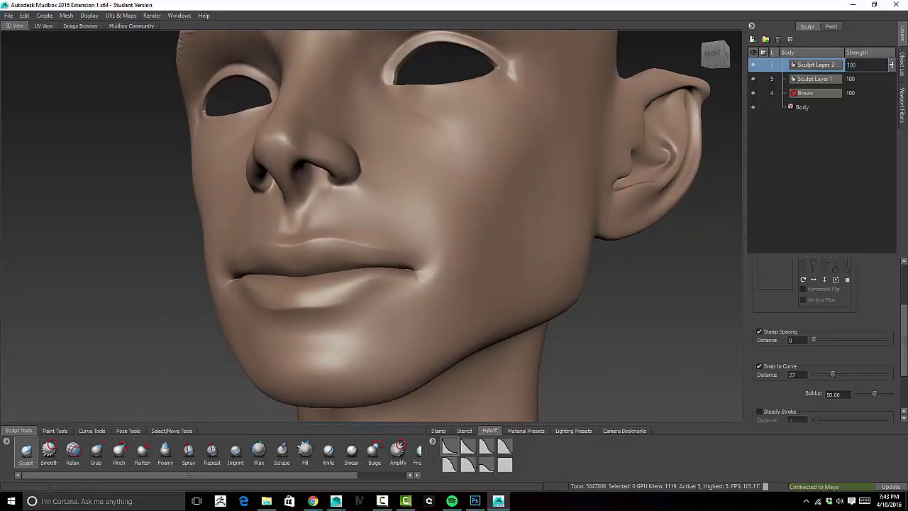
drag(418, 274, 389, 304)
key(shift)
drag(335, 328, 365, 329)
key(shift)
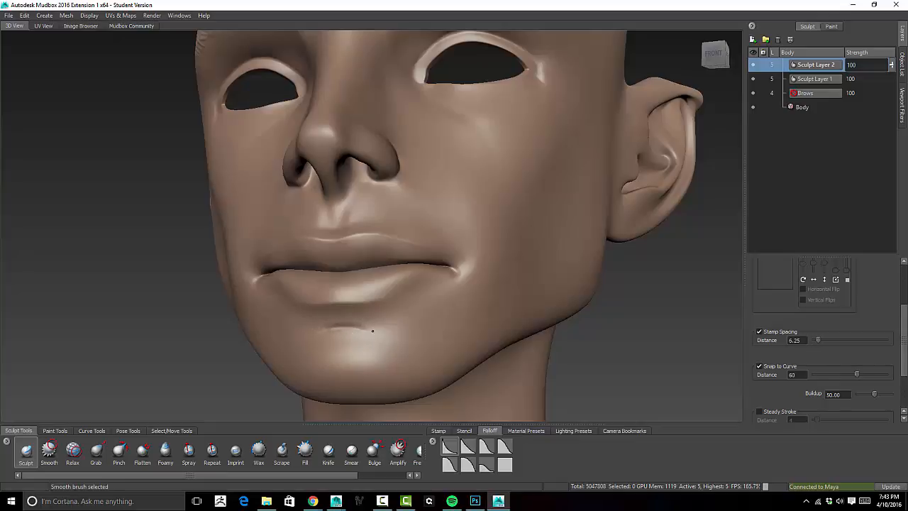
Smooth the crease below the lower lip and the skin at the outer eye corners
alt+drag(467, 239, 430, 150)
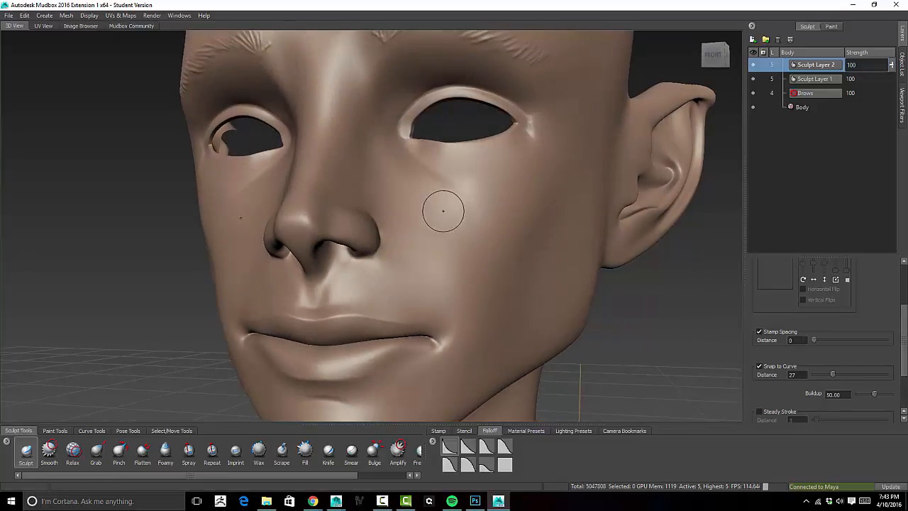
alt+right_drag(443, 211, 495, 160)
mouse_move(495, 160)
alt+mouse_down()
mouse_move(525, 177)
mouse_move(560, 228)
mouse_move(510, 262)
alt+mouse_up()
alt+right_drag(511, 263, 461, 376)
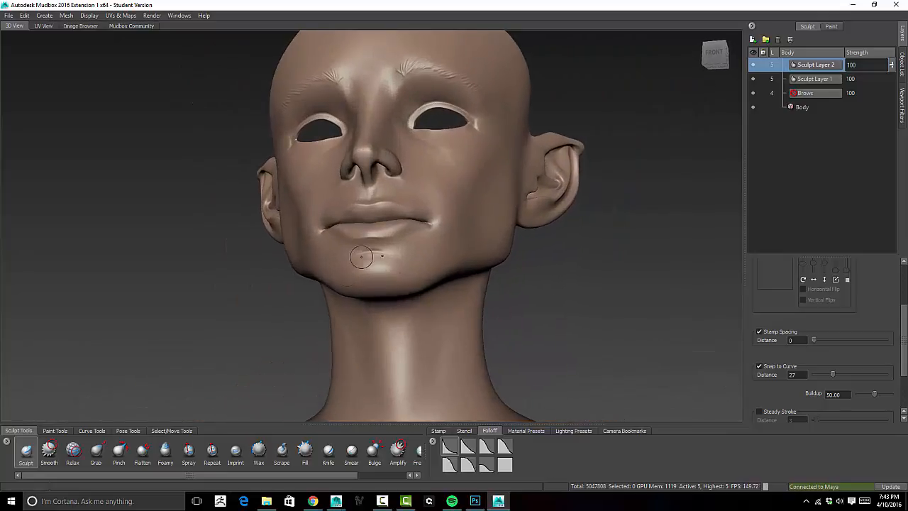
key(shift)
alt+drag(373, 252, 395, 258)
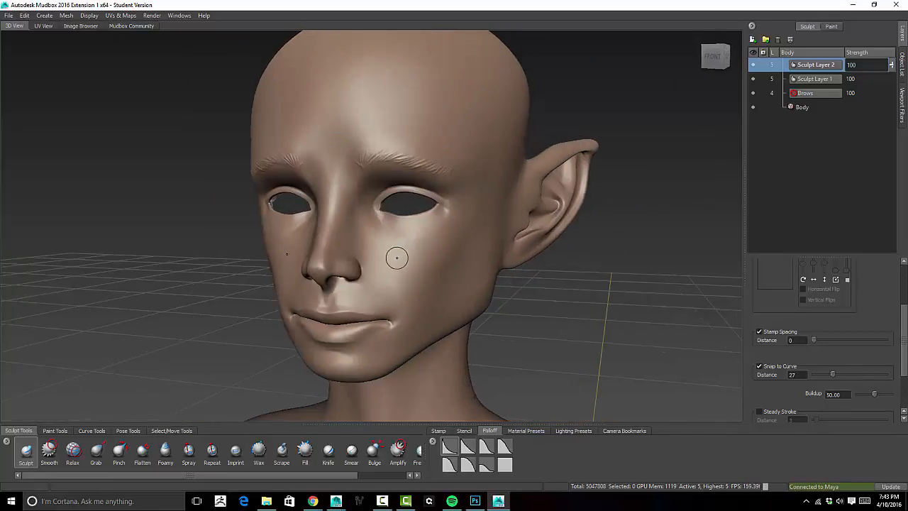
key(shift)
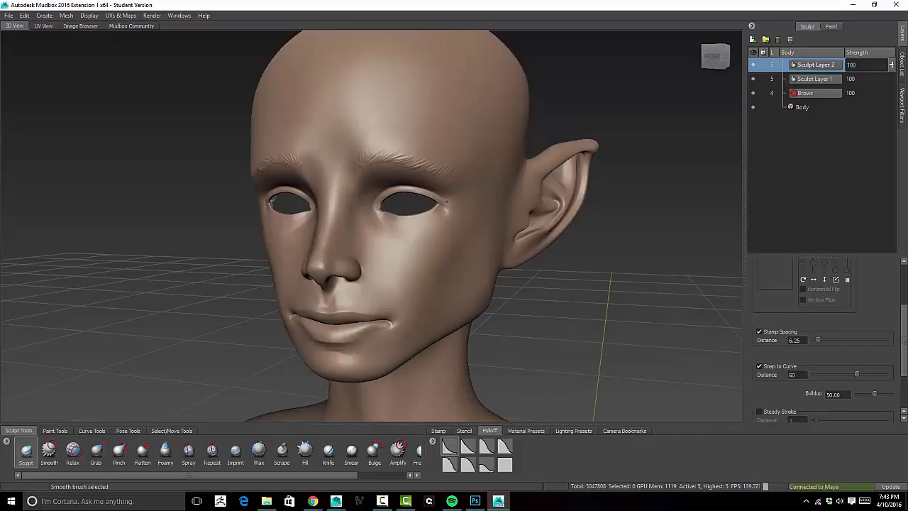
mouse_move(447, 201)
alt+mouse_down()
mouse_move(608, 215)
mouse_move(612, 194)
alt+mouse_up()
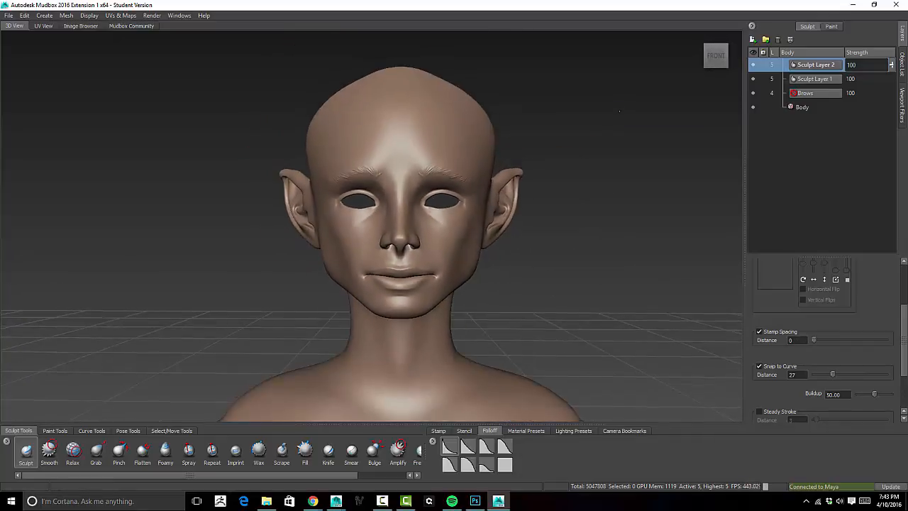
alt+right_drag(620, 111, 599, 148)
alt+drag(598, 148, 557, 227)
alt+right_drag(557, 227, 577, 253)
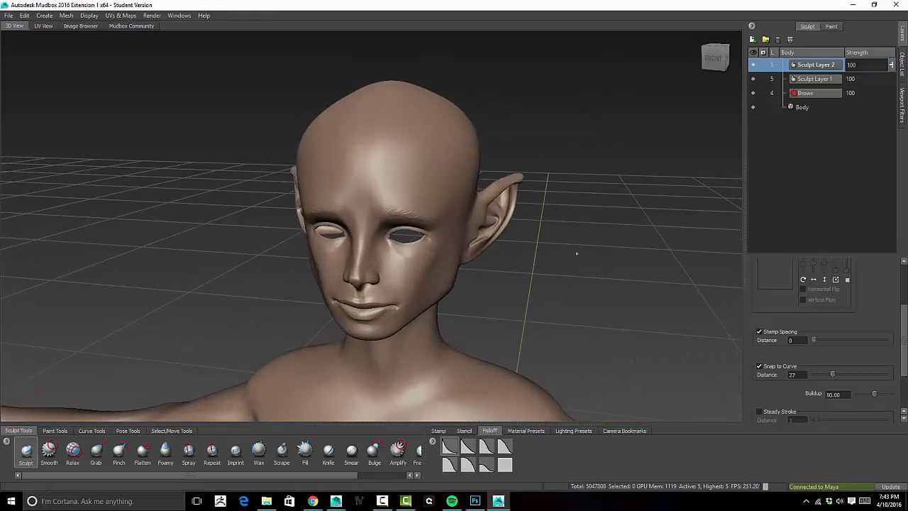
alt+drag(576, 254, 593, 208)
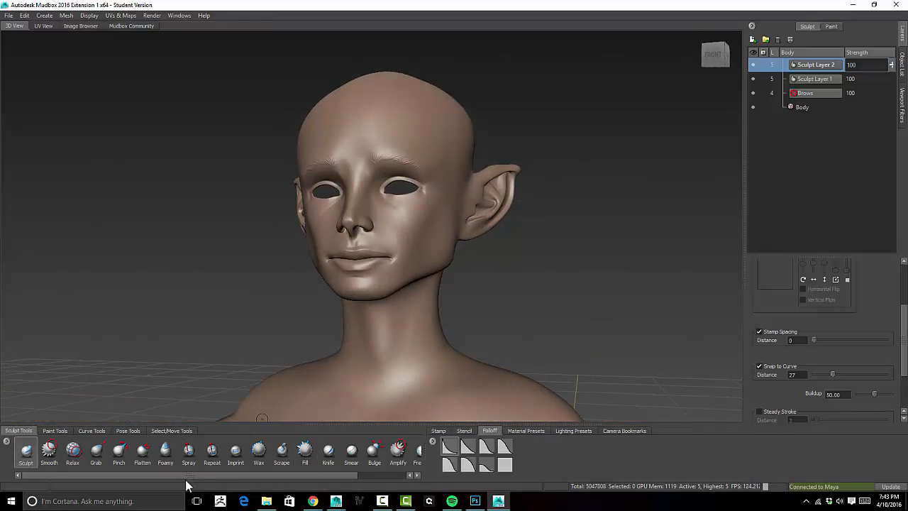
Preview several skin and stone texture stencils over the head and choose the bw_pores.png stencil
mouse_move(199, 475)
mouse_down()
mouse_move(239, 470)
mouse_move(152, 470)
mouse_up()
click(464, 431)
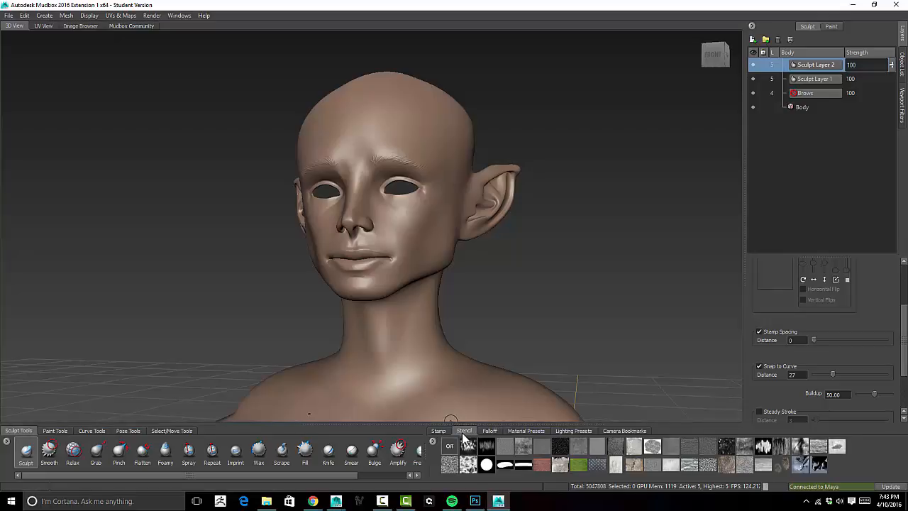
click(506, 447)
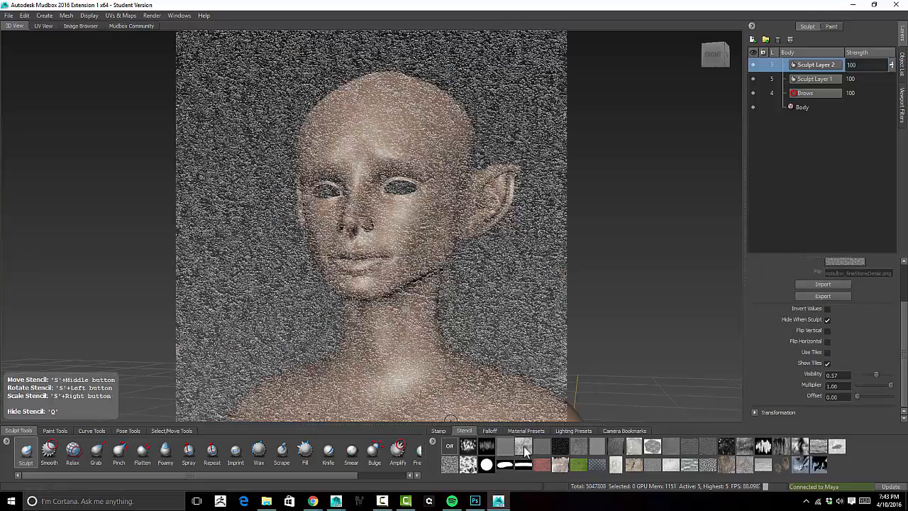
click(539, 447)
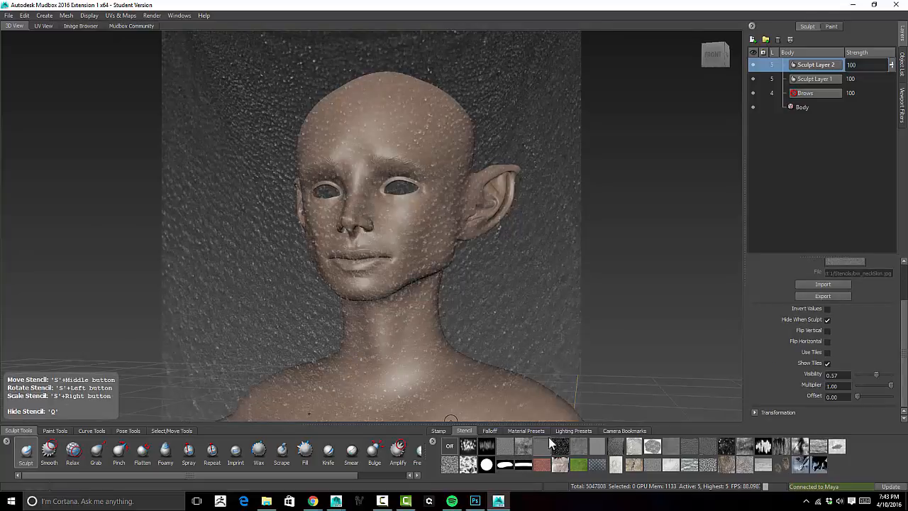
alt+drag(626, 228, 511, 426)
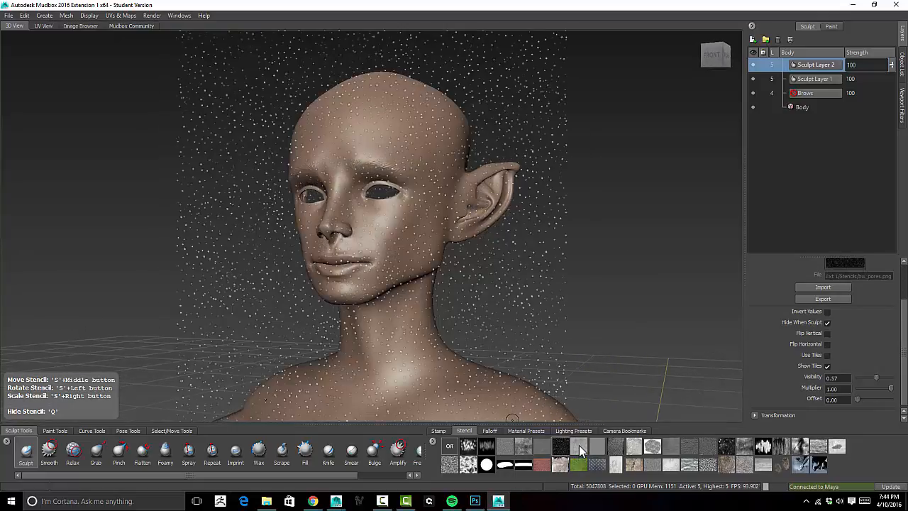
click(579, 445)
click(557, 449)
click(618, 450)
click(650, 449)
click(710, 446)
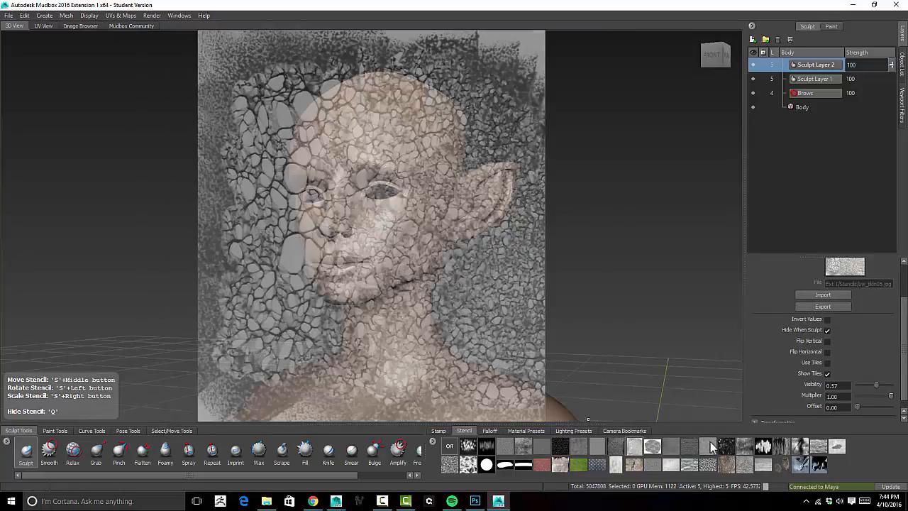
click(690, 447)
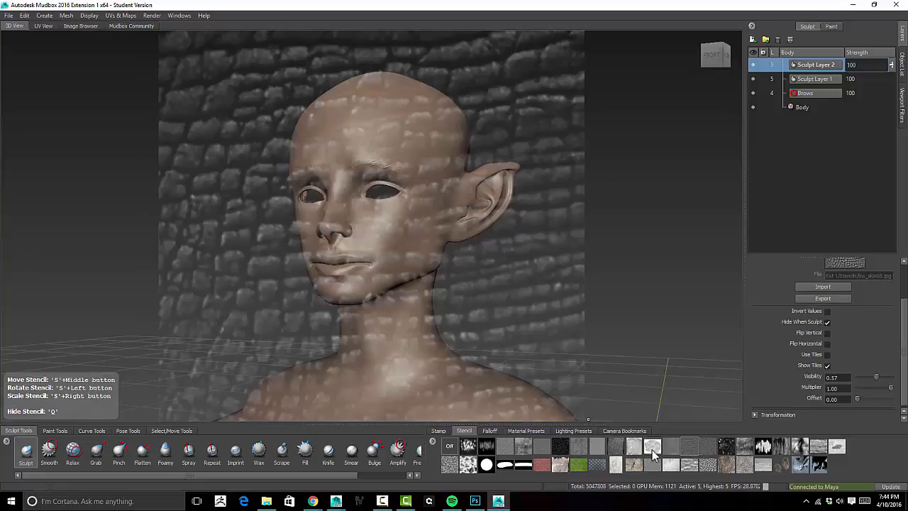
click(652, 450)
click(560, 447)
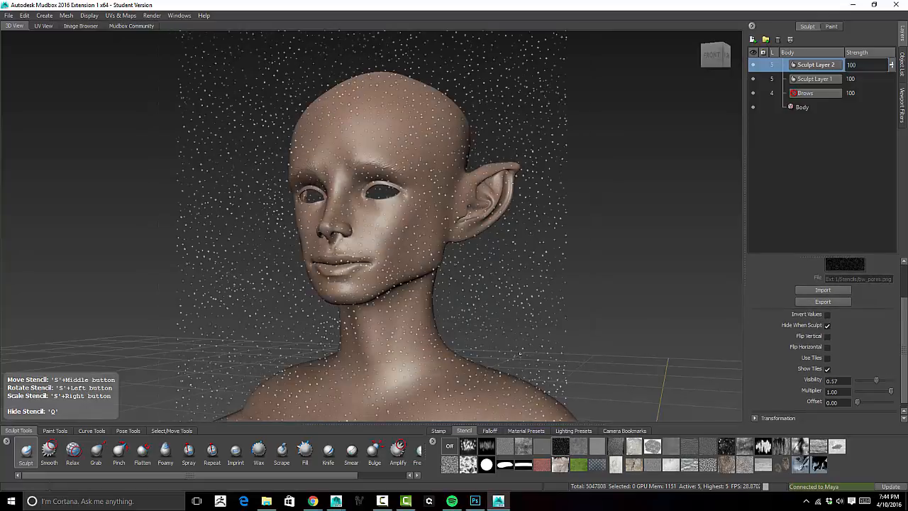
Give the Sculpt brush a rounded falloff, enlarge it, and test the pore stencil on the cheek
scroll(517, 307, up, 5)
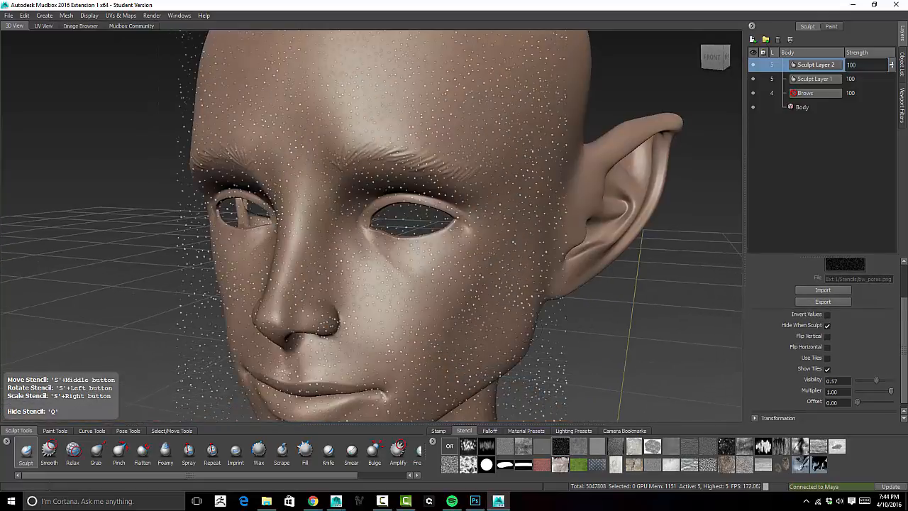
alt+drag(517, 307, 280, 359)
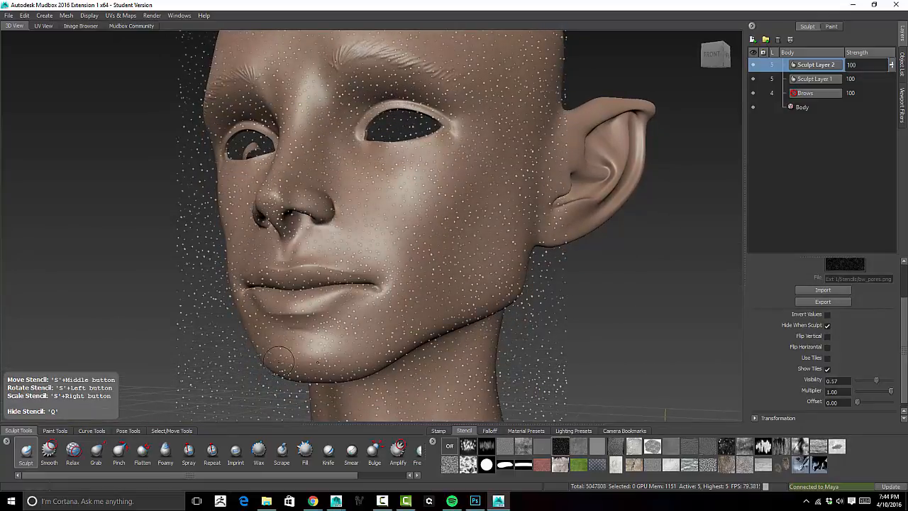
click(438, 431)
click(489, 431)
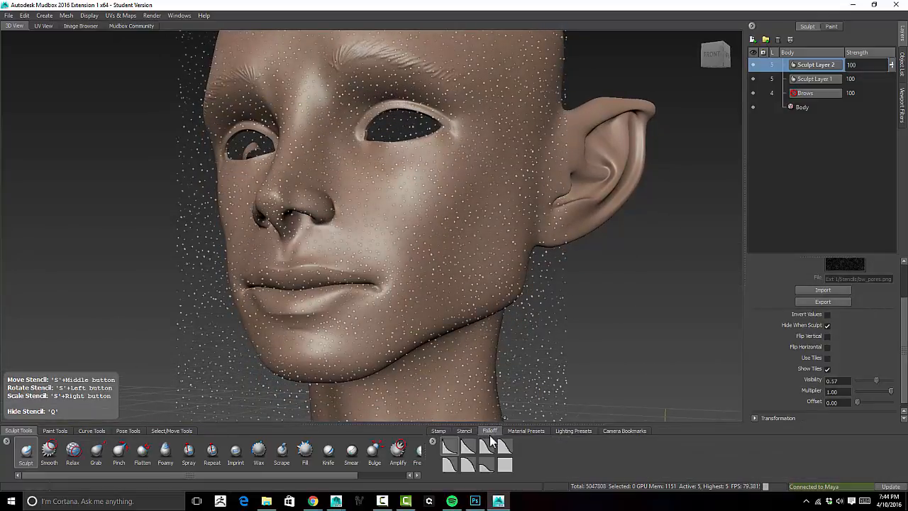
click(468, 466)
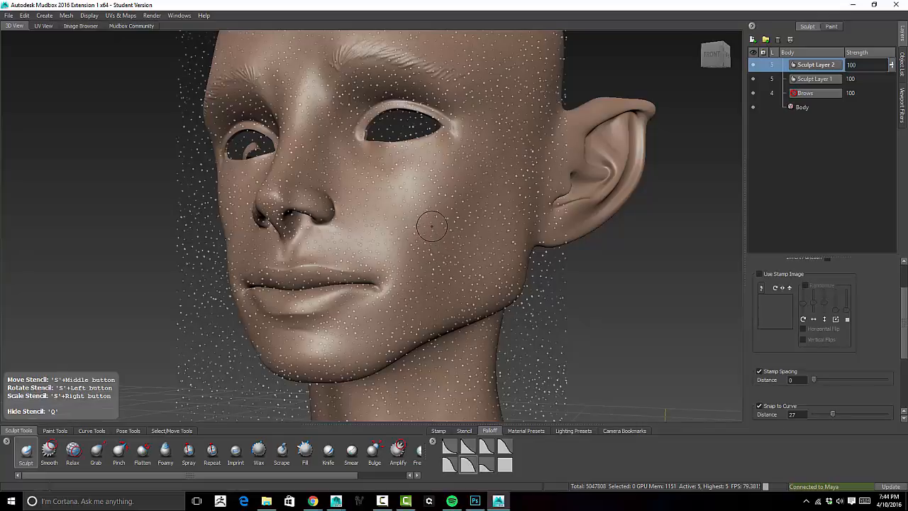
key(q)
drag(437, 215, 474, 214)
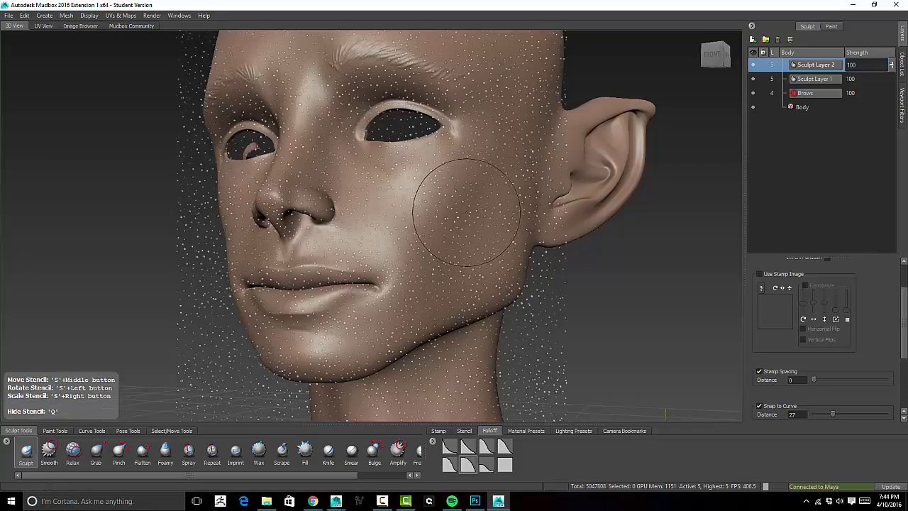
key(q)
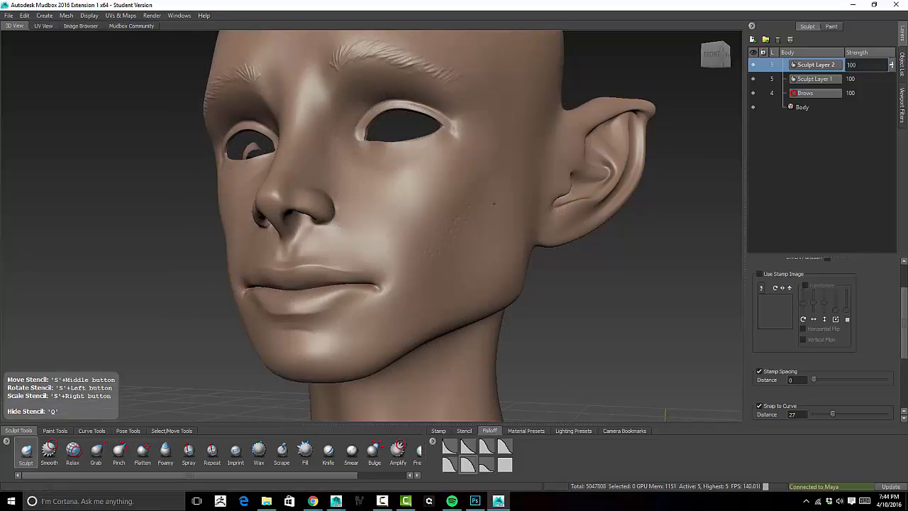
Sculpt mirrored pores through the stencil across the cheeks and beside the nose, toggling the stencil overlay to check them
key(q)
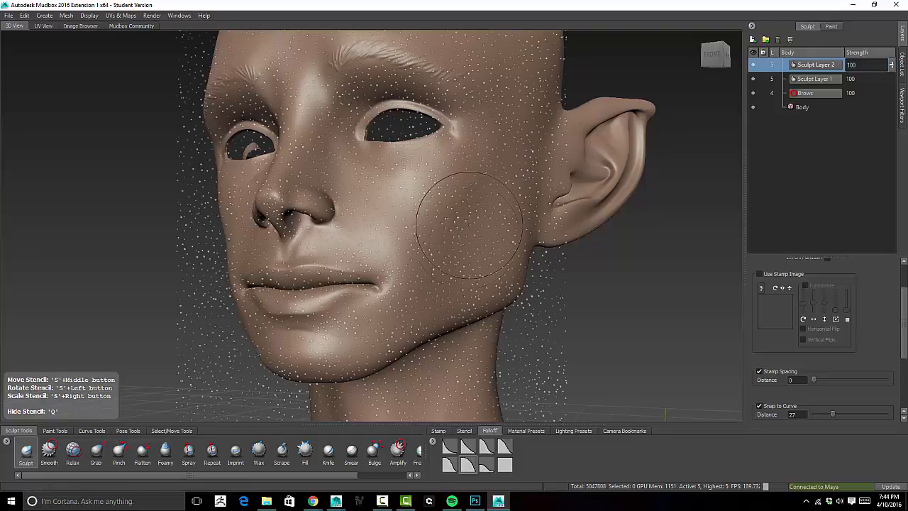
key(q)
key(q)
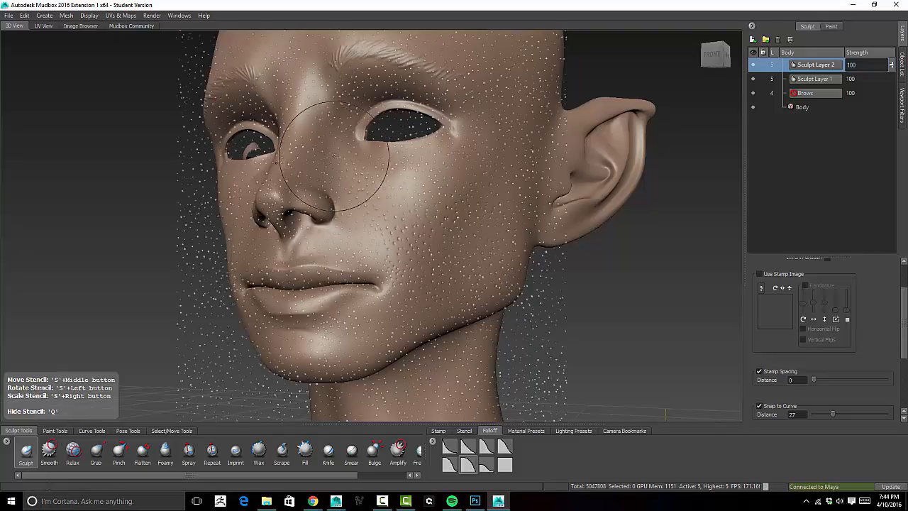
key(q)
key(q)
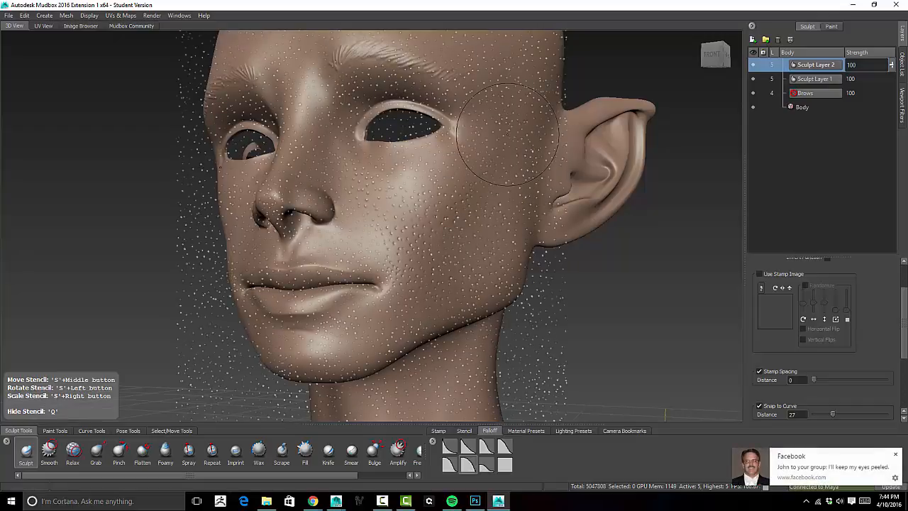
key(q)
key(q)
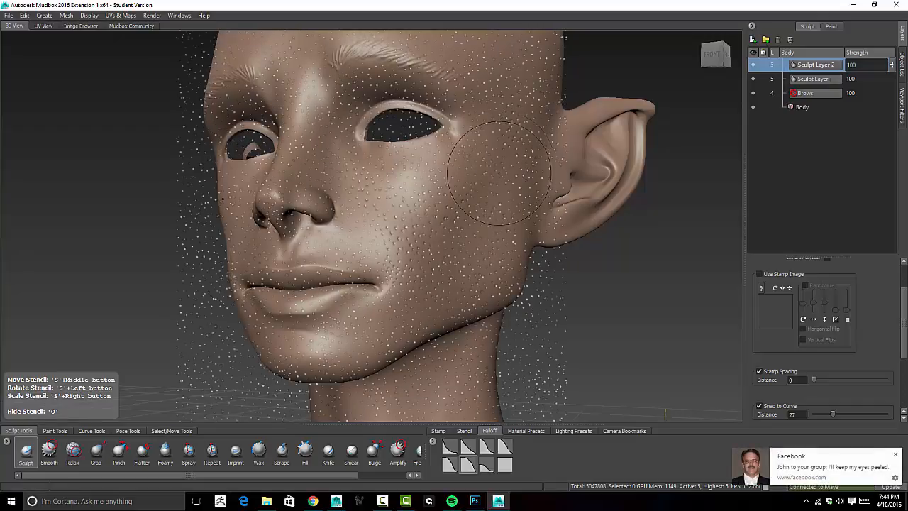
Extend the stencilled pores over the temples, the sides of the face and the lower jaw
key(q)
key(q)
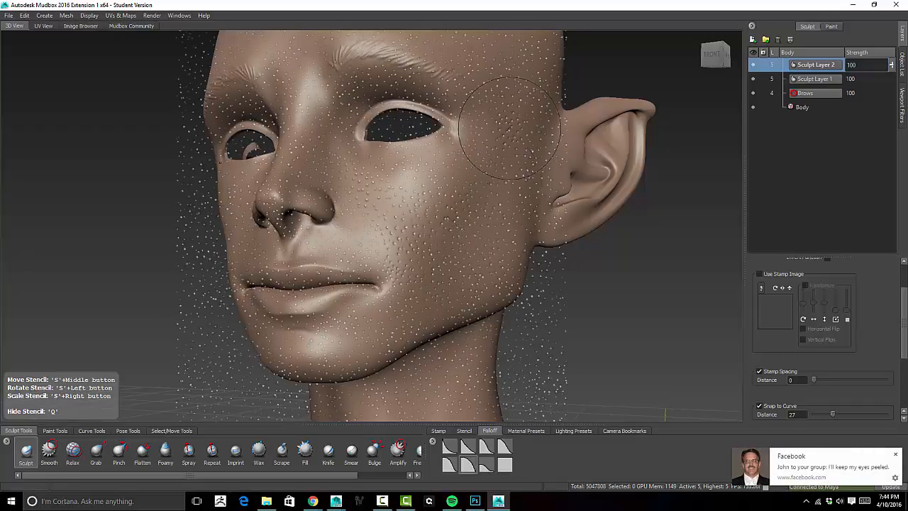
drag(500, 155, 498, 226)
key(q)
key(q)
drag(367, 333, 380, 336)
key(q)
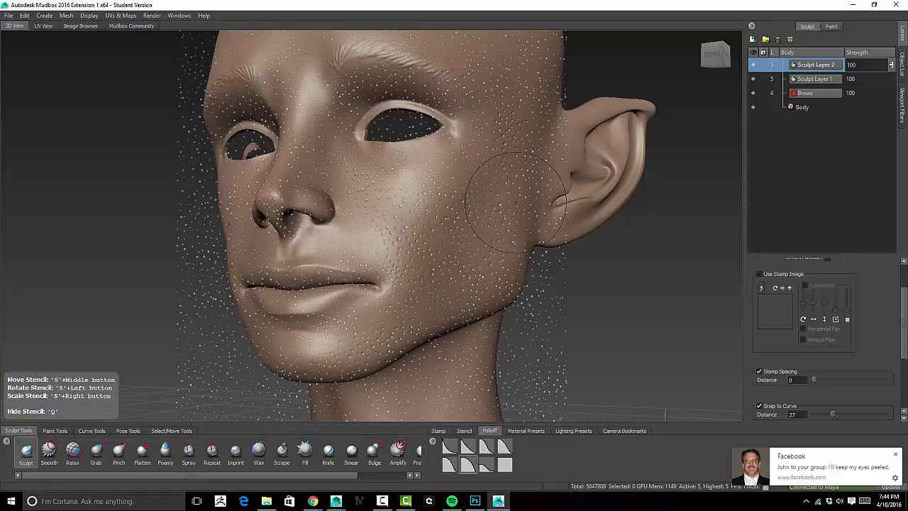
Sculpt mirrored pores through the stencil onto the forehead above the brows
alt+drag(516, 202, 476, 183)
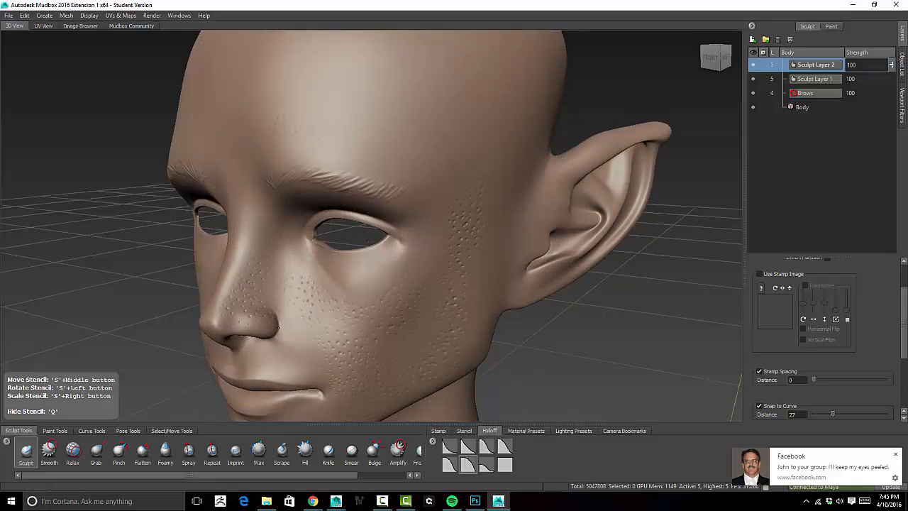
alt+drag(485, 236, 484, 211)
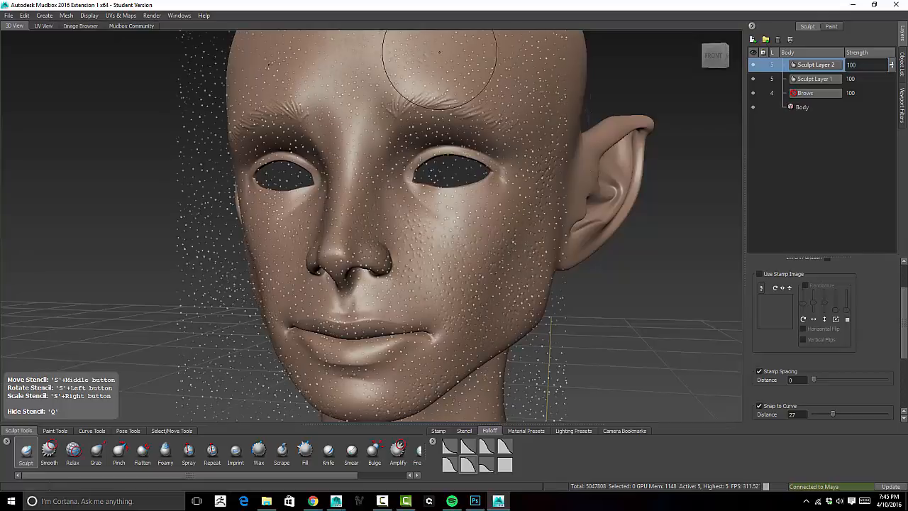
alt+drag(439, 53, 524, 141)
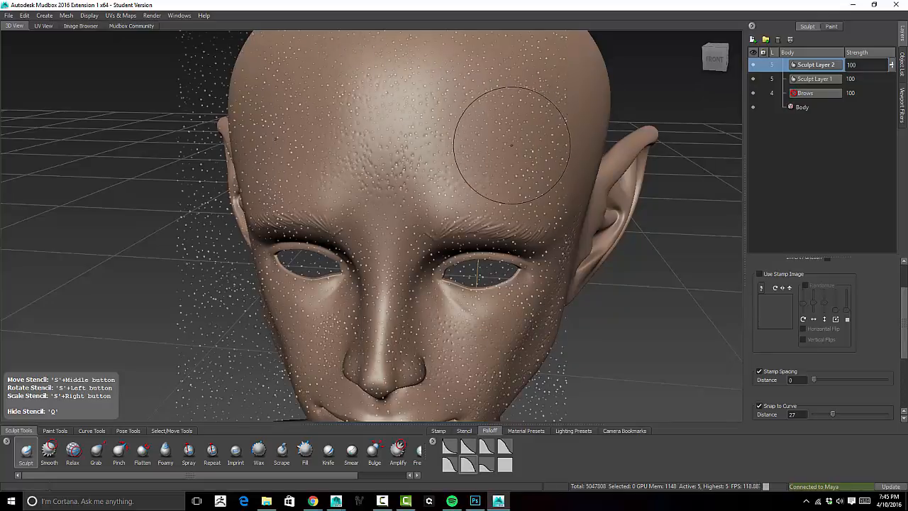
Add stencilled pores to the chin and hide the stencil overlay
alt+drag(496, 185, 420, 261)
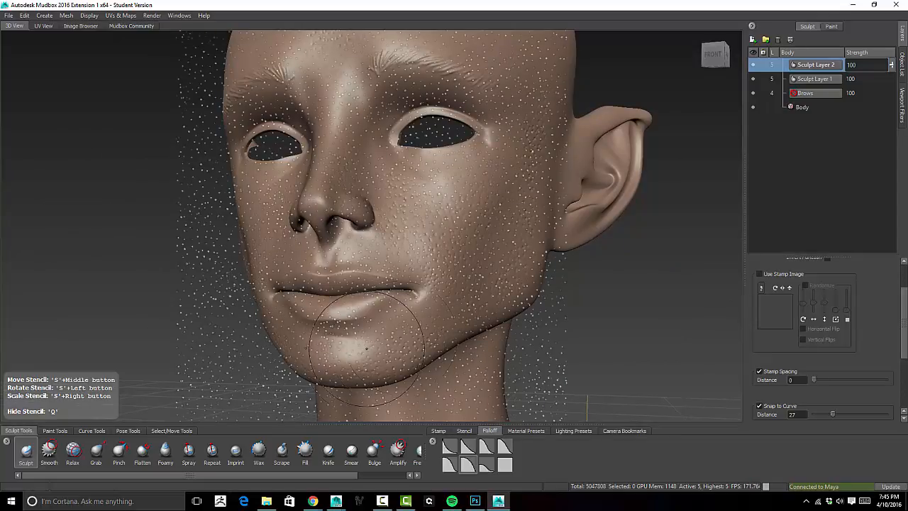
key(q)
key(q)
key(q)
mouse_move(426, 399)
alt+mouse_down()
mouse_move(637, 293)
mouse_move(696, 226)
alt+mouse_up()
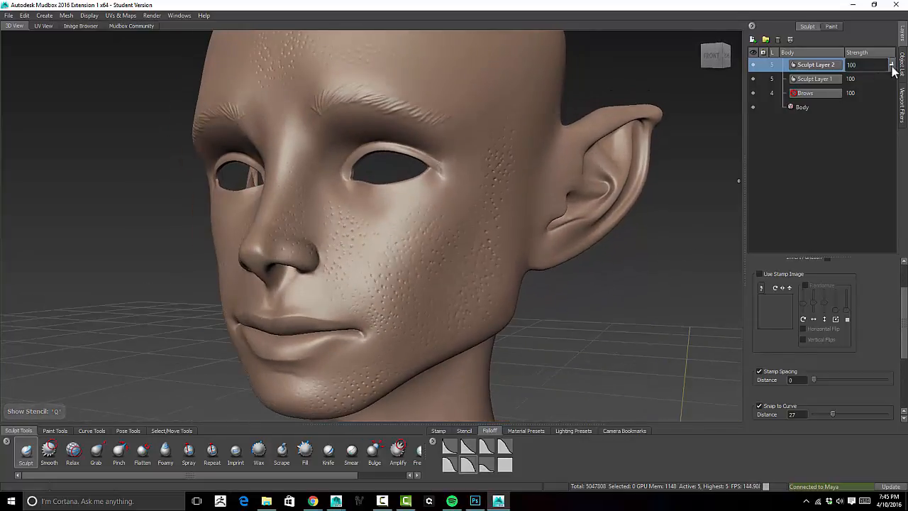
Soften the pores by setting the strength of Sculpt Layer 2 to 28
drag(891, 64, 886, 102)
mouse_move(576, 324)
alt+mouse_down()
mouse_move(541, 326)
mouse_move(511, 312)
alt+mouse_up()
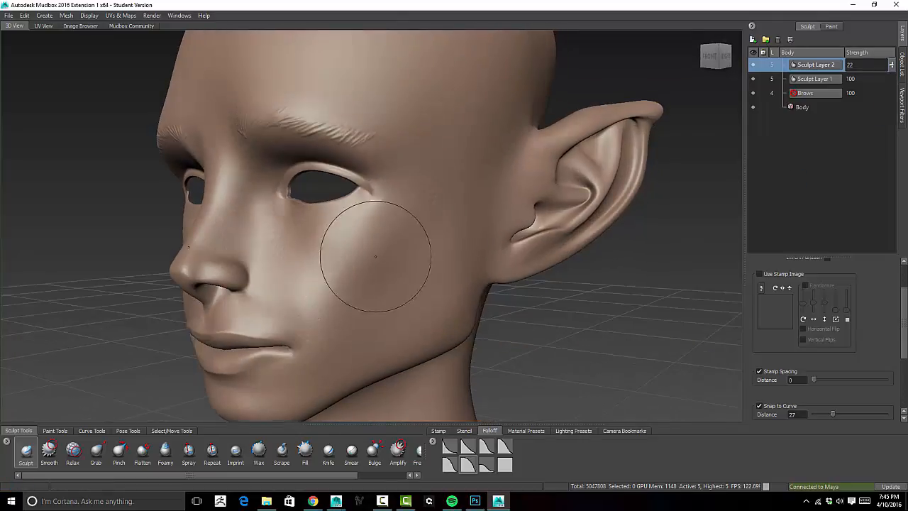
alt+drag(424, 274, 397, 316)
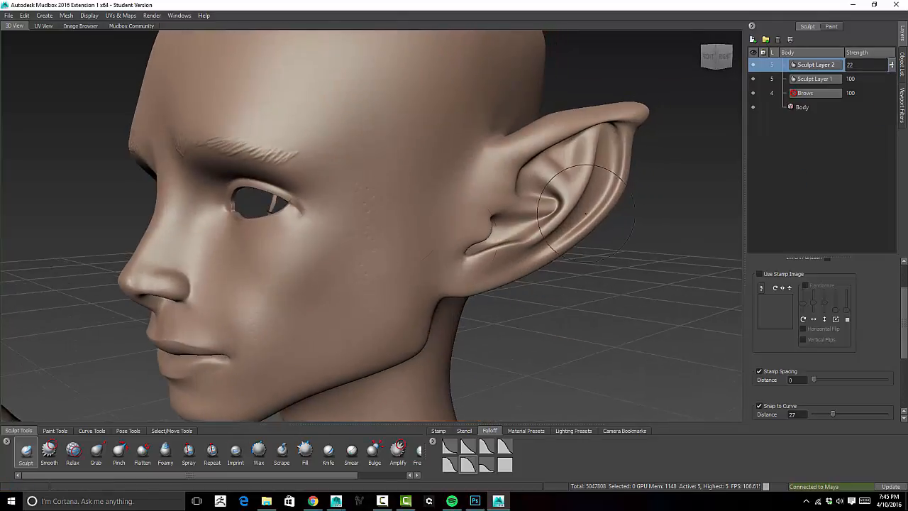
mouse_move(891, 68)
mouse_down()
mouse_move(891, 80)
mouse_move(893, 66)
mouse_up()
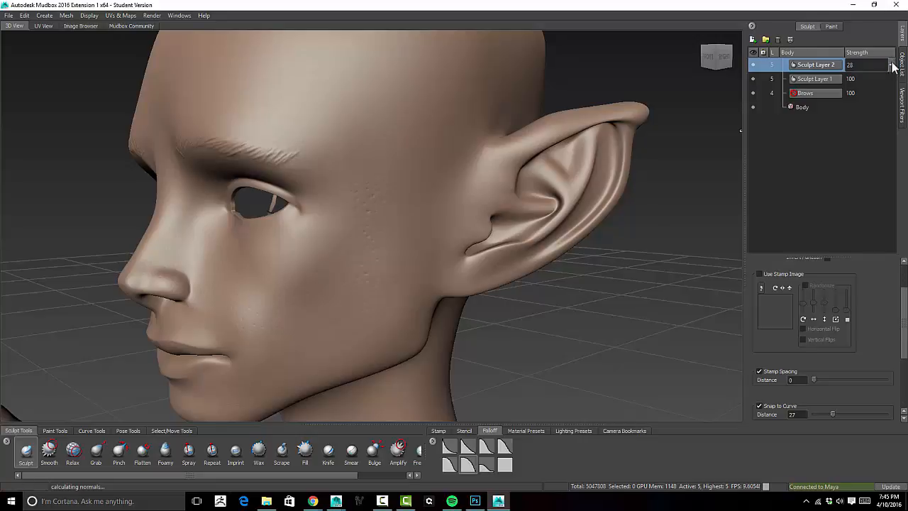
mouse_move(624, 248)
alt+mouse_down()
mouse_move(660, 259)
mouse_move(626, 247)
alt+mouse_up()
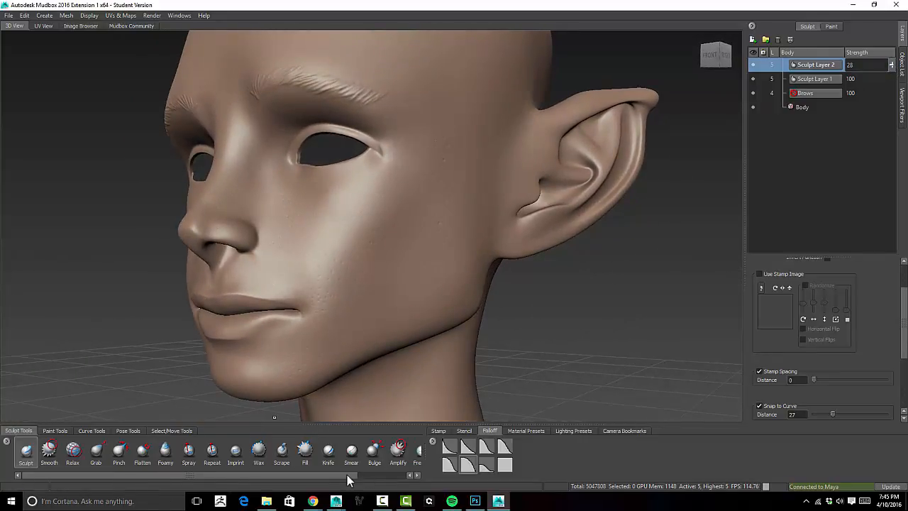
Use the Erase tool to fade the pores on the temples, forehead and cheeks, and check the face from the front
drag(347, 475, 406, 475)
click(410, 451)
alt+drag(432, 172, 424, 173)
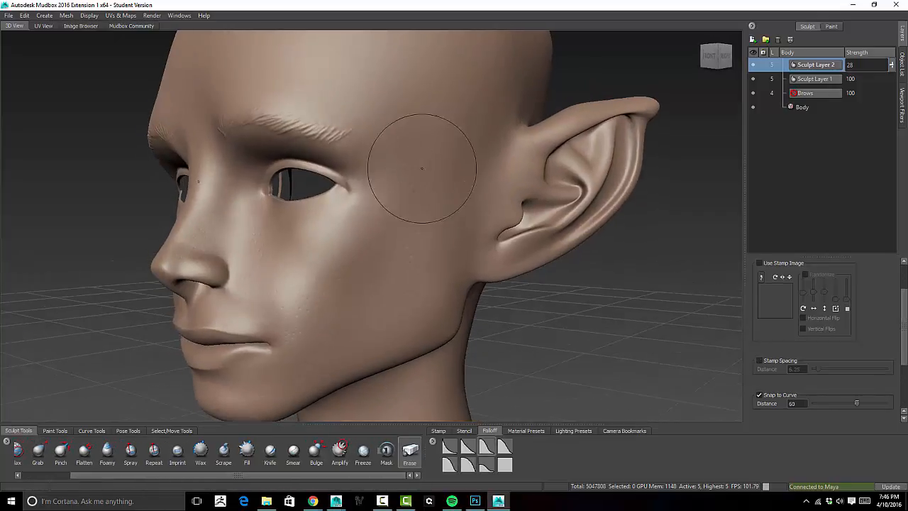
alt+drag(421, 317, 369, 225)
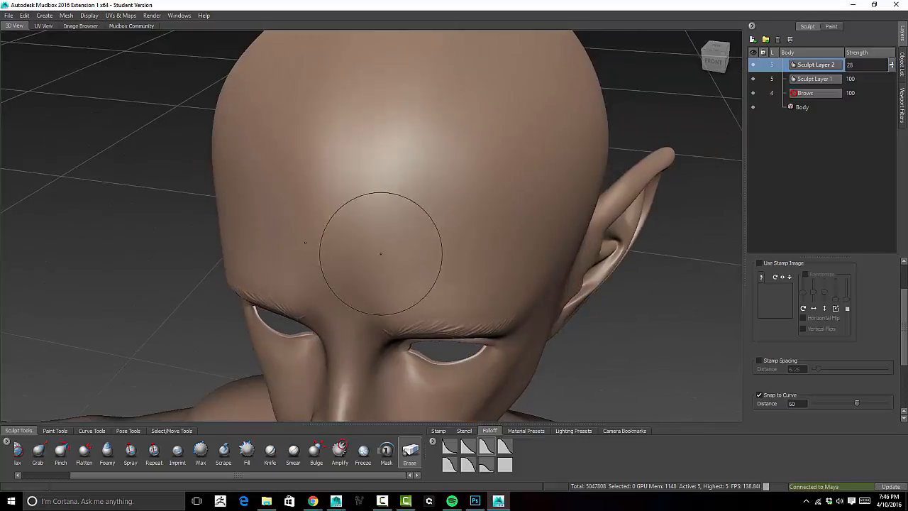
alt+drag(450, 196, 450, 182)
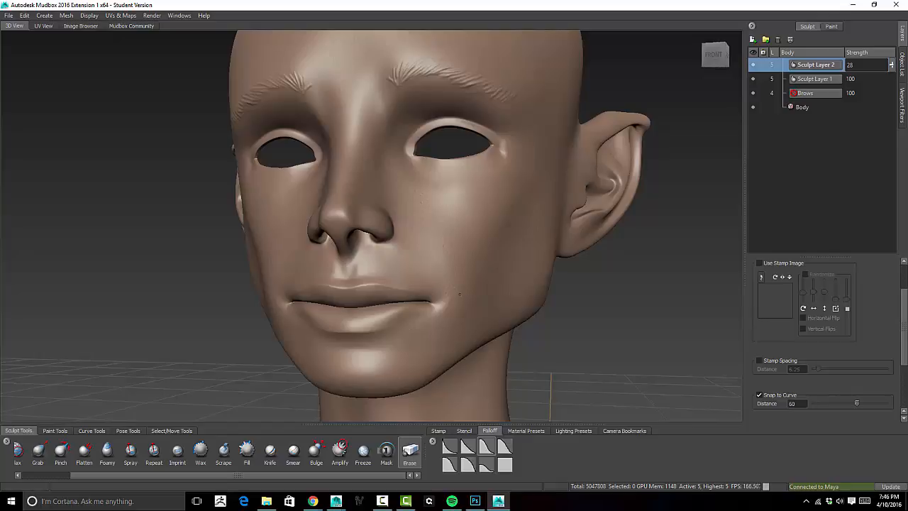
alt+drag(566, 190, 611, 199)
alt+right_drag(545, 209, 556, 139)
mouse_move(599, 157)
alt+mouse_down()
mouse_move(649, 161)
mouse_move(600, 152)
alt+mouse_up()
alt+right_drag(599, 153, 605, 273)
alt+drag(606, 273, 589, 282)
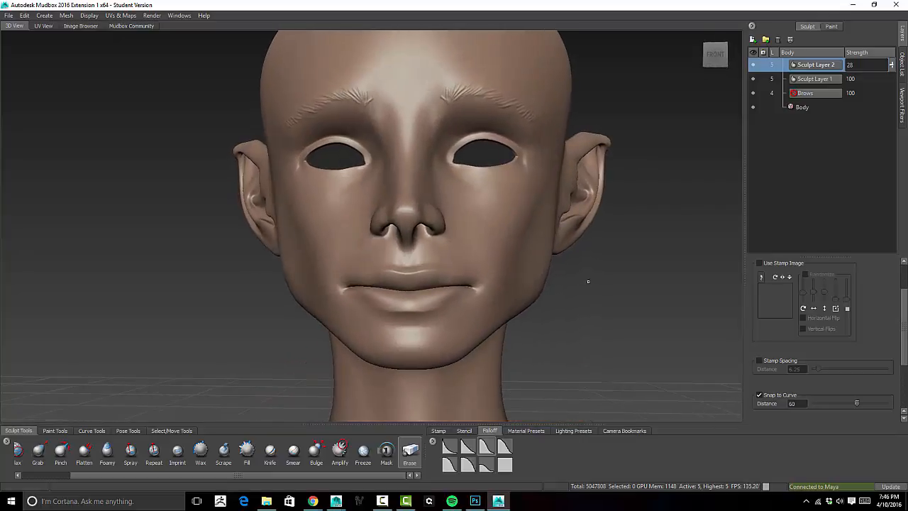
Sculpt fine vertical creases into the lips with a small Sculpt brush
drag(133, 477, 51, 481)
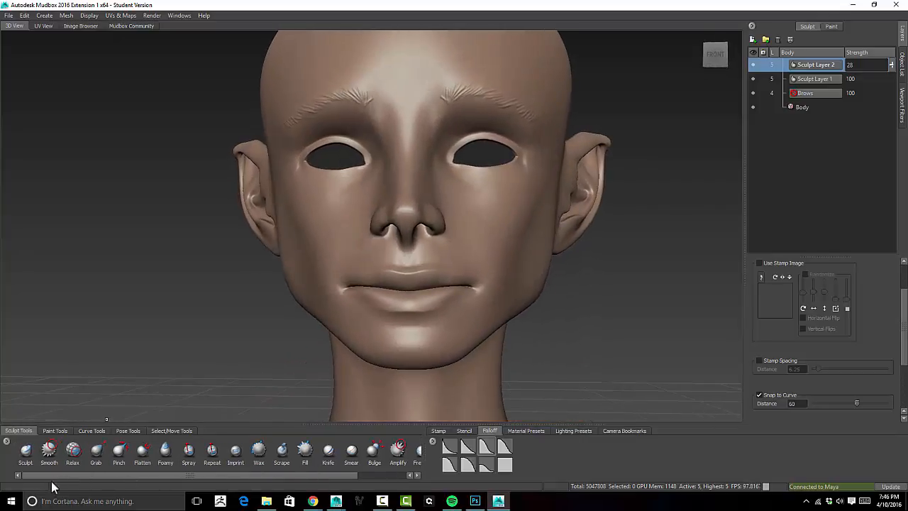
click(26, 454)
alt+drag(435, 386, 626, 294)
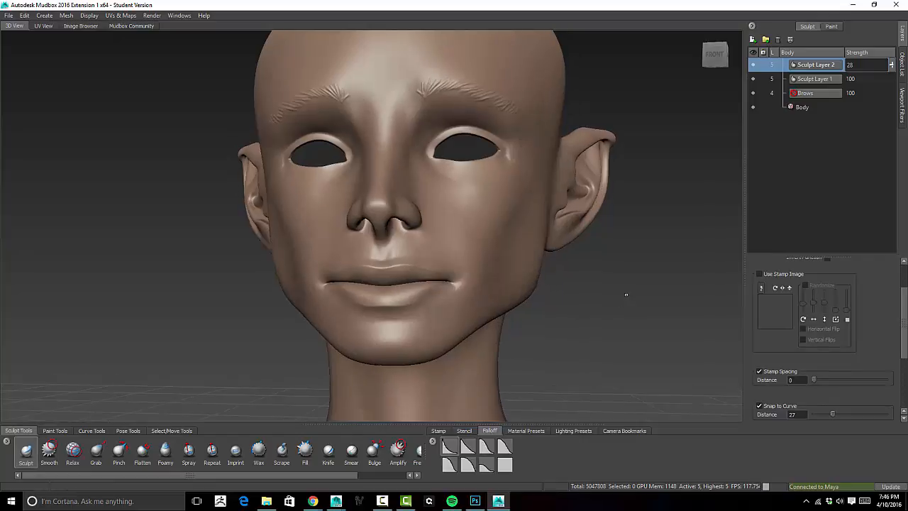
alt+right_drag(626, 294, 596, 359)
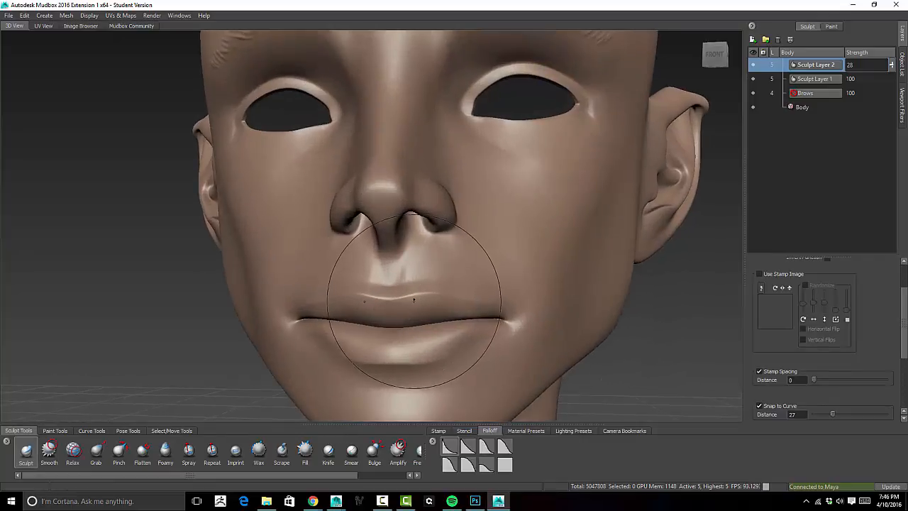
drag(413, 301, 334, 289)
drag(392, 304, 382, 305)
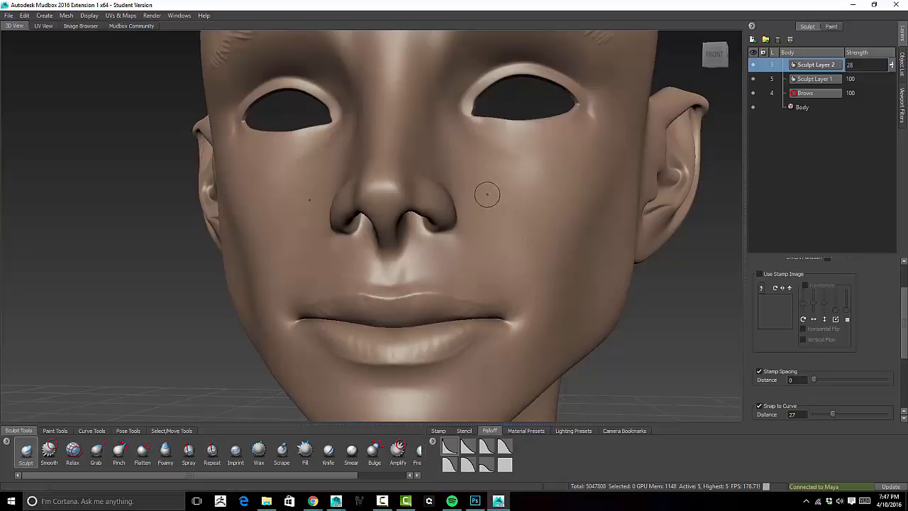
Examine the head, ears and shoulders from the front, side, back and three-quarter angles to judge the sculpted detail
alt+drag(486, 192, 462, 178)
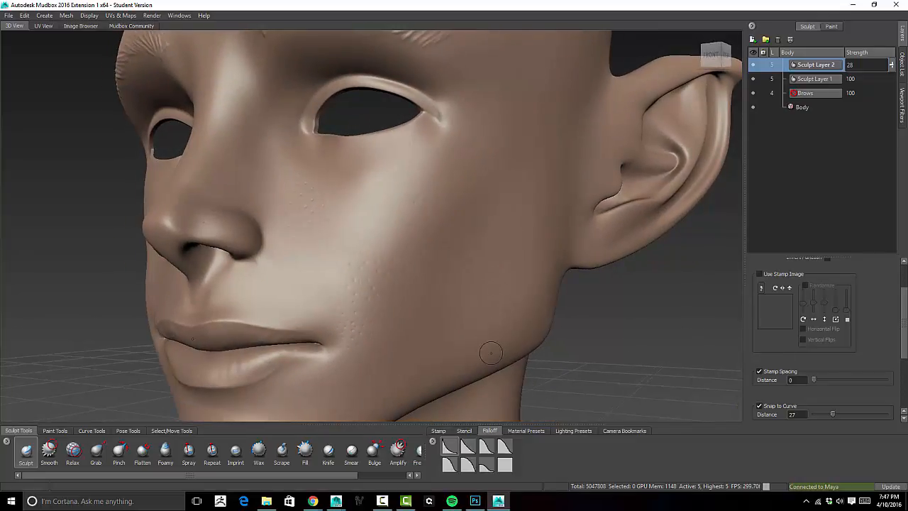
alt+drag(491, 353, 519, 330)
alt+right_drag(519, 330, 495, 214)
alt+drag(494, 213, 526, 278)
alt+right_drag(526, 278, 543, 308)
alt+drag(543, 308, 618, 245)
alt+right_drag(617, 246, 581, 227)
alt+drag(581, 227, 245, 265)
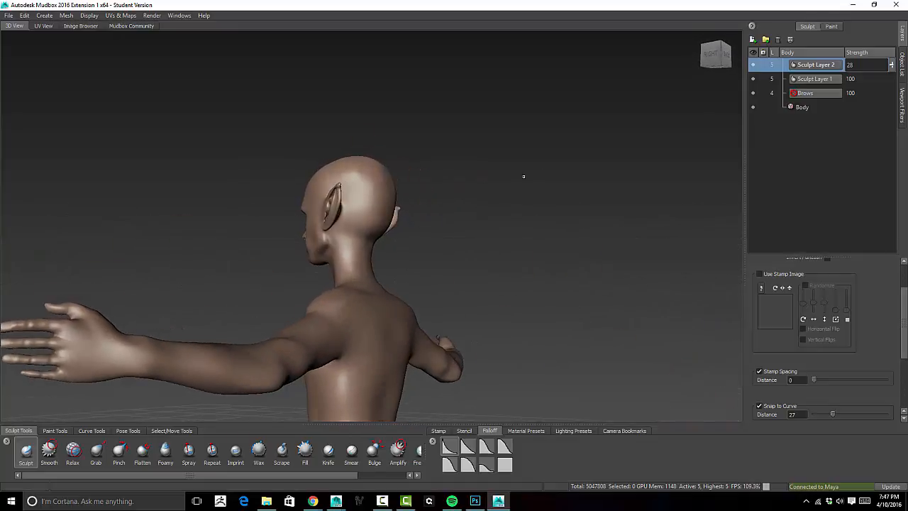
alt+drag(523, 176, 503, 152)
alt+right_drag(503, 152, 604, 181)
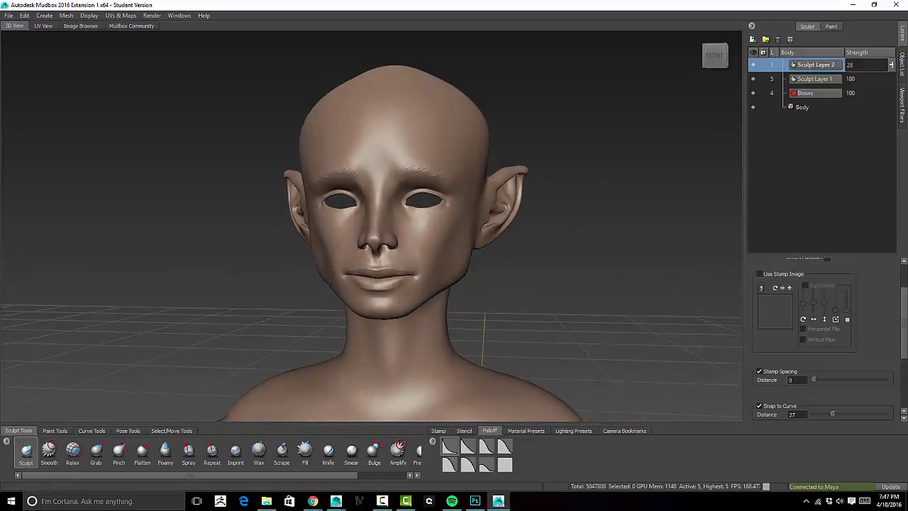
alt+drag(604, 180, 553, 186)
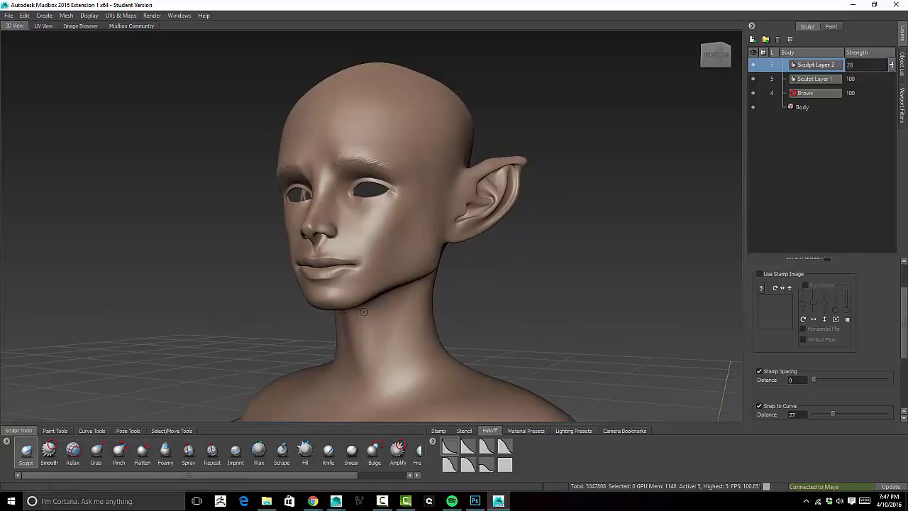
alt+drag(510, 135, 483, 147)
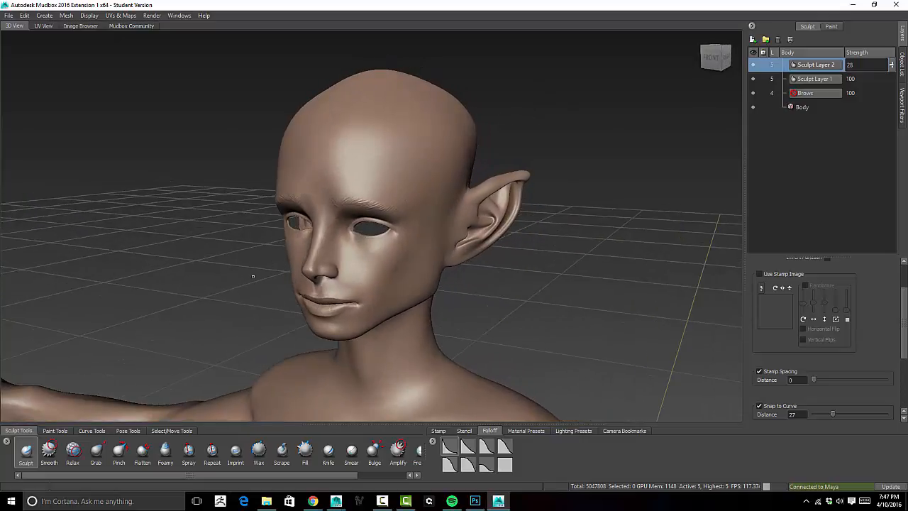
alt+drag(253, 276, 254, 270)
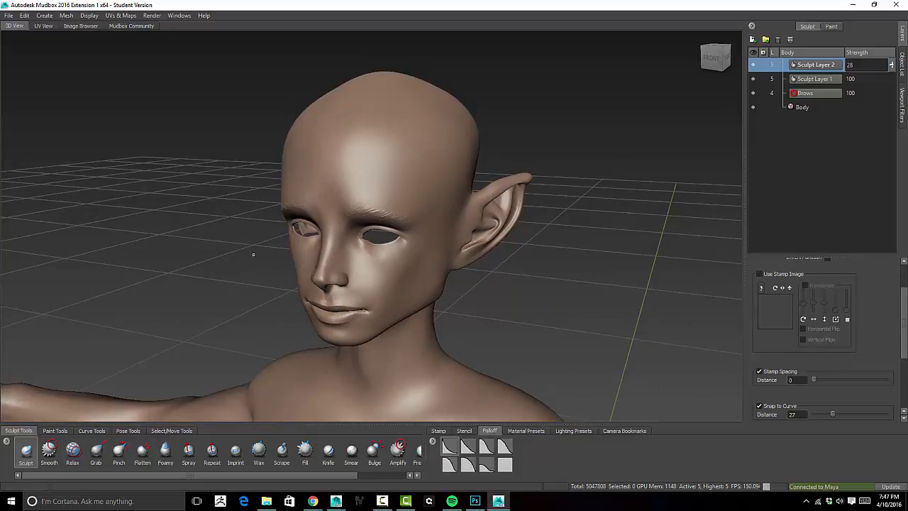
alt+drag(238, 257, 222, 244)
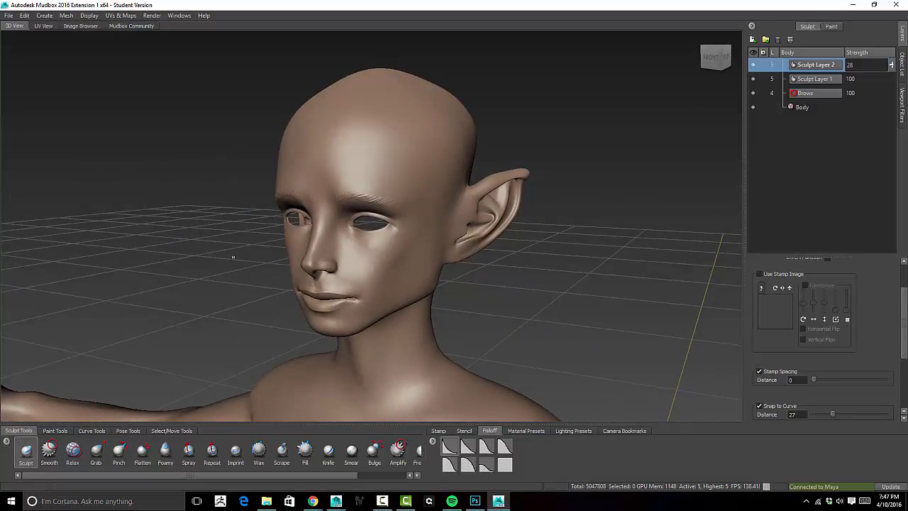
alt+drag(227, 277, 258, 255)
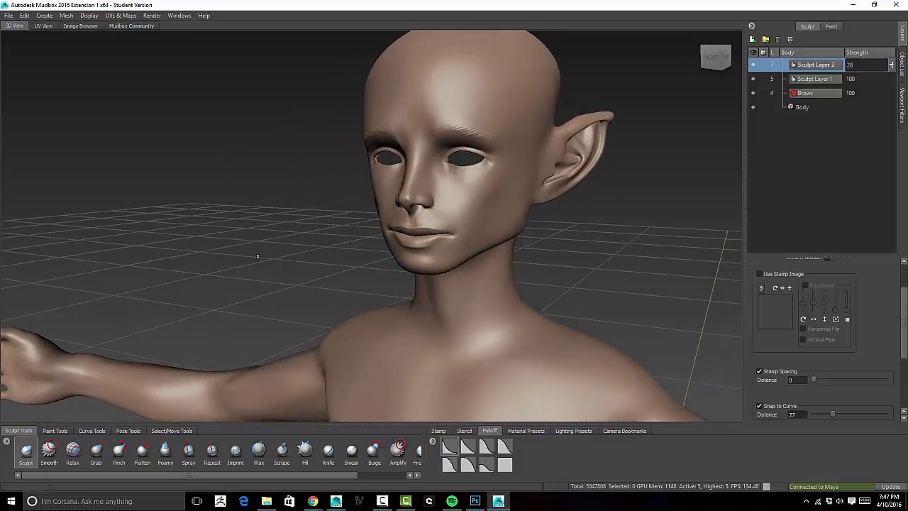
Step the body mesh down to subdivision level 2
key(Page_Down)
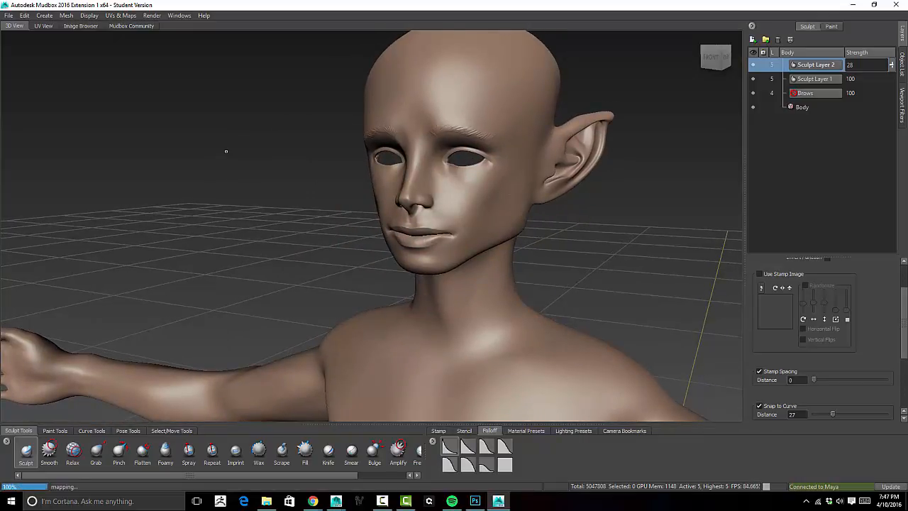
key(Page_Down)
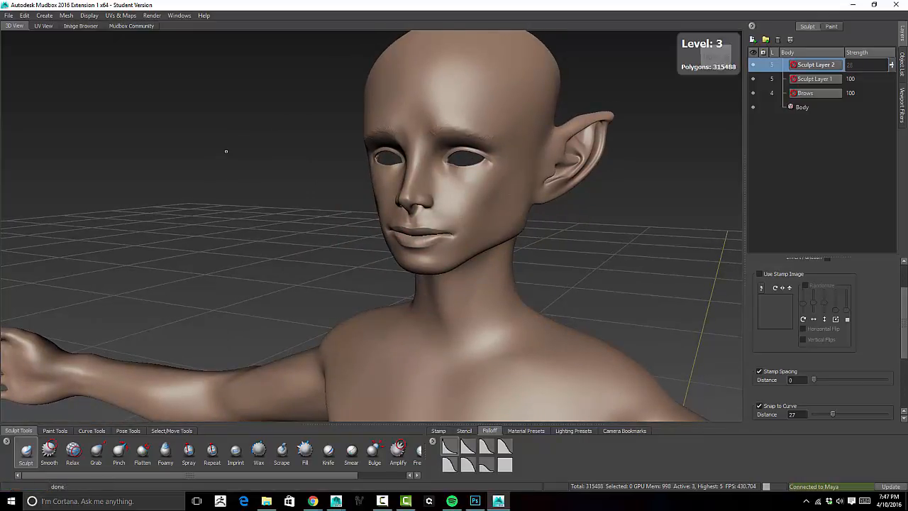
key(Page_Down)
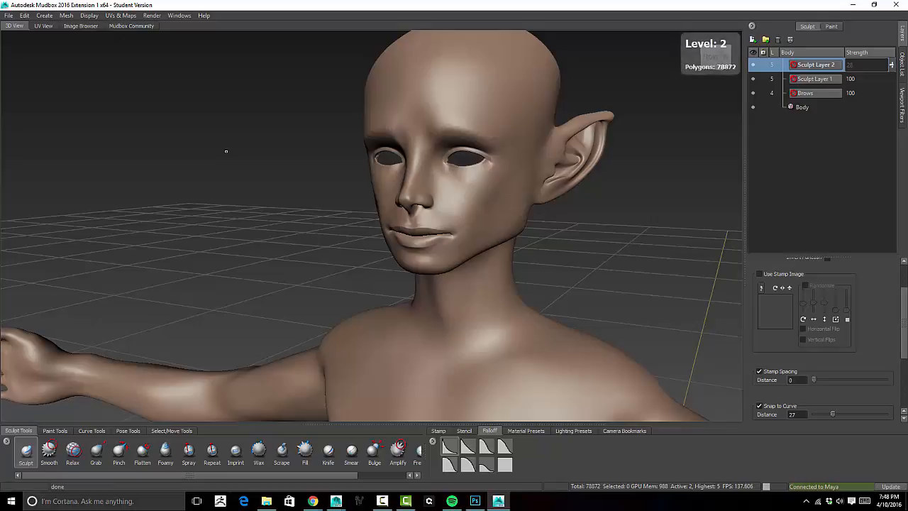
Switch to Maya, add the shirt mesh to the current Mudbox scene, and keep the mesh despite its detected problem
mouse_move(337, 501)
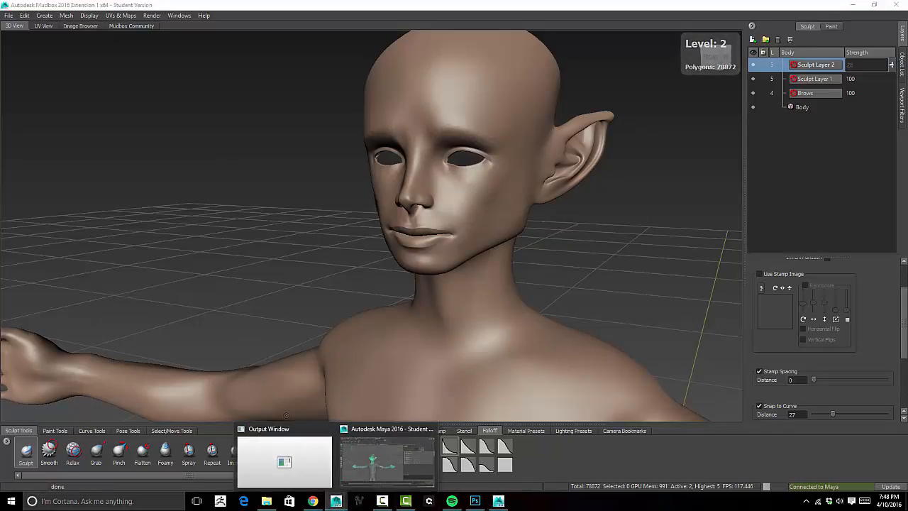
click(356, 472)
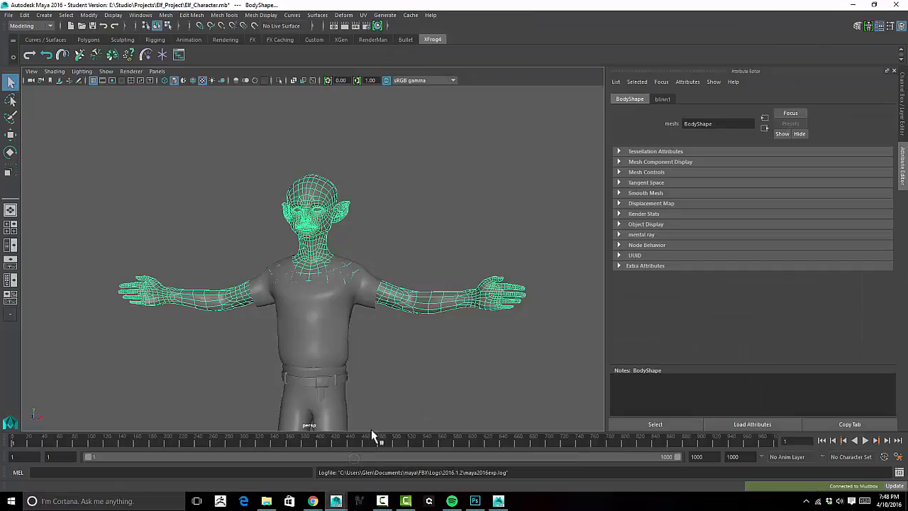
click(362, 305)
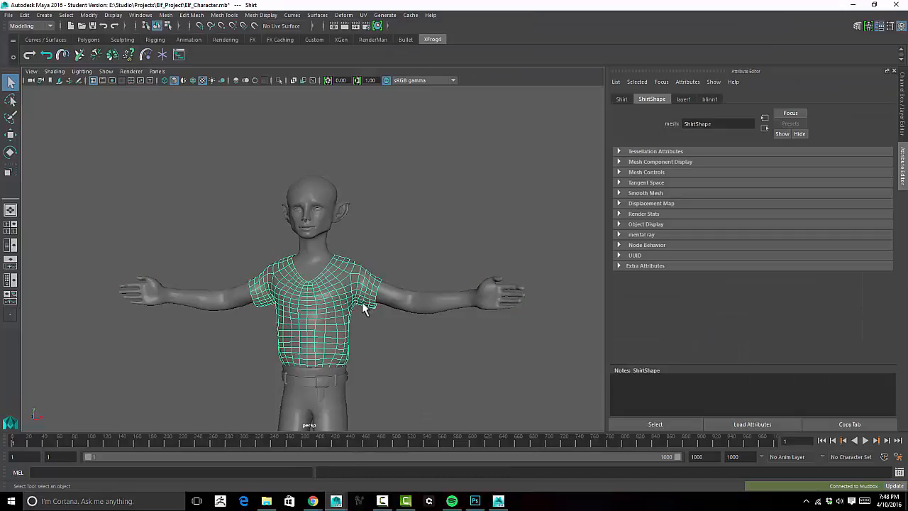
click(8, 15)
mouse_move(86, 130)
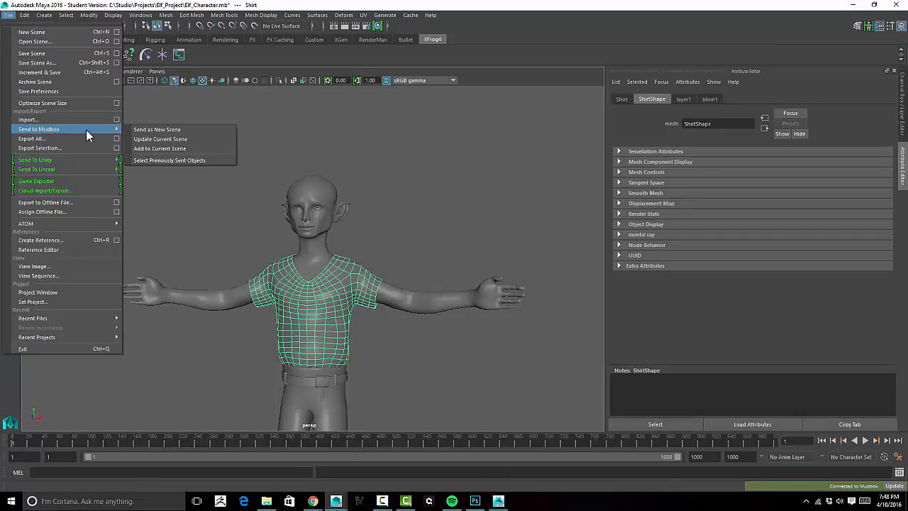
click(172, 150)
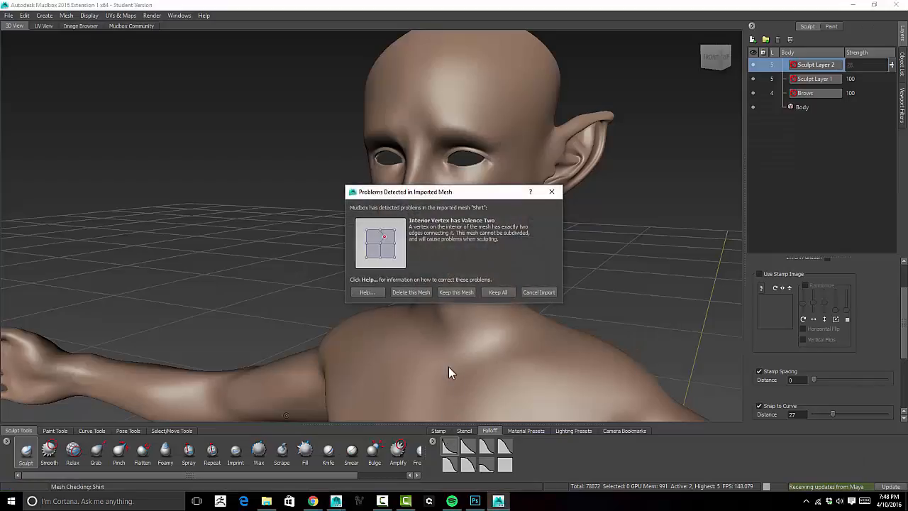
click(447, 292)
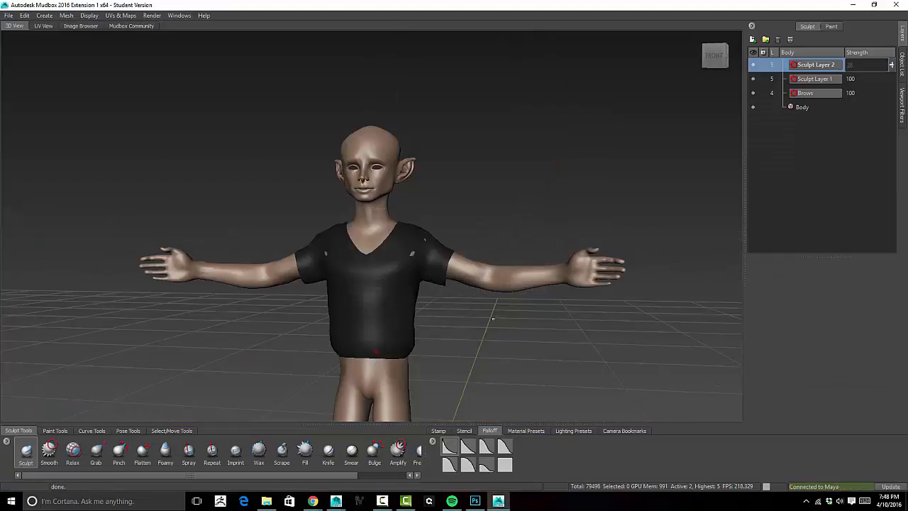
Lock the Body object in the scene's object list
mouse_move(493, 319)
alt+mouse_down()
mouse_move(540, 305)
mouse_move(486, 317)
alt+mouse_up()
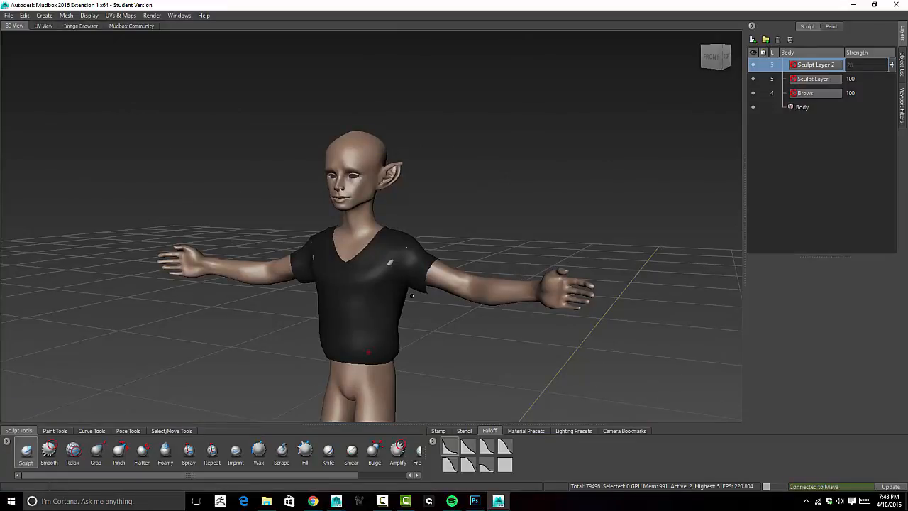
click(903, 65)
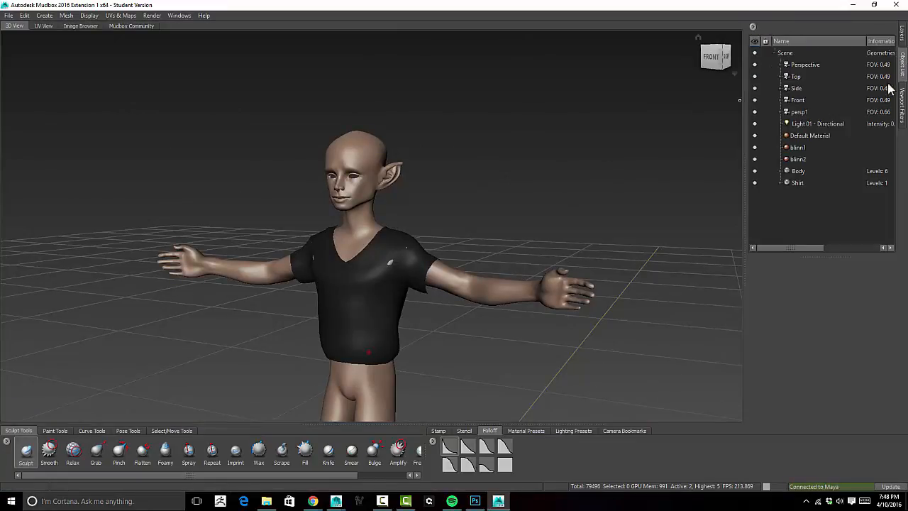
click(766, 172)
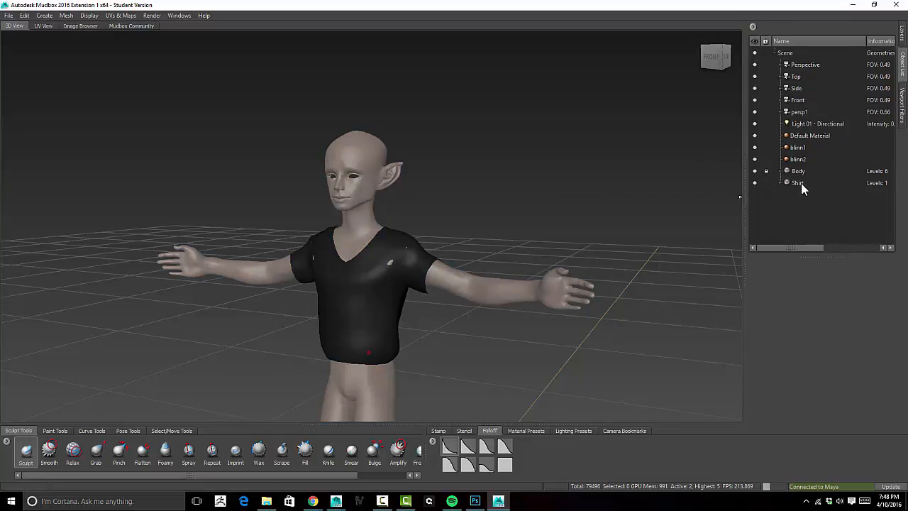
Try to subdivide the Shirt, highlight the affected edges to locate the faulty geometry, and dismiss the error
click(798, 183)
key(shift+d)
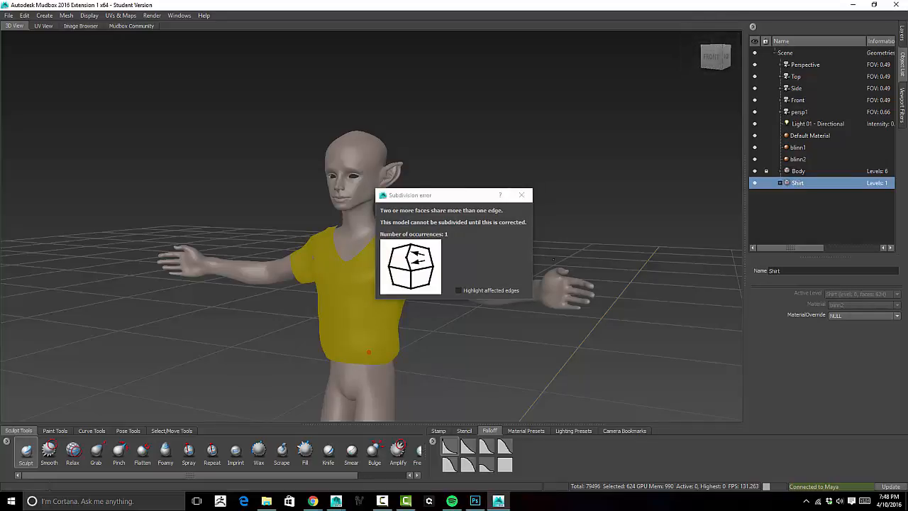
click(458, 291)
alt+drag(451, 303, 323, 351)
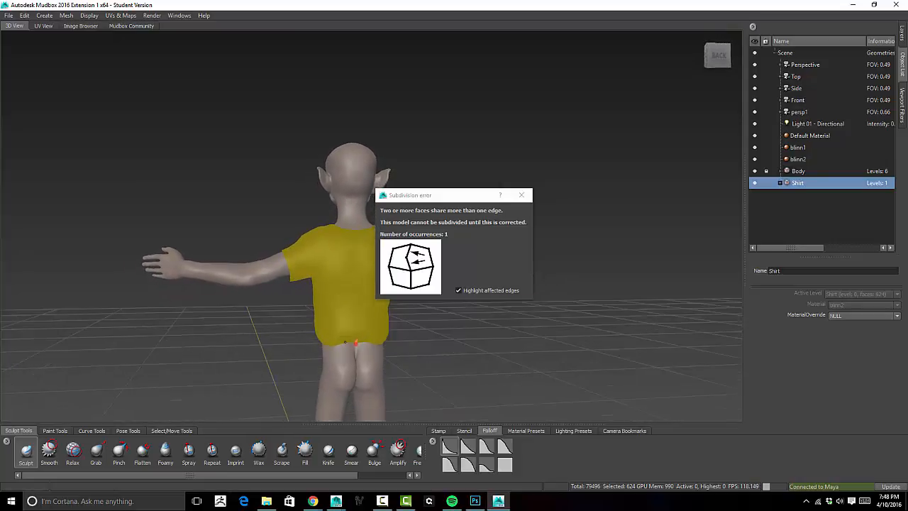
click(458, 290)
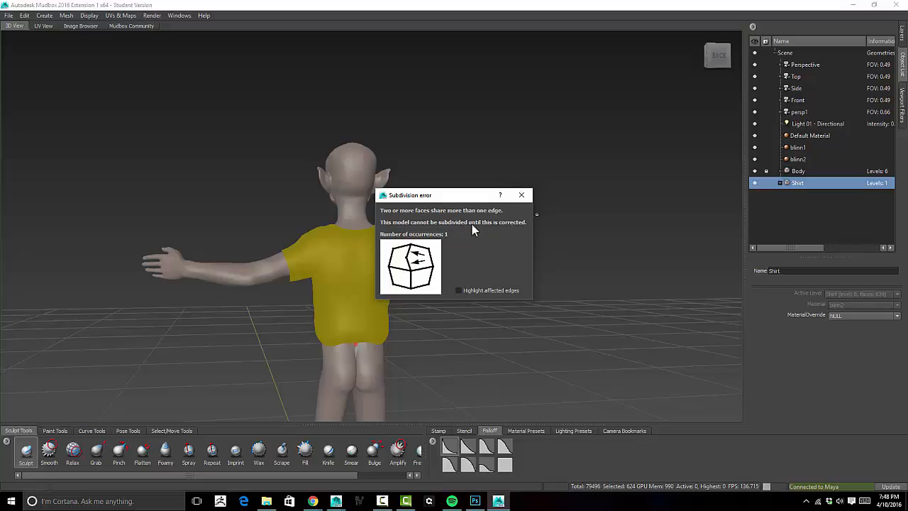
click(523, 195)
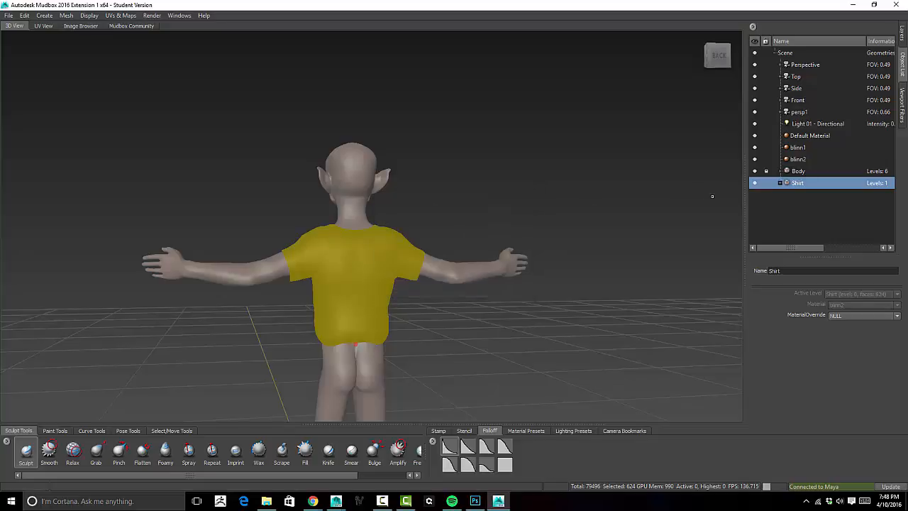
Delete the Shirt object from the Mudbox scene and turn the body back to a front view
alt+drag(567, 257, 643, 207)
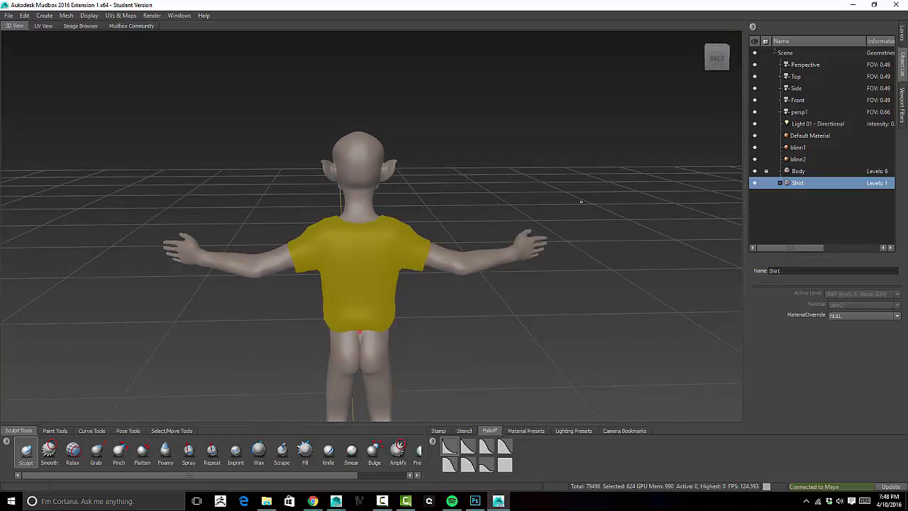
alt+drag(581, 201, 626, 213)
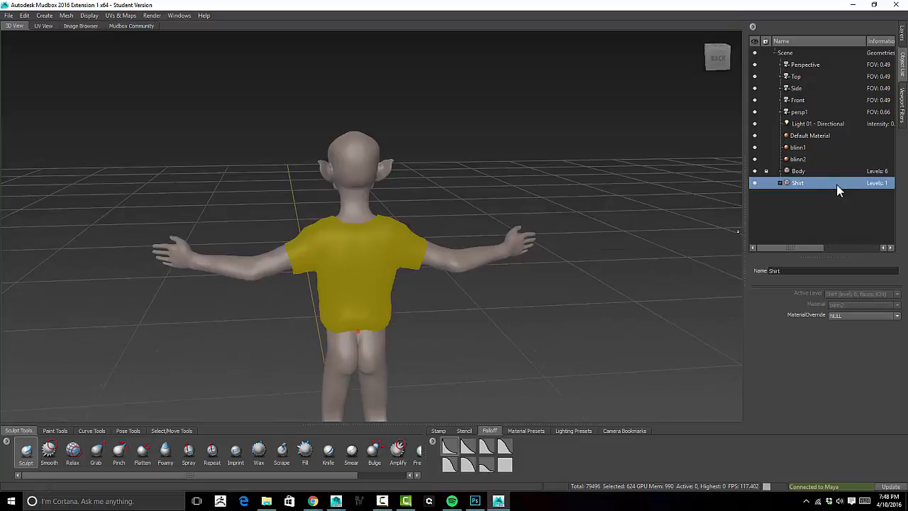
key(Delete)
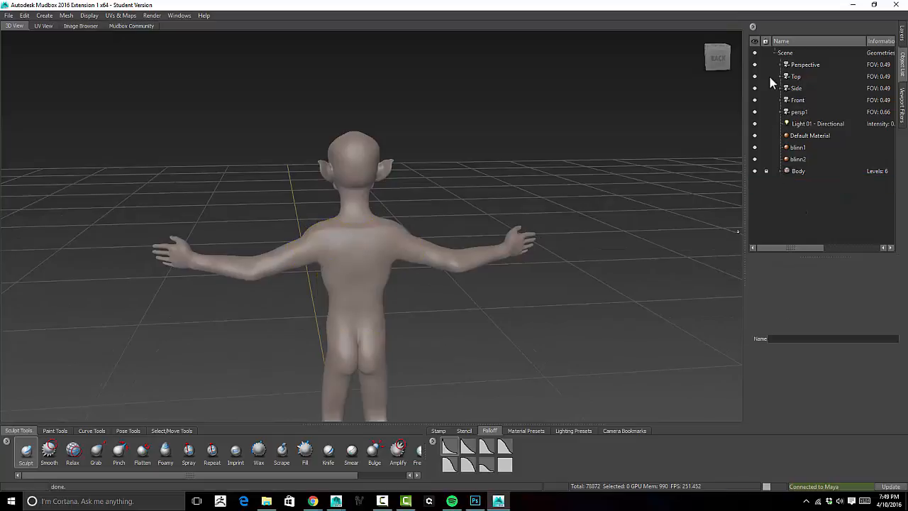
alt+drag(332, 318, 764, 147)
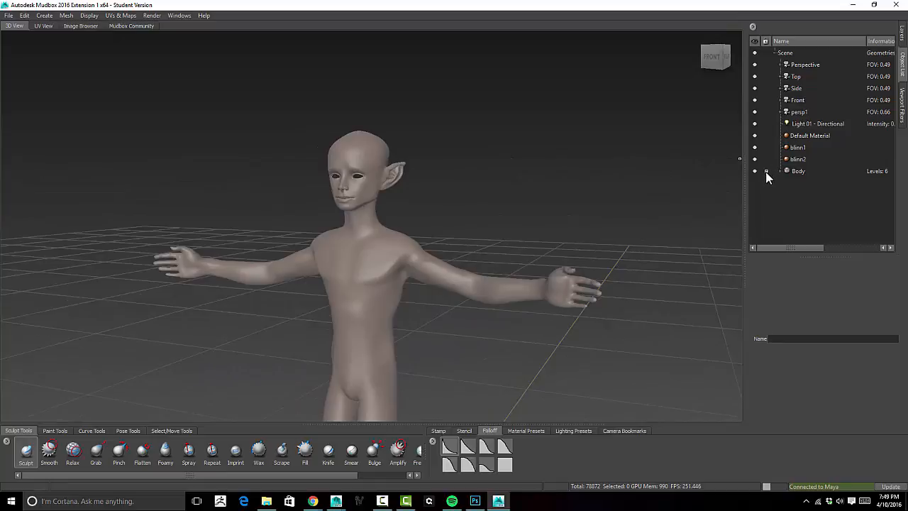
click(767, 171)
alt+drag(556, 215, 553, 263)
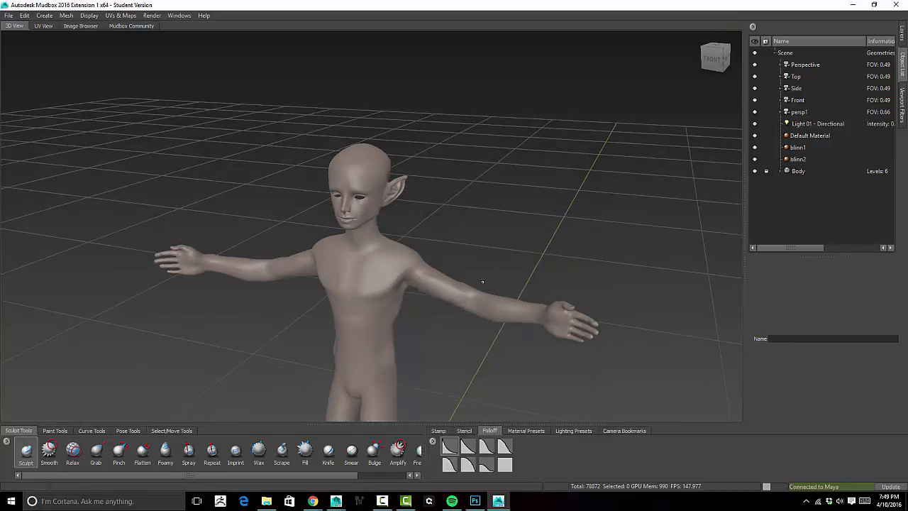
Switch to Maya and examine the lower back hem of the selected shirt up close
mouse_move(336, 502)
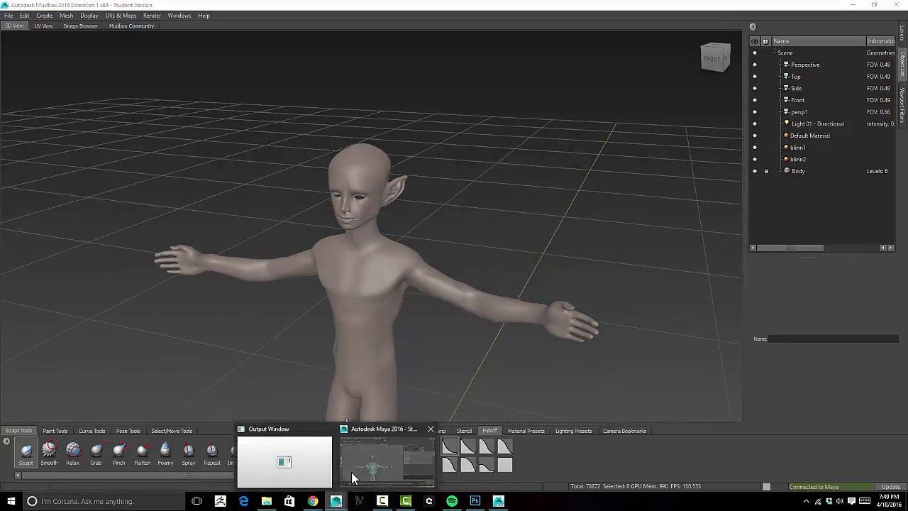
click(357, 472)
alt+drag(402, 331, 447, 308)
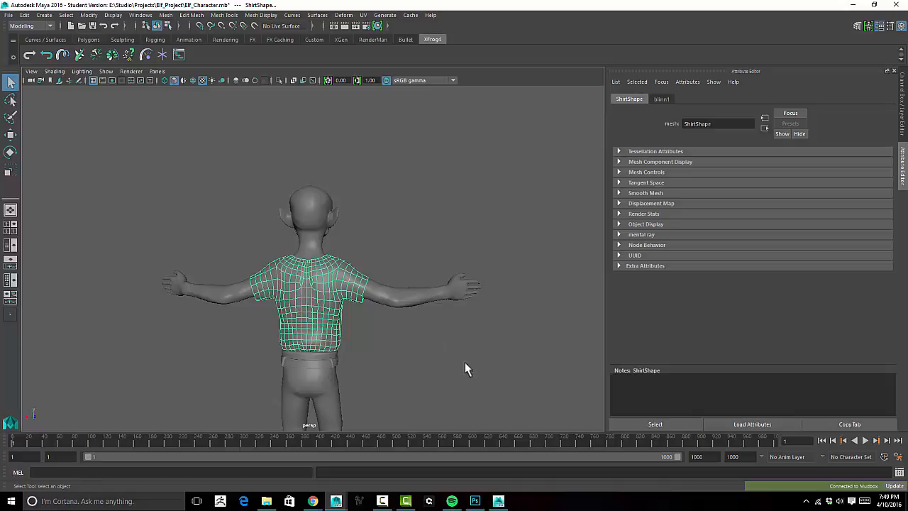
scroll(348, 326, up, 10)
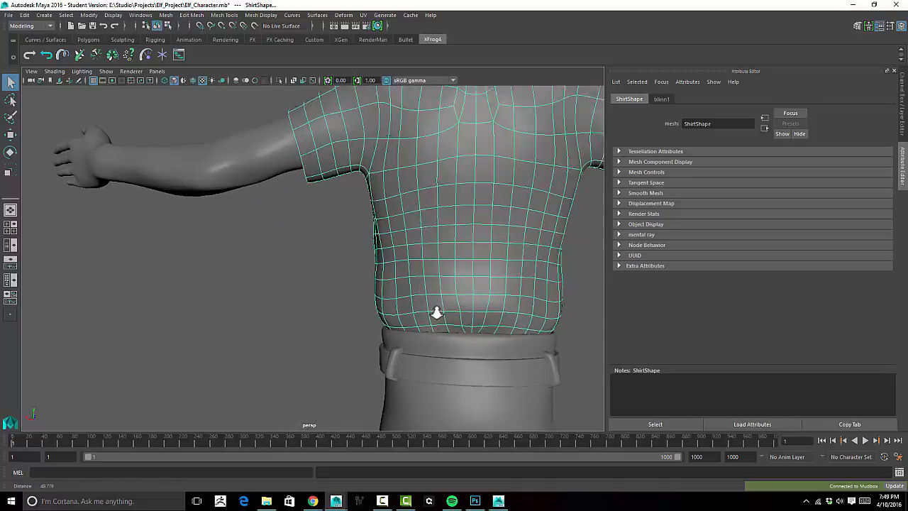
alt+middle_drag(393, 239, 414, 205)
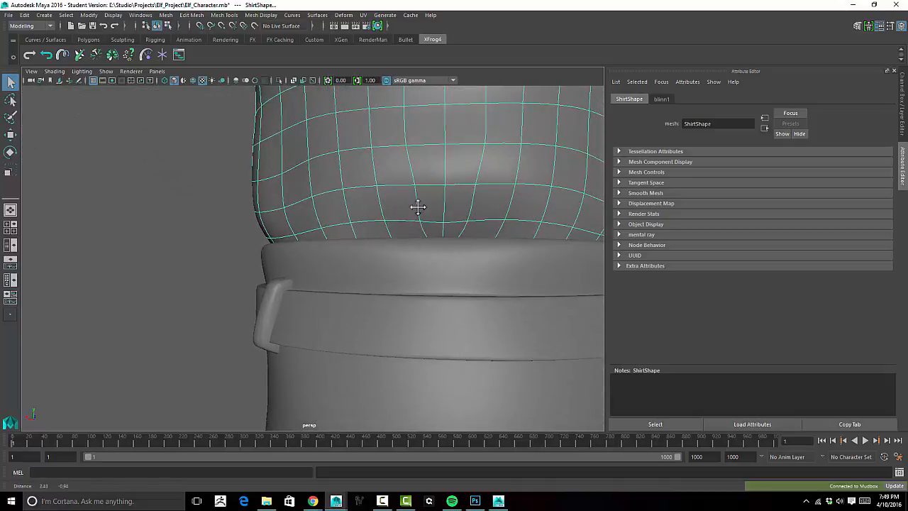
Select the whole shirt object and move it backwards along Z until it is clear of the body
click(450, 210)
mouse_move(449, 210)
alt+mouse_down()
mouse_move(416, 220)
mouse_move(426, 227)
mouse_move(437, 220)
alt+mouse_up()
key(w)
alt+right_drag(438, 219, 267, 225)
alt+drag(267, 225, 419, 262)
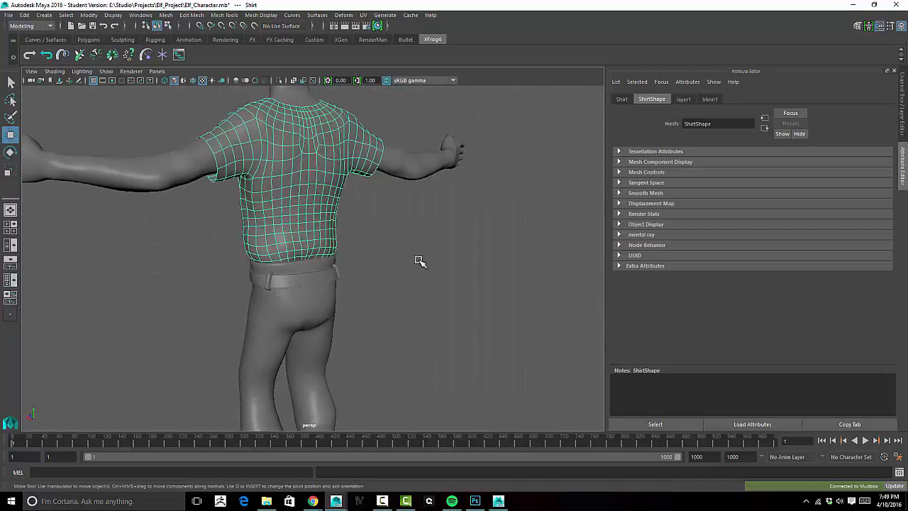
alt+right_drag(419, 261, 307, 257)
drag(289, 360, 336, 393)
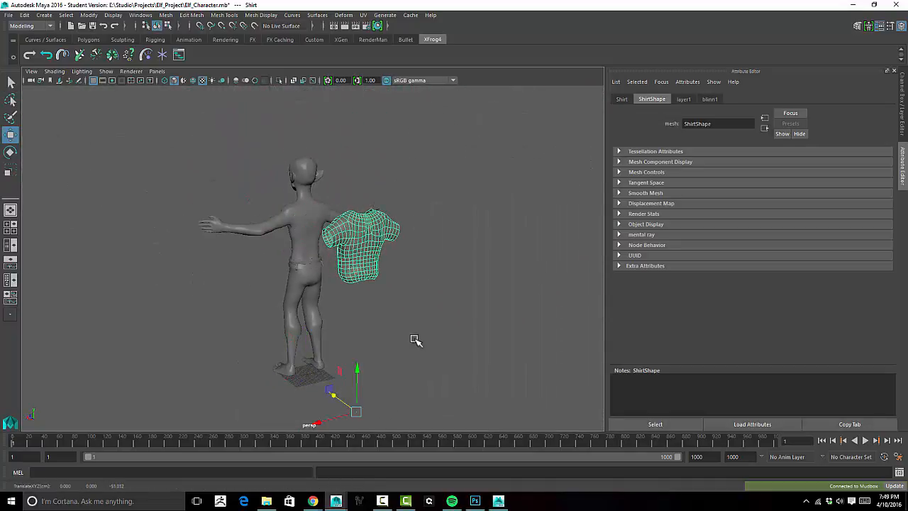
Select the pinched vertex at the middle of the shirt's back hem and turn off the smooth mesh preview
alt+drag(414, 338, 313, 305)
scroll(567, 284, up, 5)
scroll(483, 281, up, 4)
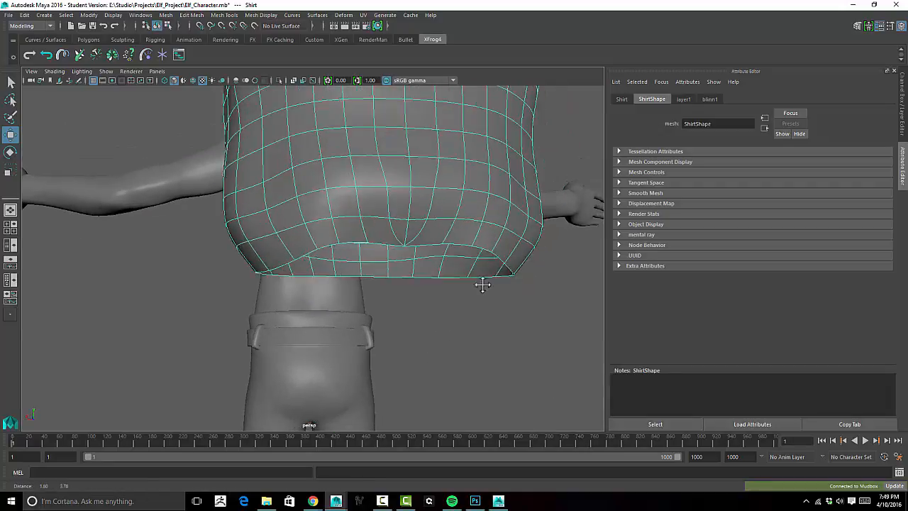
scroll(451, 278, up, 1)
right_drag(471, 250, 468, 244)
alt+drag(468, 243, 431, 276)
click(418, 289)
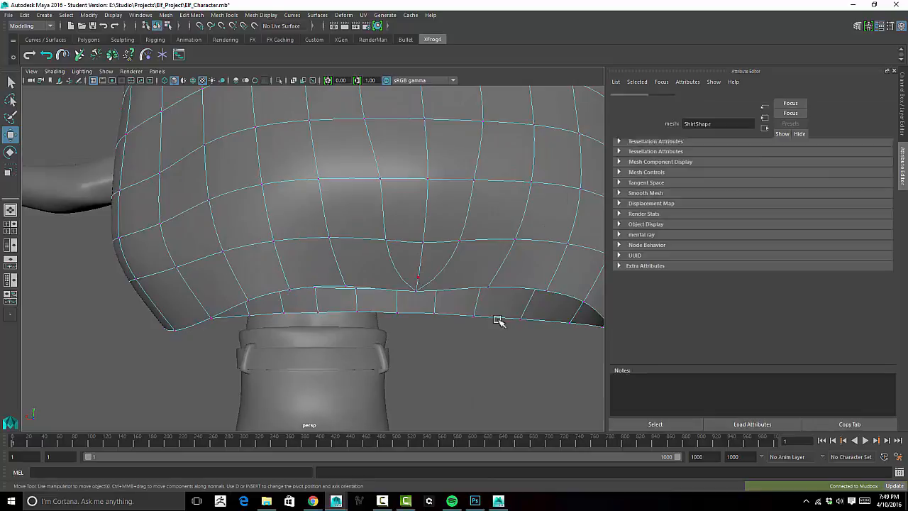
alt+drag(472, 357, 474, 357)
key(1)
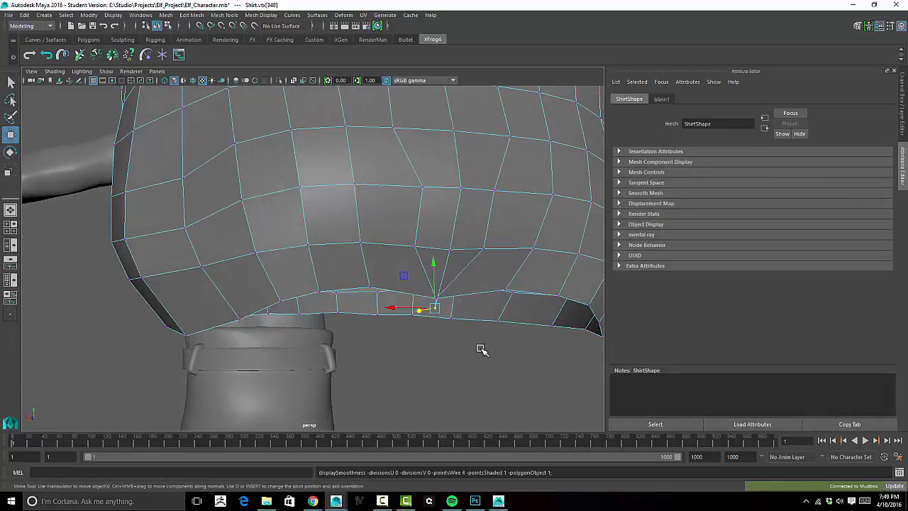
Return the shirt to object selection and set its Translate Z to 0
click(482, 349)
alt+drag(478, 335, 447, 300)
scroll(445, 297, down, 5)
right_drag(338, 210, 351, 182)
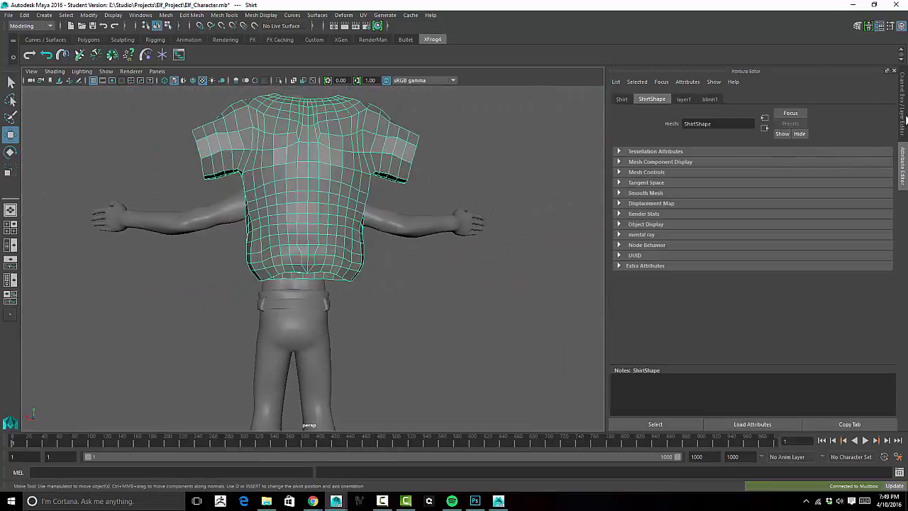
click(904, 117)
click(883, 123)
text(0)
key(Return)
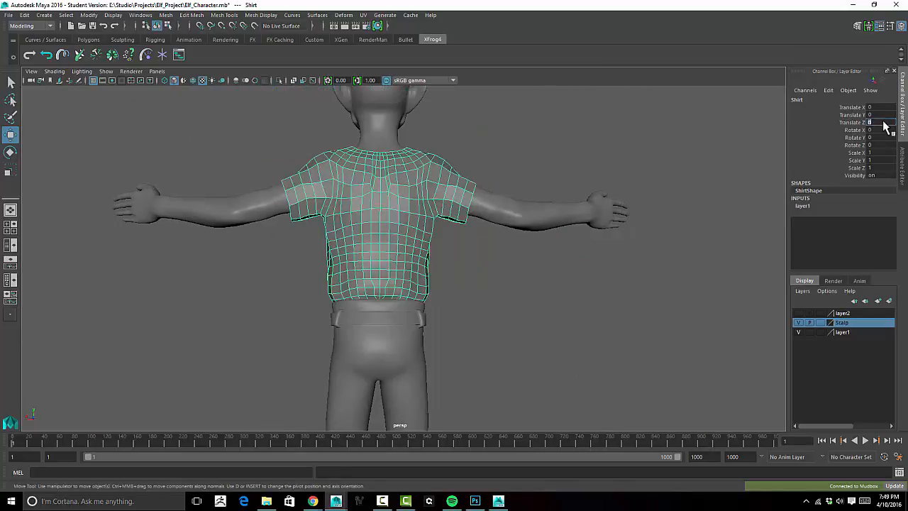
Send the selected shirt to Mudbox by adding it to the current scene
alt+drag(665, 152, 638, 198)
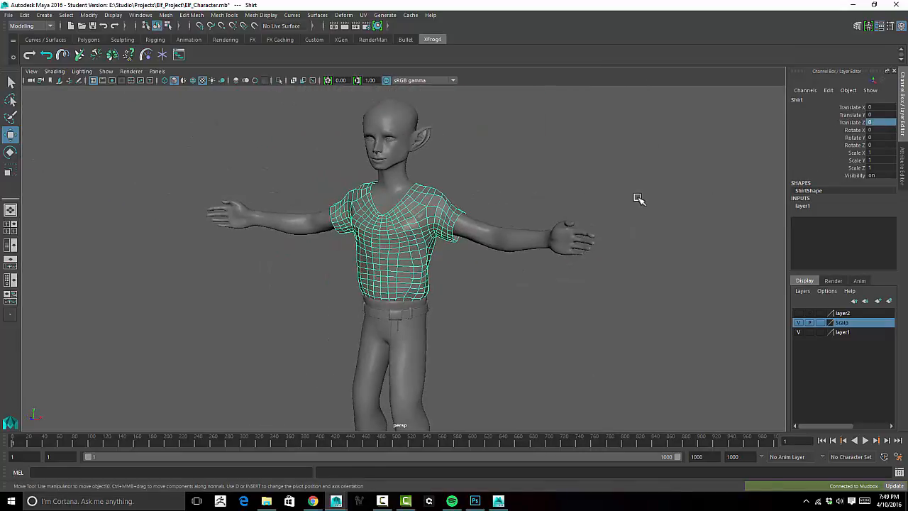
click(9, 14)
mouse_move(93, 129)
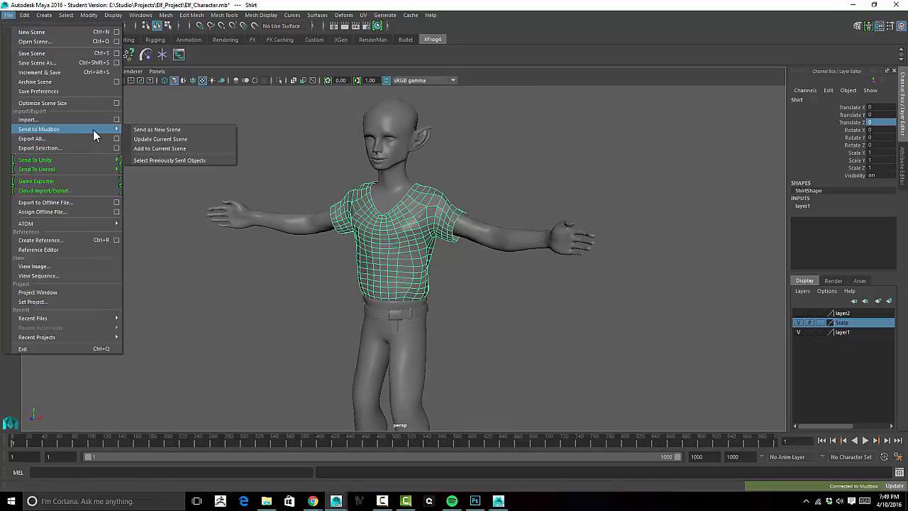
click(182, 149)
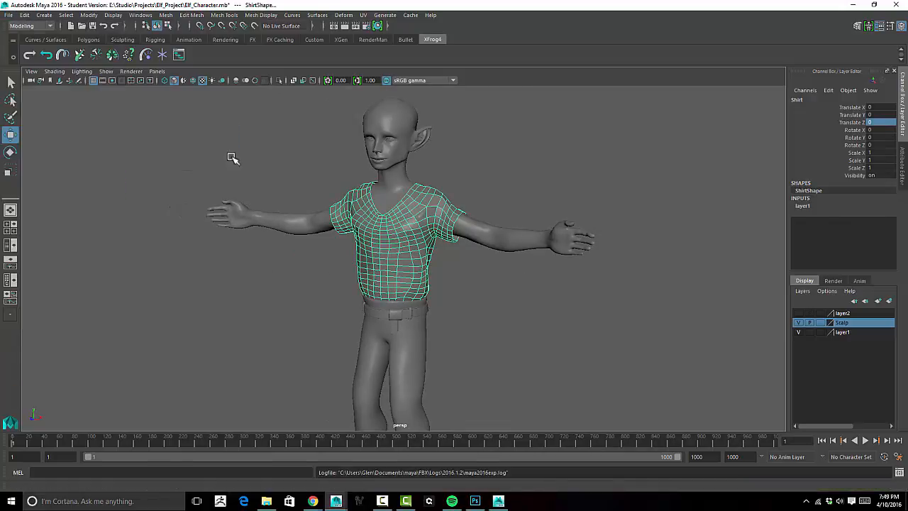
alt+drag(481, 254, 421, 241)
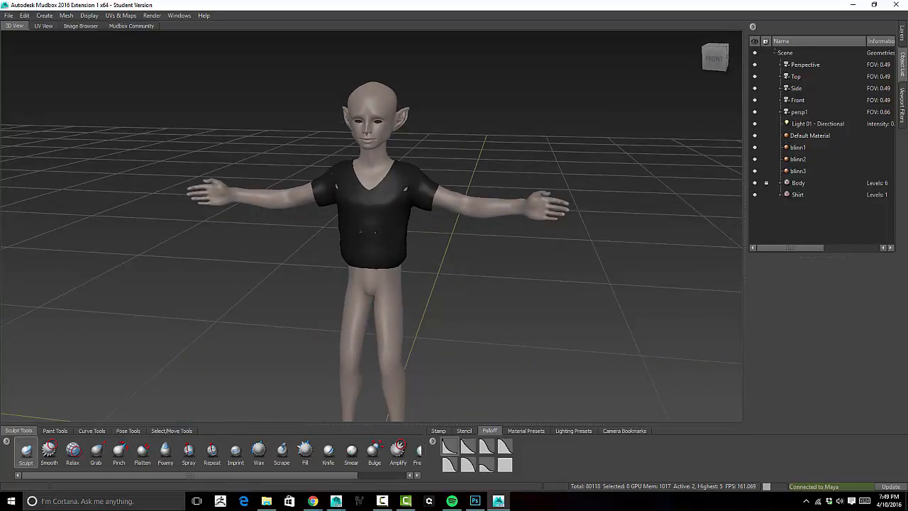
Assign the existing Default Material to the imported Shirt
key(space)
mouse_move(374, 268)
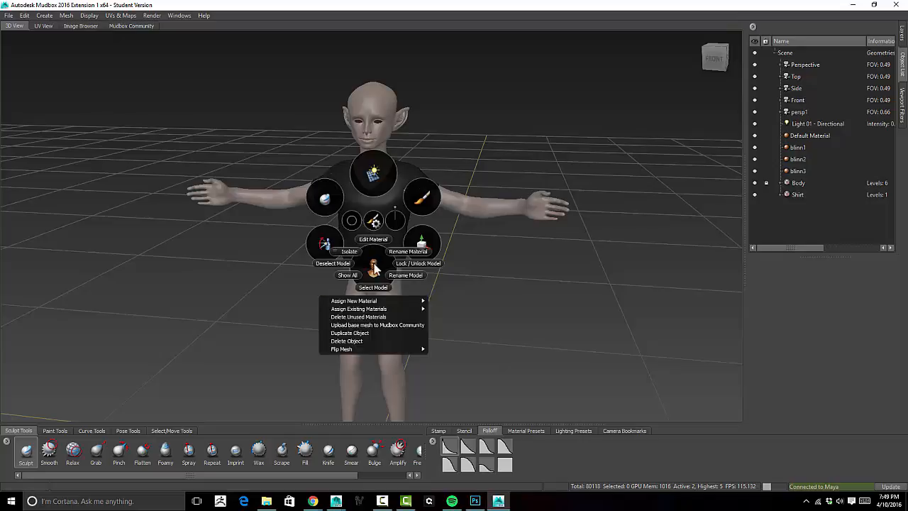
mouse_move(389, 306)
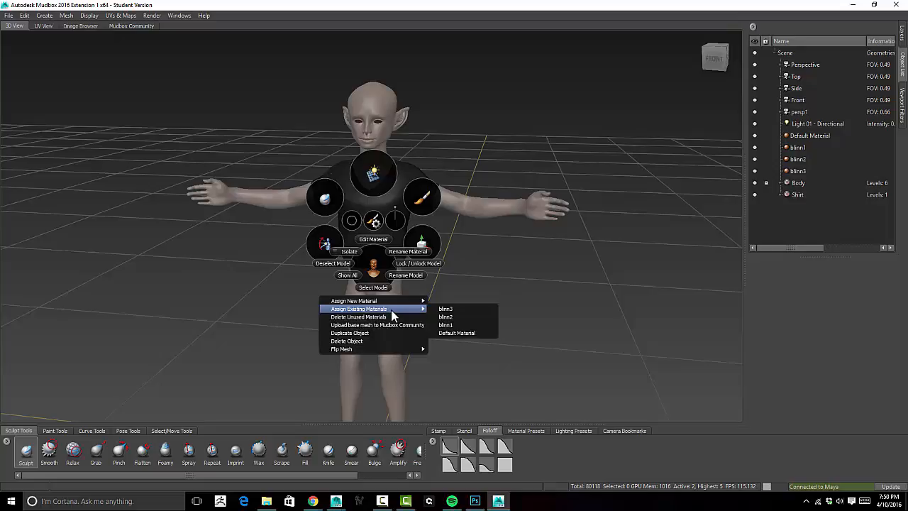
click(458, 333)
mouse_move(530, 265)
alt+mouse_down()
mouse_move(515, 268)
mouse_move(525, 269)
alt+mouse_up()
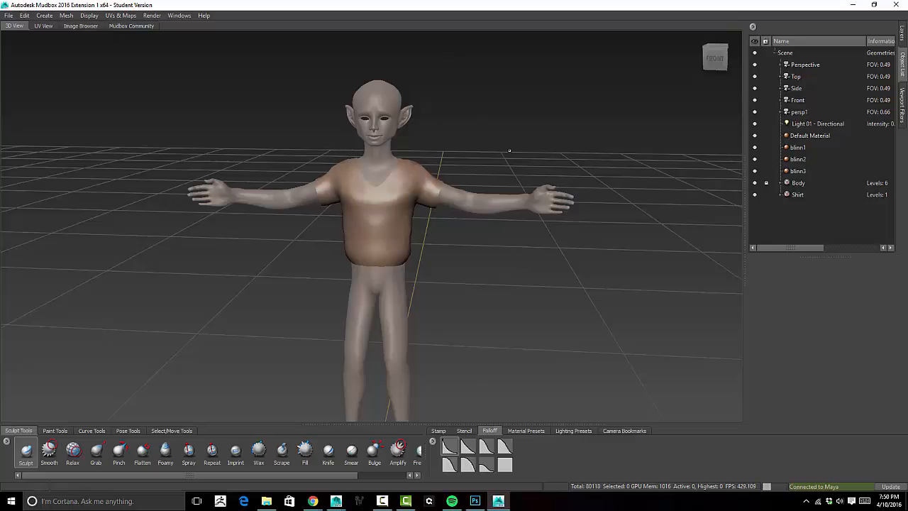
Subdivide the Shirt twice, to level 2, and check its surface from the front
alt+drag(509, 151, 499, 141)
key(shift+d)
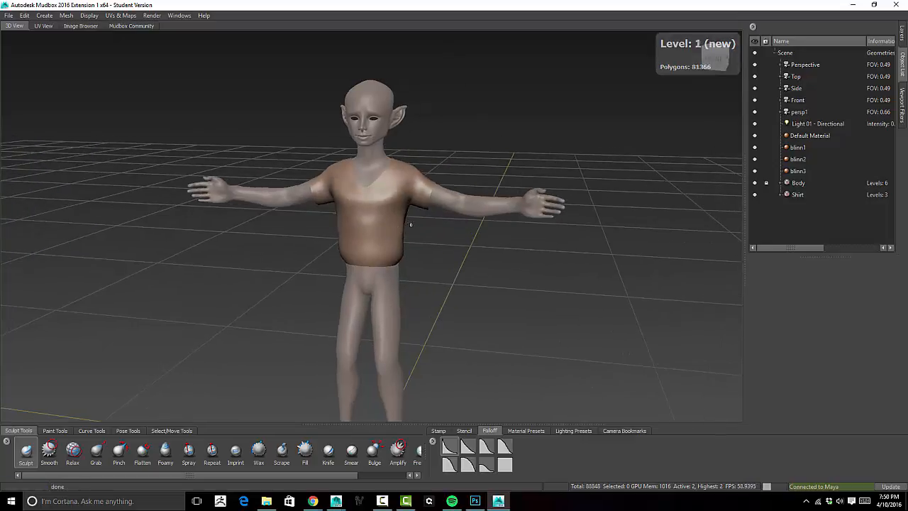
key(shift+d)
alt+drag(378, 219, 468, 246)
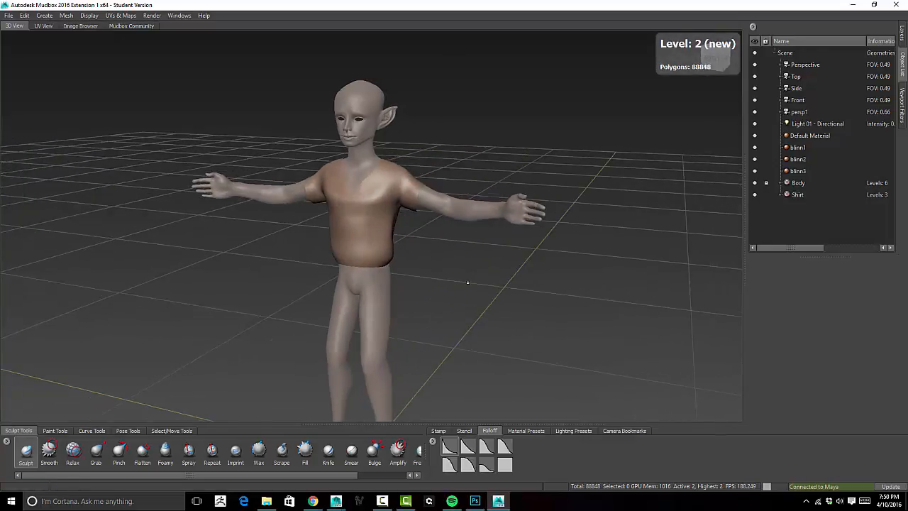
alt+drag(467, 283, 442, 259)
alt+right_drag(459, 263, 487, 304)
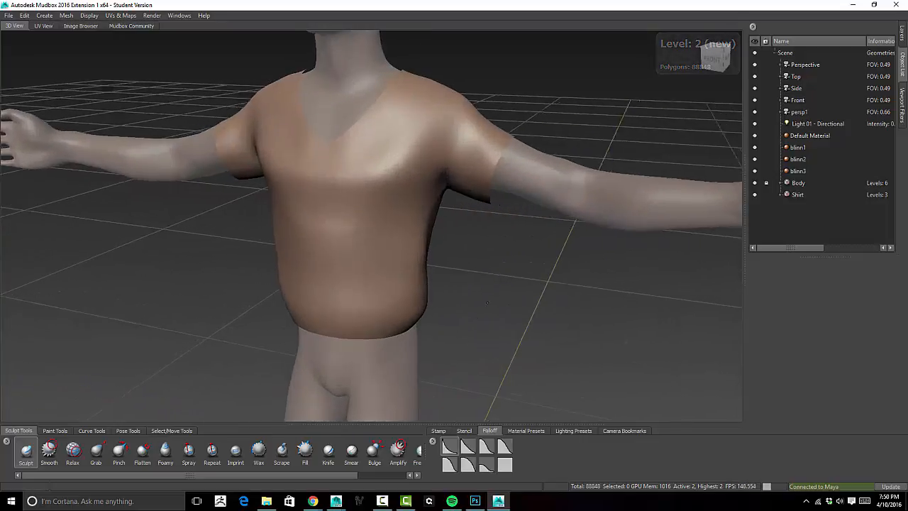
alt+drag(488, 304, 451, 140)
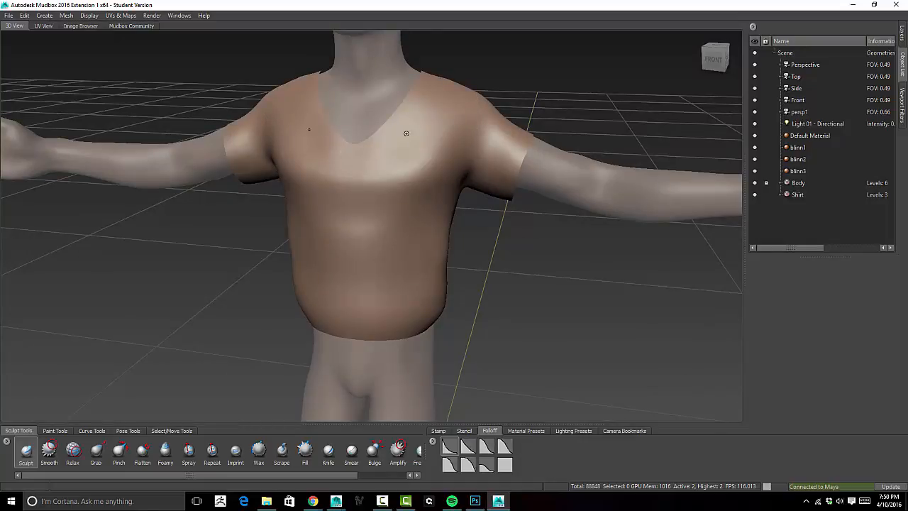
Try a Sculpt brush stroke from the V of the shirt's neckline toward the shoulder, and undo it
alt+drag(519, 249, 371, 189)
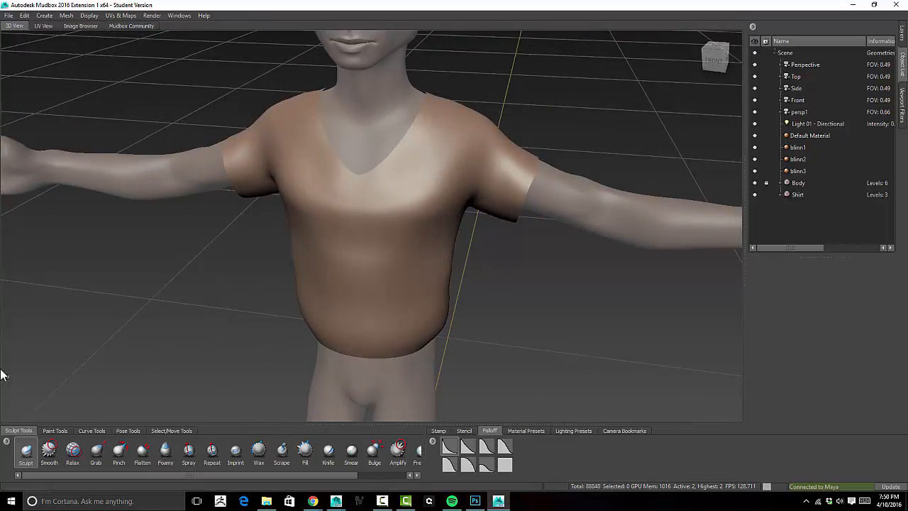
click(26, 452)
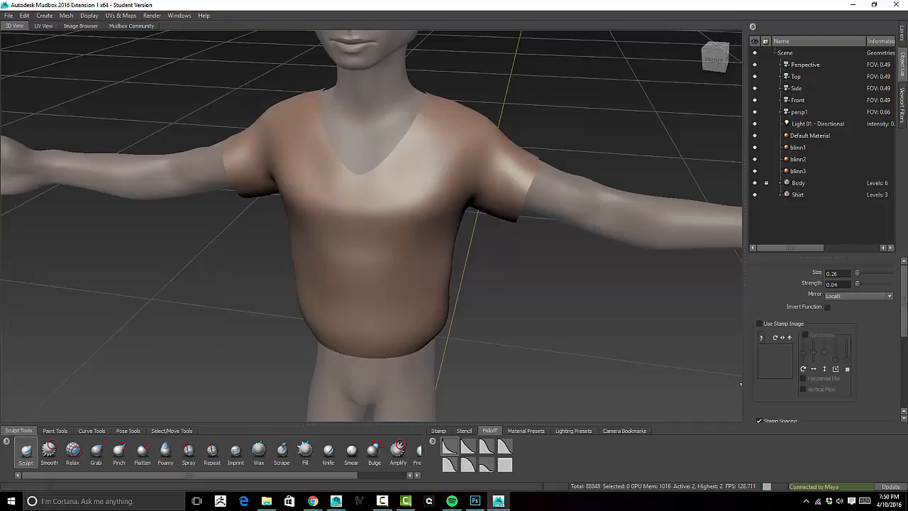
scroll(766, 332, down, 5)
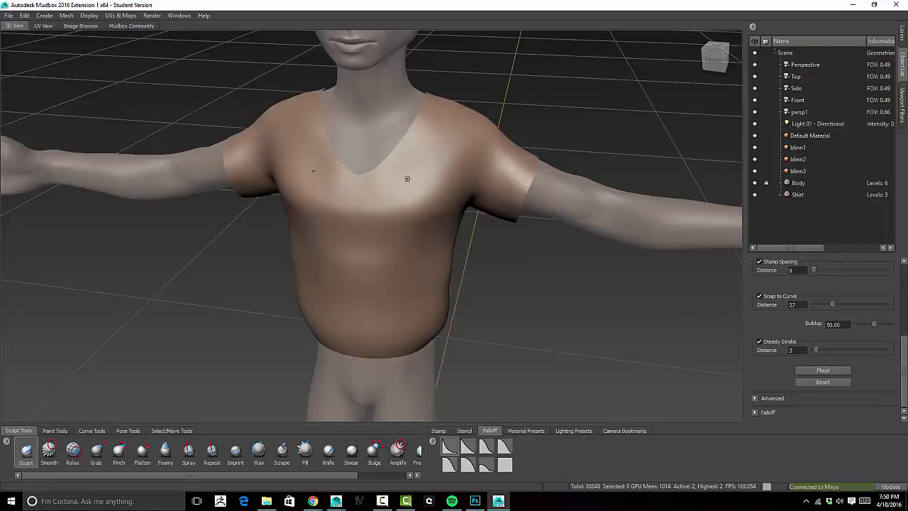
drag(358, 192, 407, 146)
key(ctrl+z)
Subdivide the Shirt twice more, to level 4, and test a Sculpt stroke along the neckline
key(shift+d)
key(shift+d)
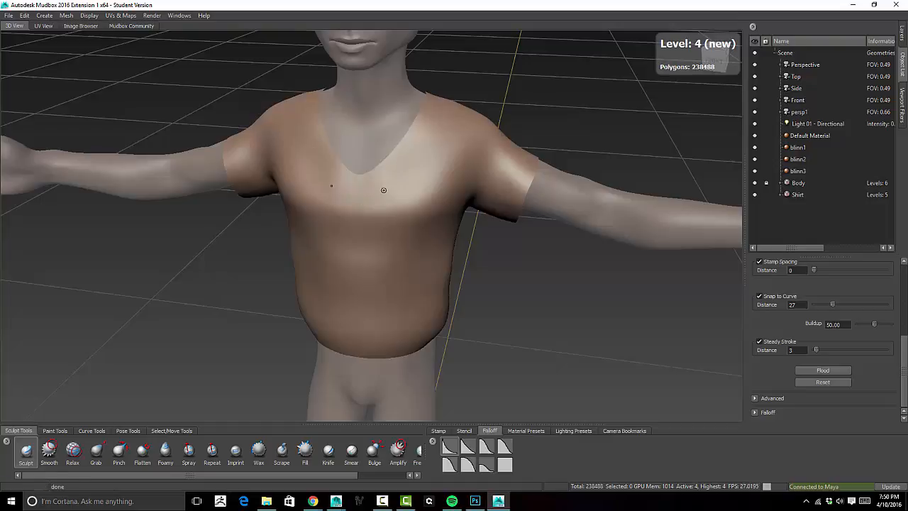
drag(356, 193, 430, 118)
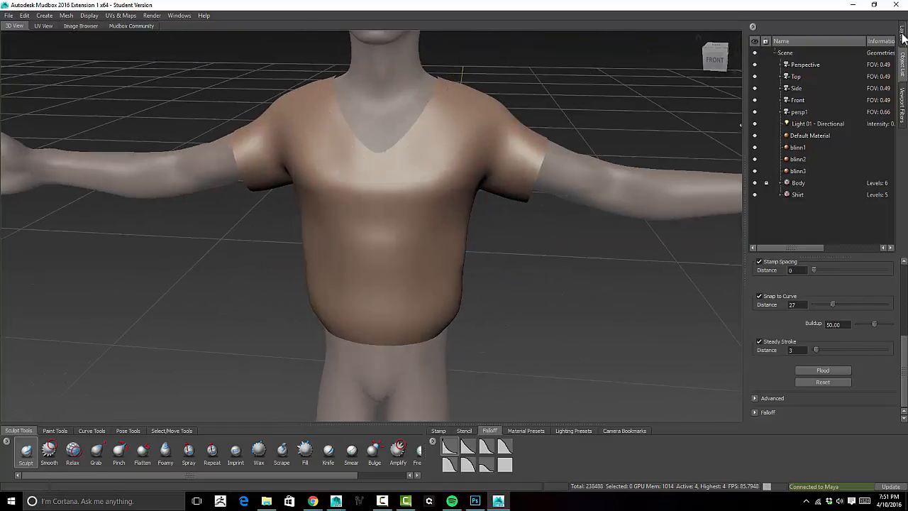
Add a new sculpt layer to the Shirt and sculpt a seam line parallel to the neckline, around front and back
click(902, 37)
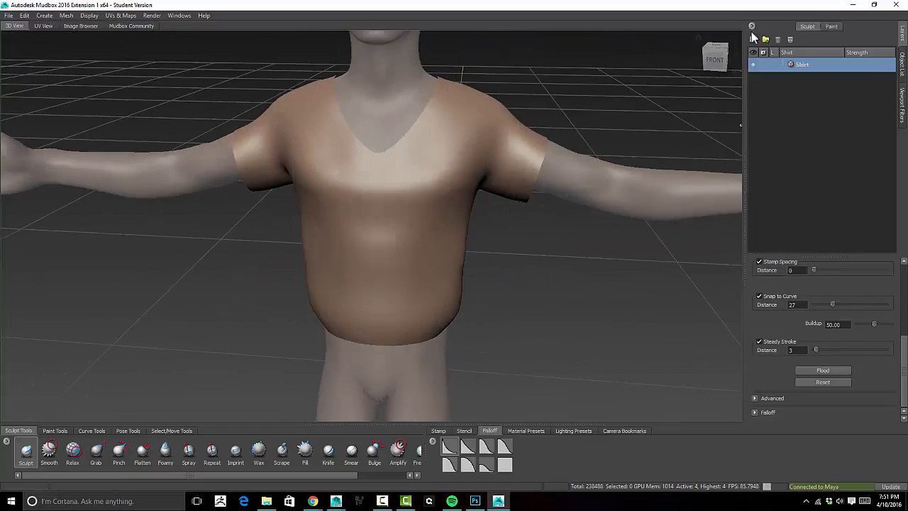
click(752, 39)
alt+drag(458, 186, 438, 196)
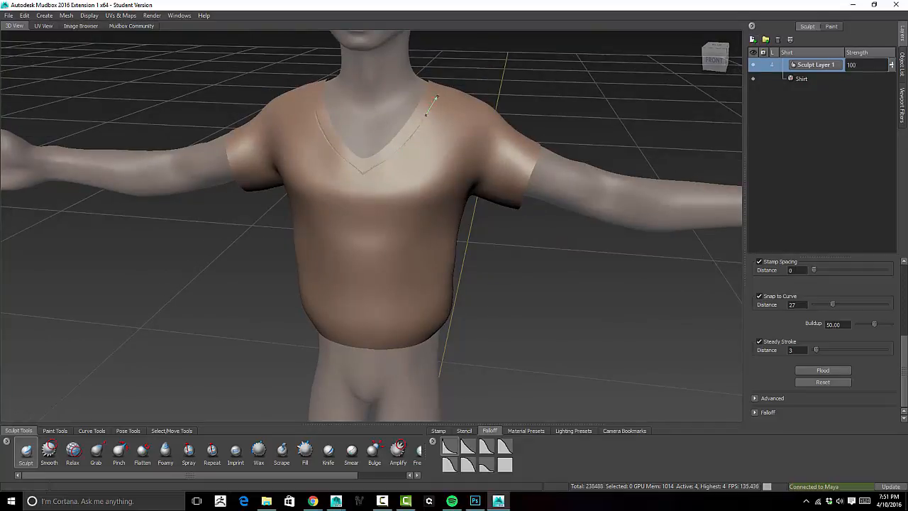
mouse_move(437, 96)
alt+mouse_down()
mouse_move(387, 127)
mouse_move(213, 168)
mouse_move(266, 172)
alt+mouse_up()
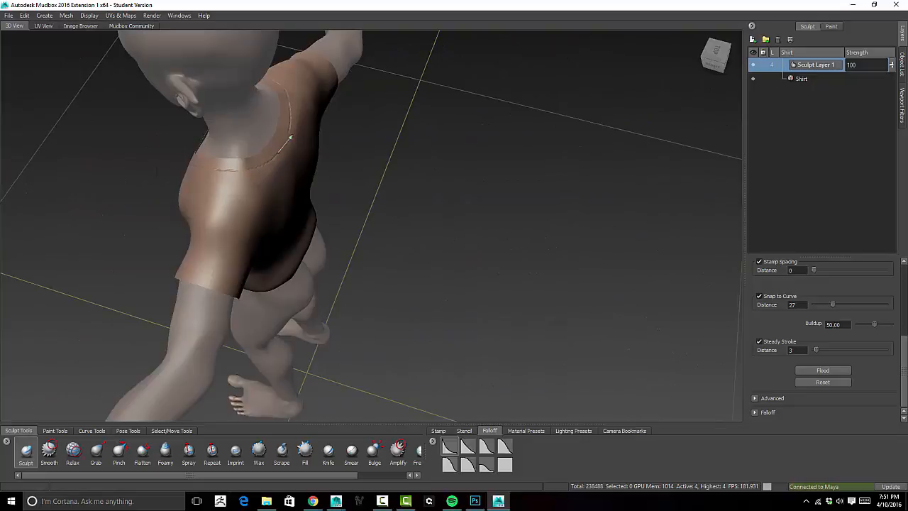
alt+drag(290, 137, 262, 129)
key(shift)
drag(306, 69, 305, 100)
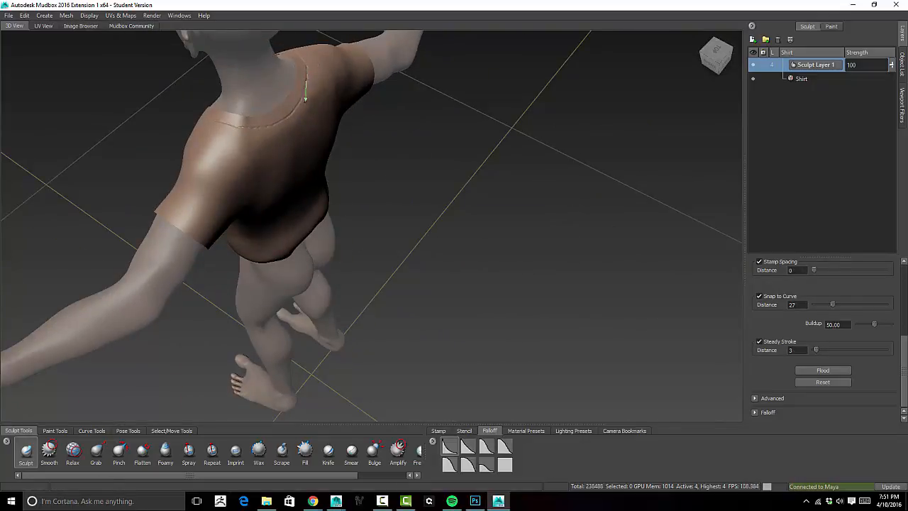
key(shift)
Sculpt mirrored seam lines around the armholes where the sleeves join the shirt
mouse_move(277, 129)
alt+mouse_down()
mouse_move(397, 107)
mouse_move(435, 90)
mouse_move(418, 129)
alt+mouse_up()
drag(423, 184, 423, 186)
mouse_move(423, 186)
alt+mouse_down()
mouse_move(340, 170)
mouse_move(300, 208)
mouse_move(280, 170)
mouse_move(243, 141)
mouse_move(248, 174)
mouse_move(213, 165)
mouse_move(237, 155)
alt+mouse_up()
key(shift)
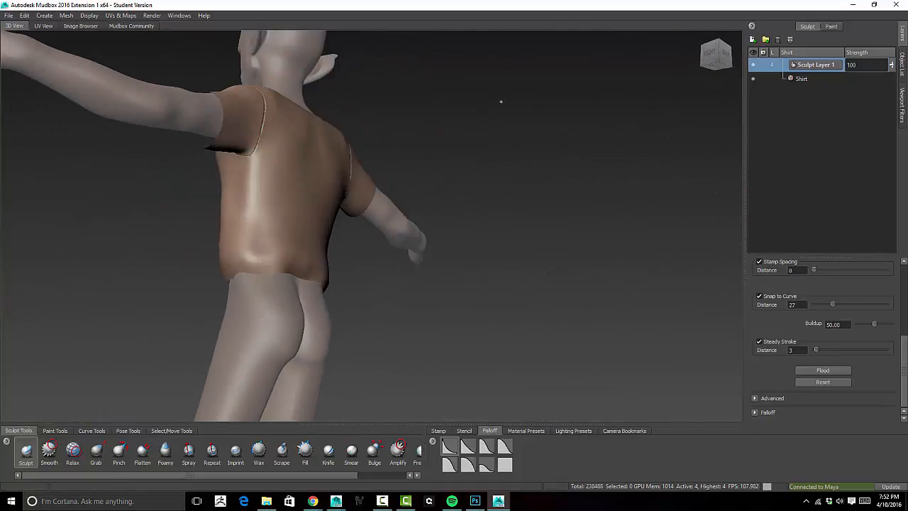
Sculpt seams across the shoulder from collar to sleeve and down the shirt's side from armpit to hem, smoothing the shoulder seam
alt+drag(501, 101, 276, 284)
shift+drag(256, 235, 255, 237)
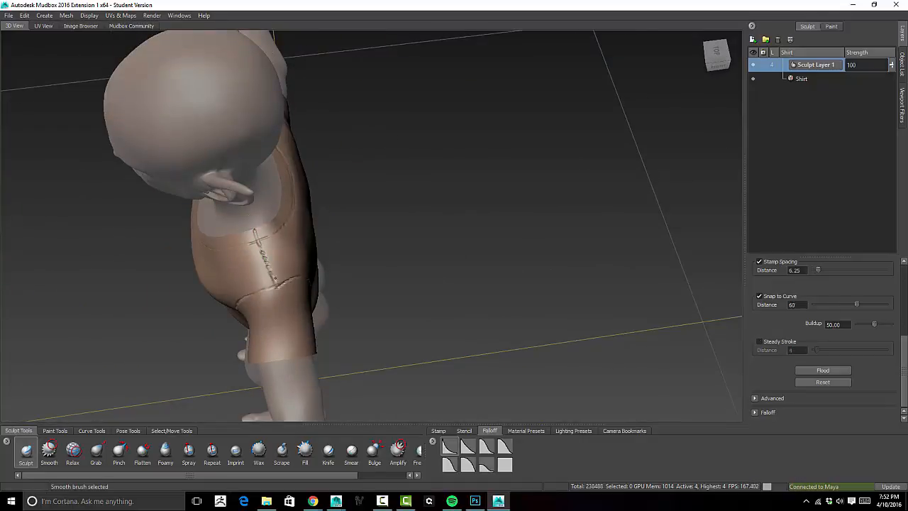
mouse_move(274, 279)
alt+mouse_down()
mouse_move(298, 234)
mouse_move(324, 108)
mouse_move(303, 213)
mouse_move(305, 193)
alt+mouse_up()
alt+drag(305, 193, 273, 241)
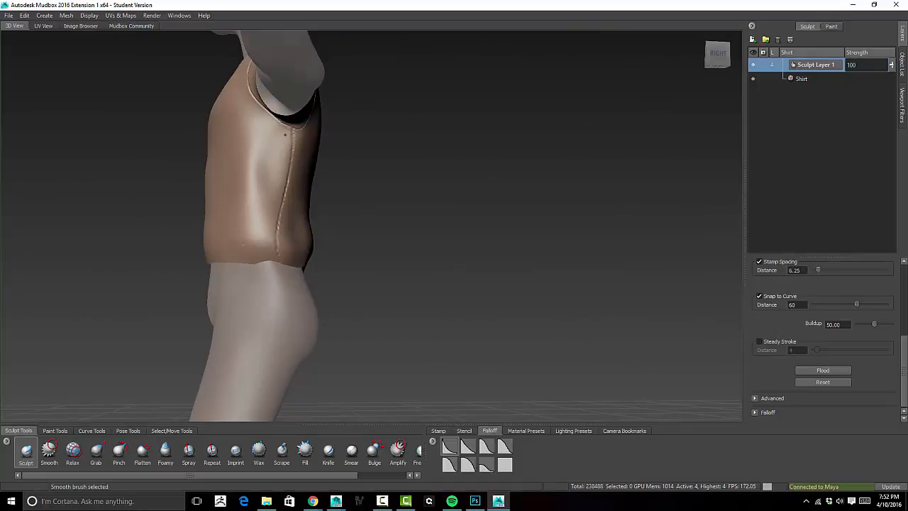
mouse_move(285, 134)
alt+mouse_down()
mouse_move(426, 149)
mouse_move(542, 188)
mouse_move(410, 119)
alt+mouse_up()
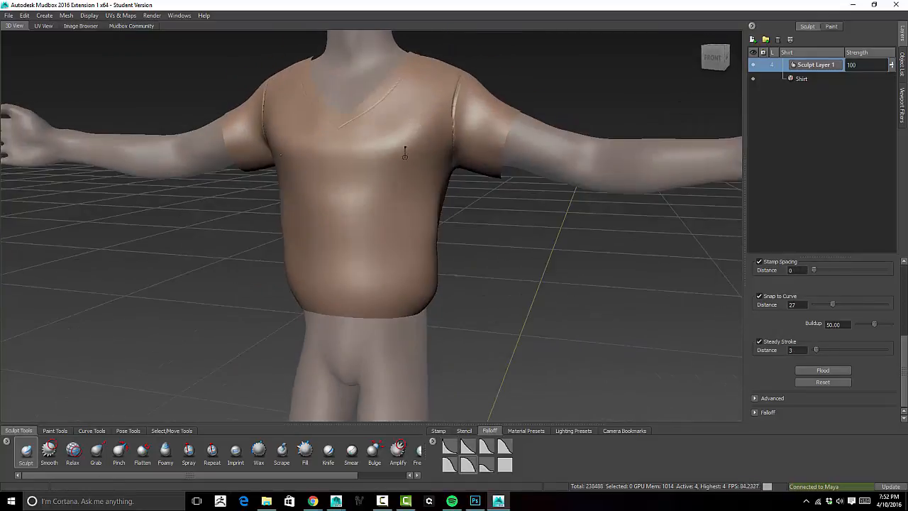
Turn mirroring off and sculpt diagonal cloth folds across the shirt's belly, hem and chest, smoothing the strokes
scroll(904, 354, up, 3)
click(851, 296)
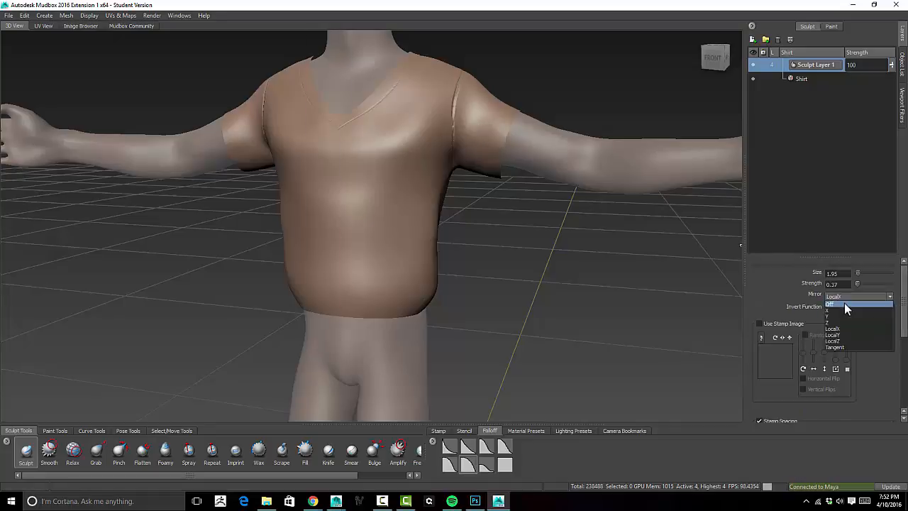
click(845, 303)
mouse_move(540, 213)
alt+mouse_down()
mouse_move(406, 146)
mouse_move(337, 270)
mouse_move(401, 283)
alt+mouse_up()
alt+drag(476, 256, 397, 234)
drag(355, 244, 468, 190)
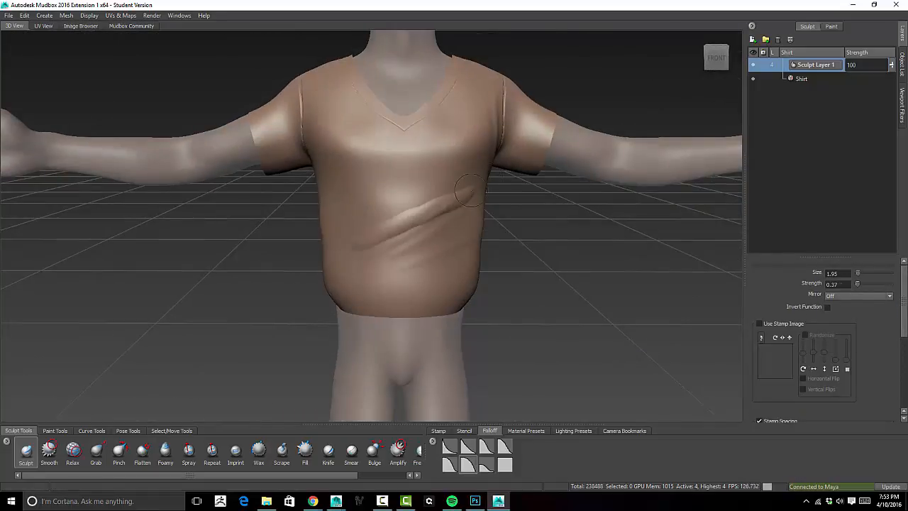
key(shift)
mouse_move(348, 264)
mouse_down()
mouse_move(472, 209)
mouse_move(383, 263)
mouse_move(383, 252)
mouse_move(525, 257)
mouse_move(433, 256)
mouse_up()
key(super)
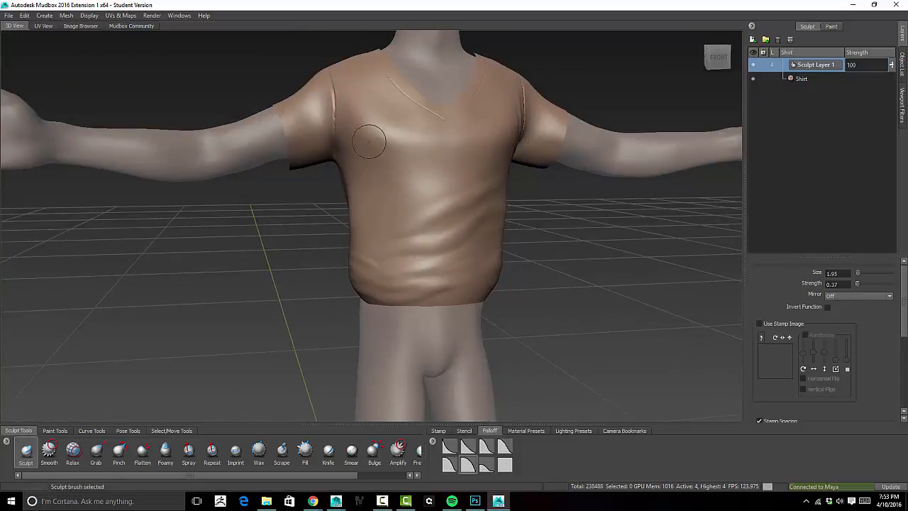
mouse_move(352, 78)
mouse_down()
mouse_move(354, 181)
mouse_move(349, 154)
mouse_move(424, 161)
mouse_move(441, 133)
mouse_move(341, 122)
mouse_up()
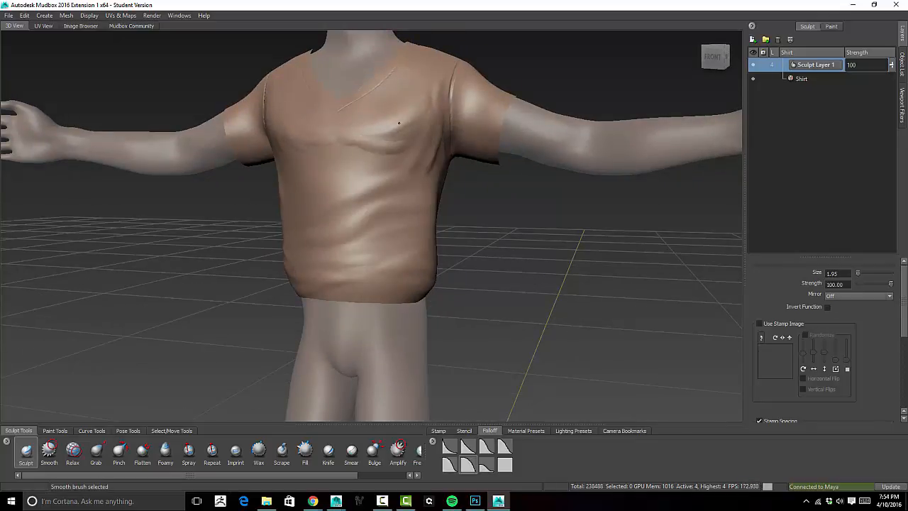
Sculpt curved horizontal folds over the lower and upper back of the shirt and soften them with smoothing
mouse_move(399, 123)
alt+mouse_down()
mouse_move(316, 159)
mouse_move(376, 185)
mouse_move(568, 192)
alt+mouse_up()
mouse_move(383, 225)
mouse_down()
mouse_move(312, 225)
mouse_move(345, 203)
mouse_move(302, 179)
mouse_up()
key(shift)
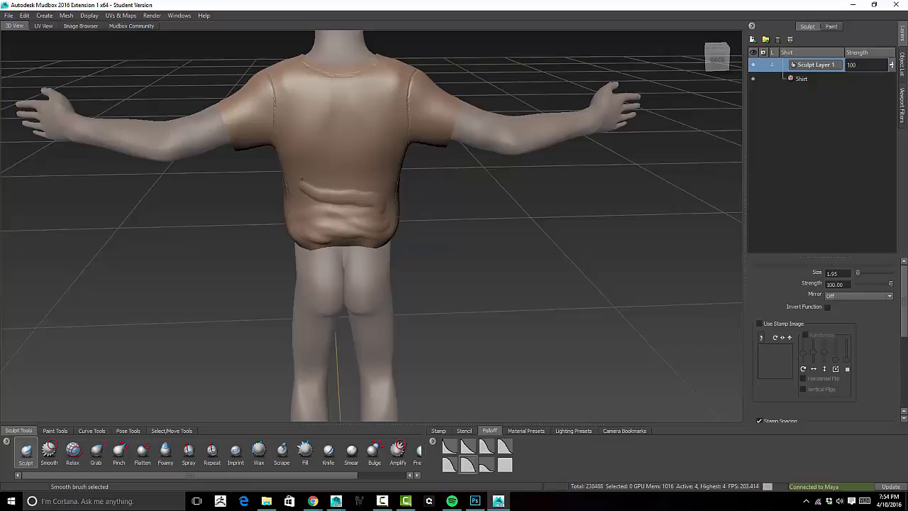
alt+drag(350, 159, 305, 138)
mouse_move(421, 167)
mouse_down()
mouse_move(428, 101)
mouse_move(428, 121)
mouse_move(454, 138)
mouse_up()
drag(292, 144, 299, 99)
drag(319, 192, 395, 183)
drag(342, 171, 400, 144)
drag(302, 121, 355, 147)
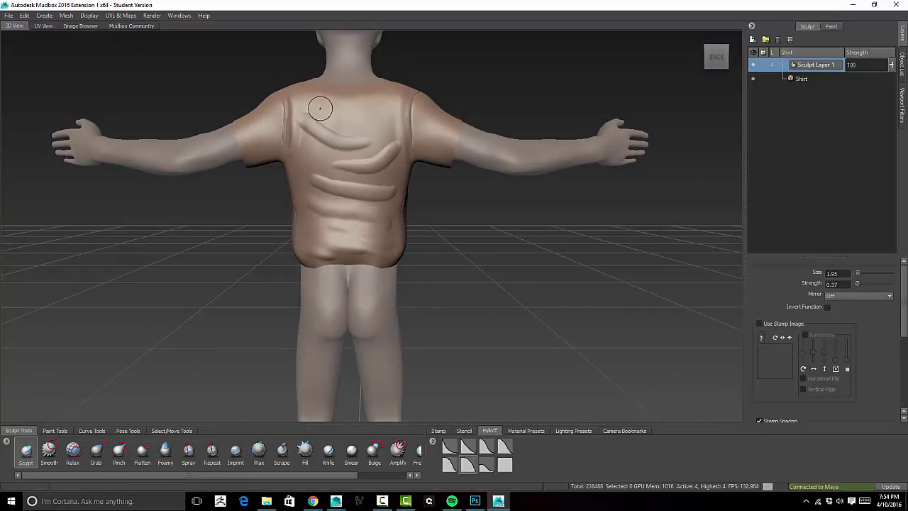
mouse_move(318, 106)
mouse_down()
mouse_move(390, 119)
mouse_move(312, 139)
mouse_move(329, 167)
mouse_up()
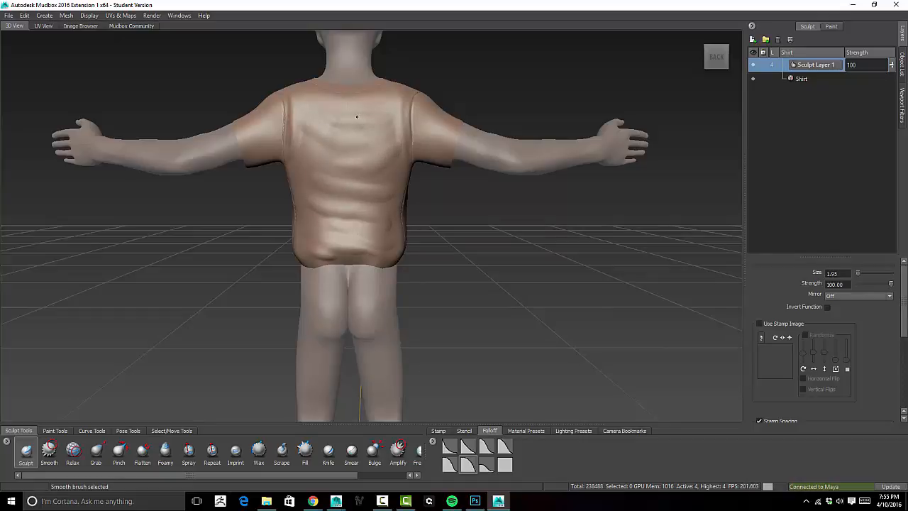
Sculpt and smooth short wrinkles on the backs and undersides of both sleeves
alt+drag(356, 117, 500, 240)
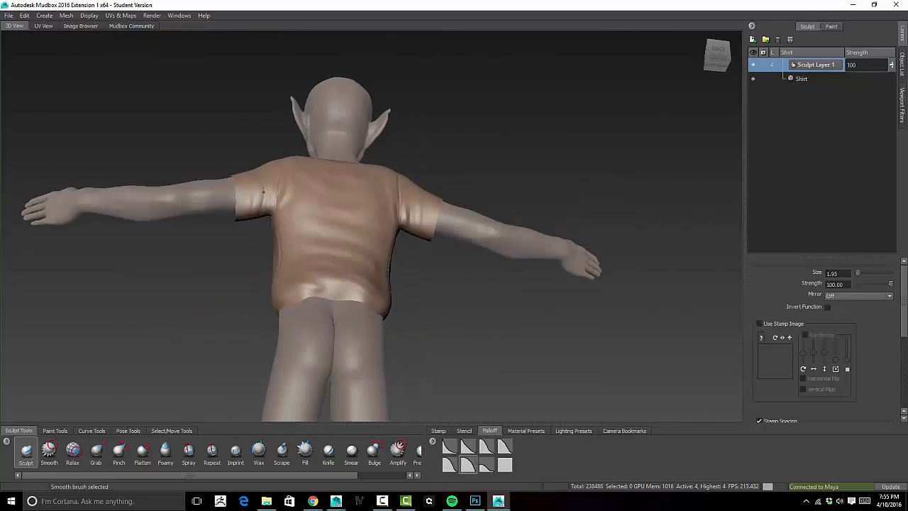
alt+drag(264, 193, 438, 327)
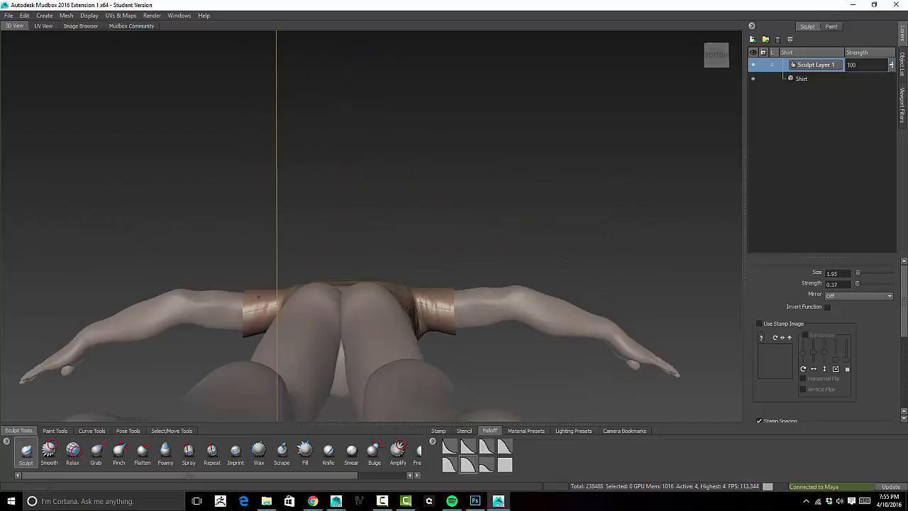
alt+drag(258, 296, 428, 286)
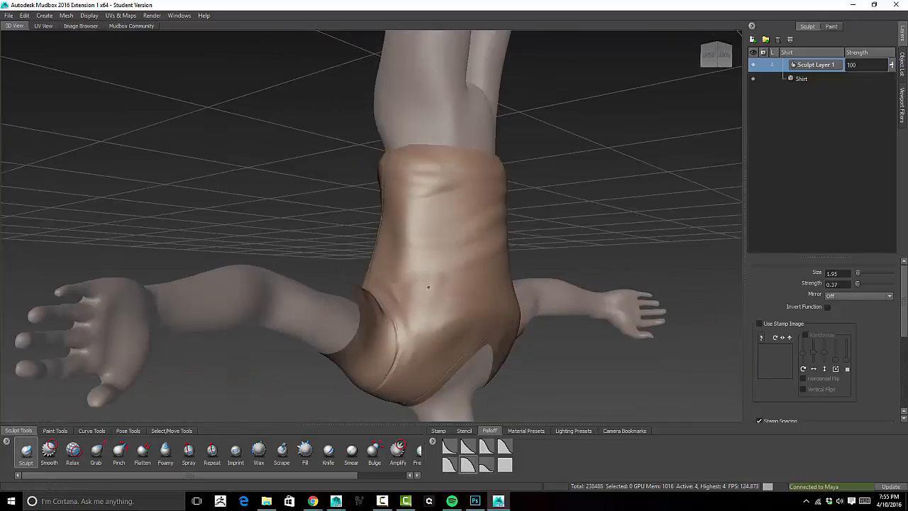
Sculpt folds radiating from the armpit onto the chest and side of the shirt, smoothing between strokes
drag(406, 326, 419, 247)
mouse_move(418, 248)
shift+mouse_down()
mouse_move(407, 273)
mouse_move(418, 309)
shift+mouse_up()
mouse_move(423, 358)
mouse_down()
mouse_move(423, 314)
mouse_move(408, 297)
mouse_up()
drag(402, 325, 388, 293)
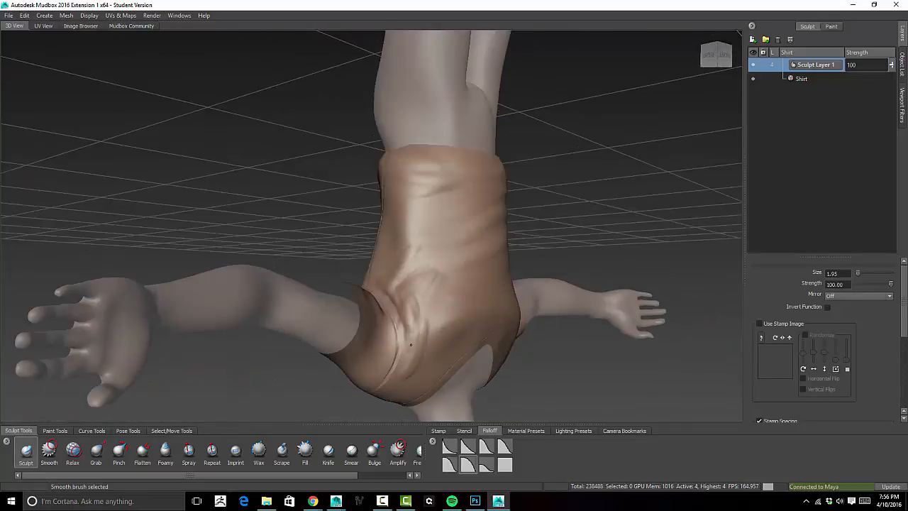
mouse_move(410, 345)
alt+mouse_down()
mouse_move(356, 306)
mouse_move(342, 217)
mouse_move(307, 239)
alt+mouse_up()
mouse_move(428, 194)
alt+mouse_down()
mouse_move(446, 139)
mouse_move(396, 166)
alt+mouse_up()
scroll(370, 166, down, 5)
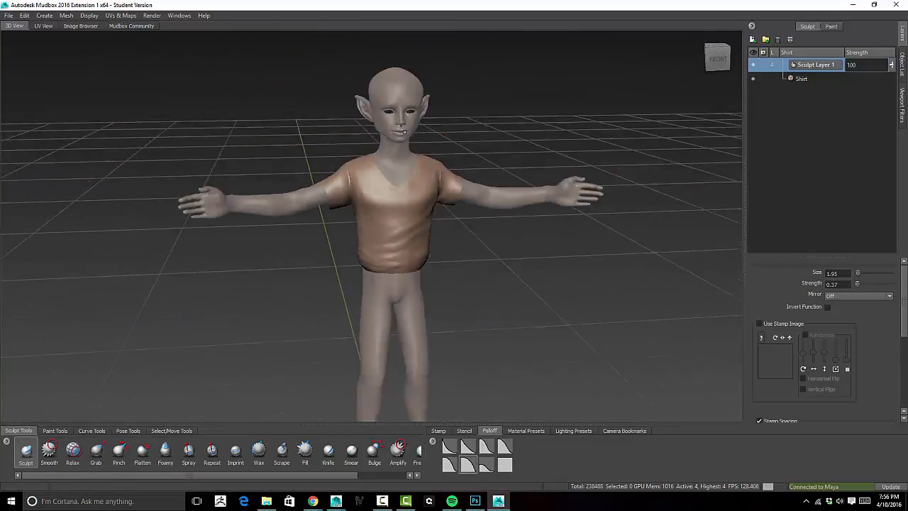
Sculpt folds along the sides of the shirt toward the hem and adjust the brush size
alt+drag(483, 240, 395, 243)
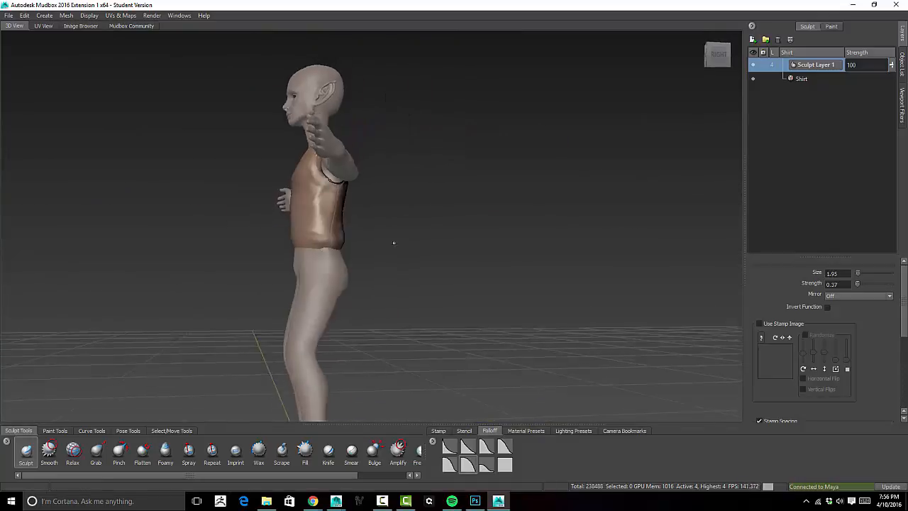
scroll(395, 244, up, 5)
mouse_move(159, 260)
mouse_down()
mouse_move(214, 266)
mouse_move(171, 270)
mouse_move(396, 254)
mouse_move(426, 241)
mouse_move(532, 305)
mouse_move(495, 309)
mouse_move(534, 290)
mouse_move(516, 285)
mouse_up()
mouse_move(541, 313)
alt+mouse_down()
mouse_move(315, 264)
mouse_move(320, 219)
mouse_move(339, 237)
mouse_move(398, 251)
mouse_move(240, 283)
alt+mouse_up()
mouse_move(428, 272)
alt+mouse_down()
mouse_move(213, 300)
mouse_move(226, 296)
mouse_move(213, 280)
mouse_move(231, 278)
mouse_move(206, 274)
mouse_move(462, 269)
mouse_move(410, 270)
mouse_move(240, 421)
alt+mouse_up()
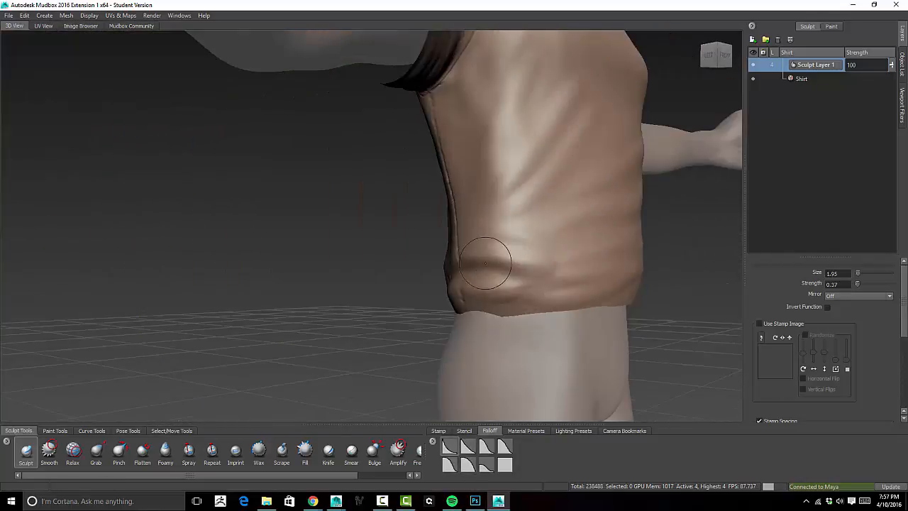
drag(485, 264, 486, 249)
key(b)
alt+drag(525, 277, 269, 323)
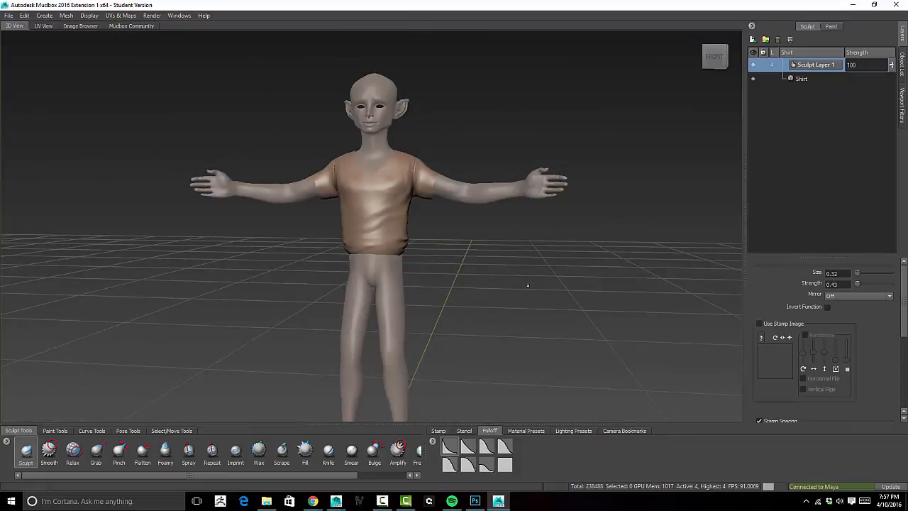
Save the scene as Elf_Character in the Mudbox file format in the Elf_Project folder
click(9, 14)
click(75, 53)
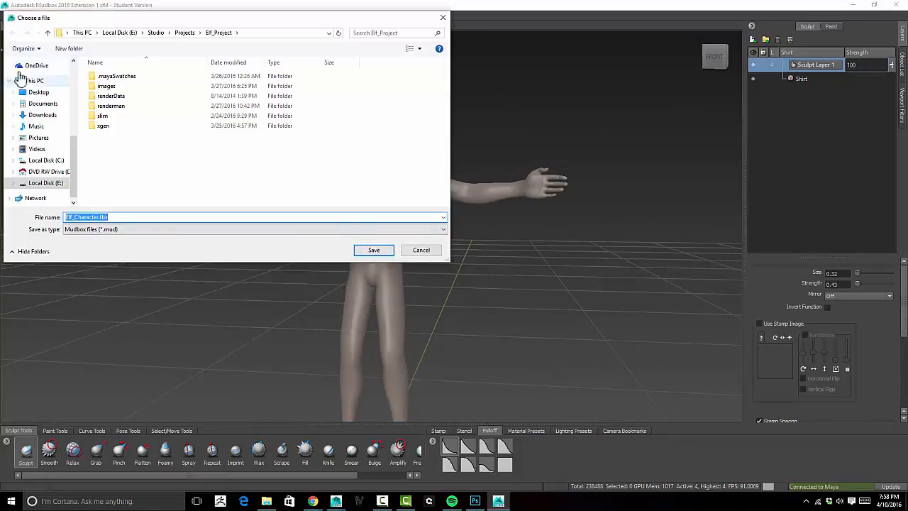
click(117, 217)
key(BackSpace)
key(BackSpace)
key(BackSpace)
key(BackSpace)
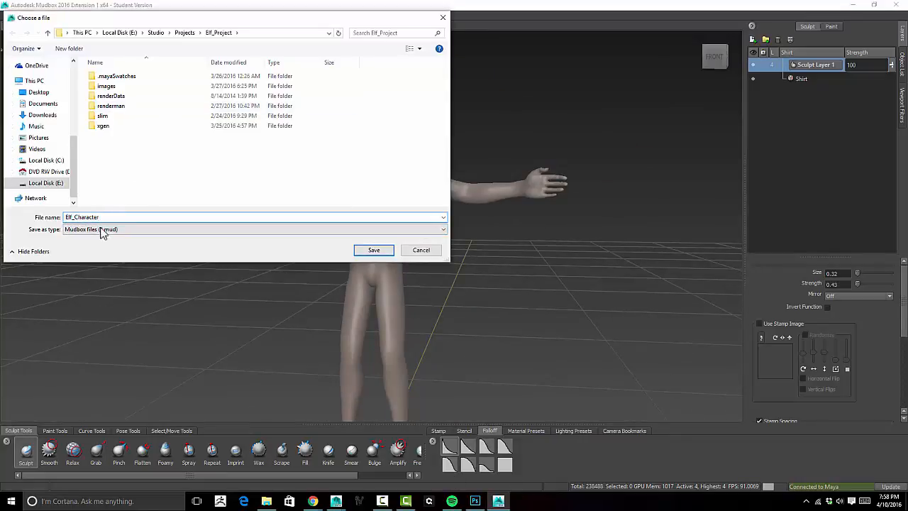
key(Return)
Switch to Maya and send the selected Pants mesh to the current Mudbox scene
alt+right_drag(445, 230, 493, 346)
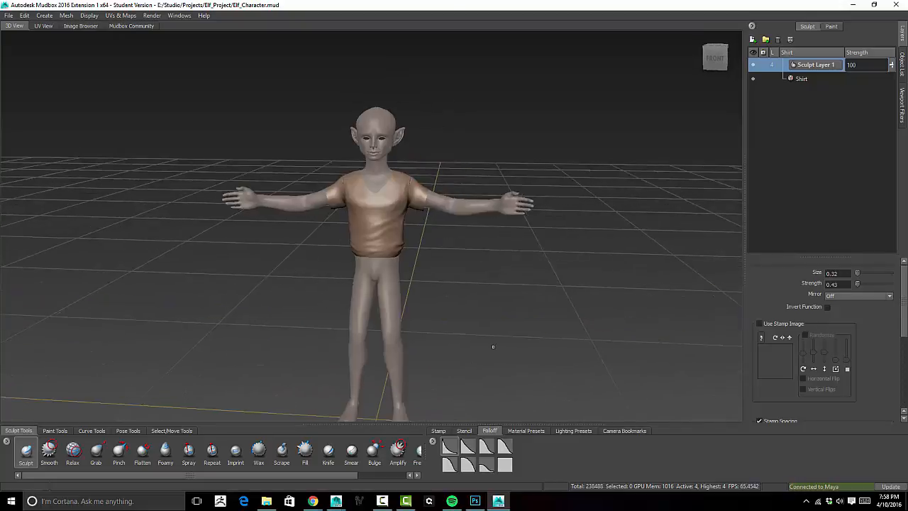
alt+middle_drag(492, 346, 501, 277)
click(336, 502)
click(459, 280)
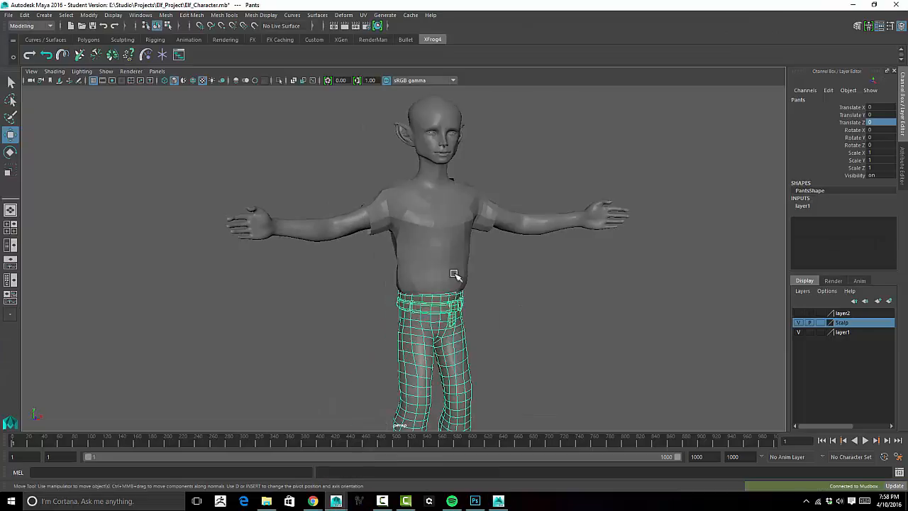
click(8, 15)
mouse_move(43, 129)
click(159, 149)
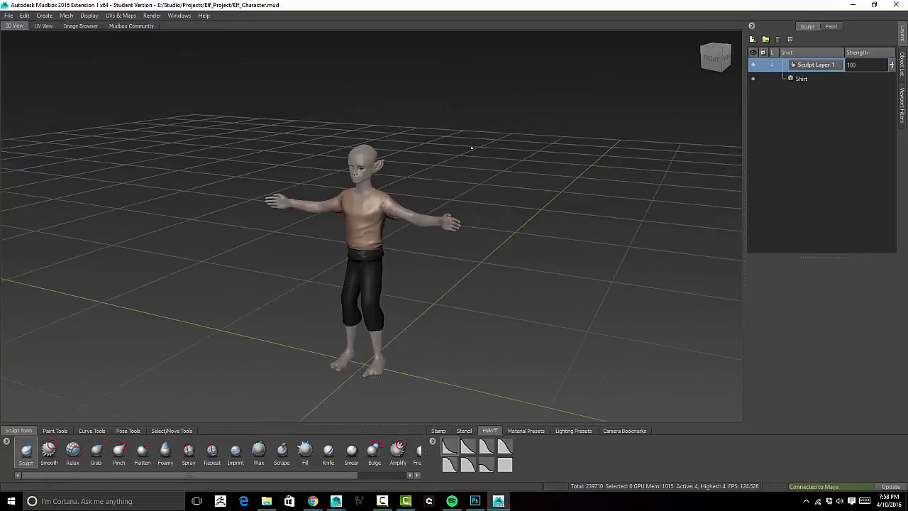
Lock the Shirt in the object list and assign the Default Material to the Pants
click(903, 62)
scroll(815, 186, down, 1)
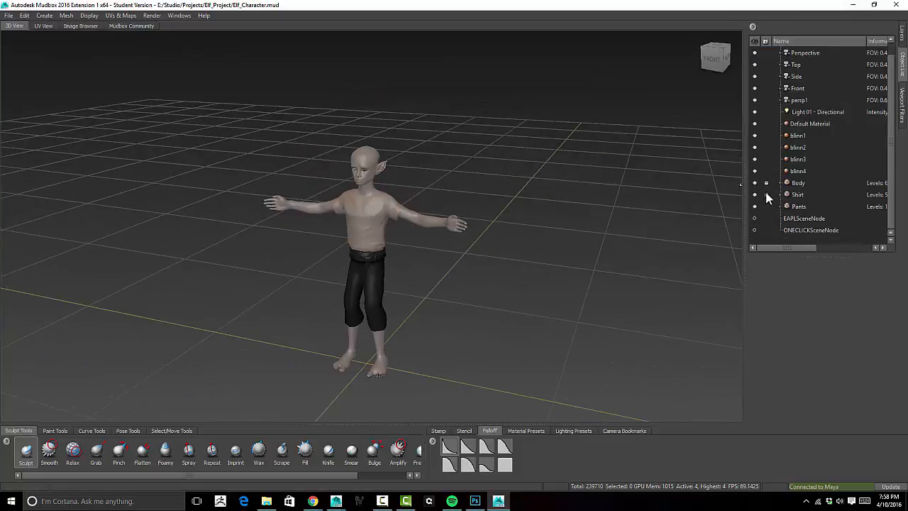
click(773, 207)
right_click(357, 264)
mouse_move(382, 371)
click(435, 369)
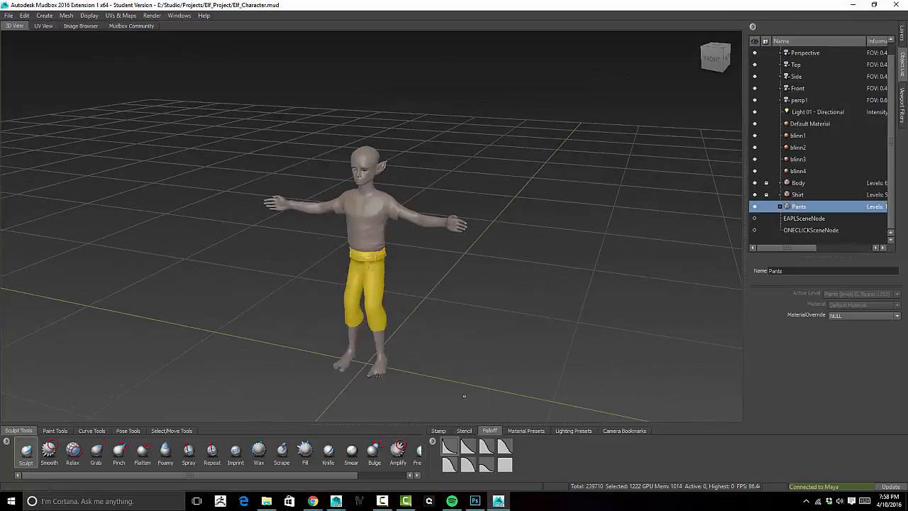
Subdivide the Pants three times to level 3 and add a new sculpt layer to them
alt+drag(454, 291, 485, 283)
key(f)
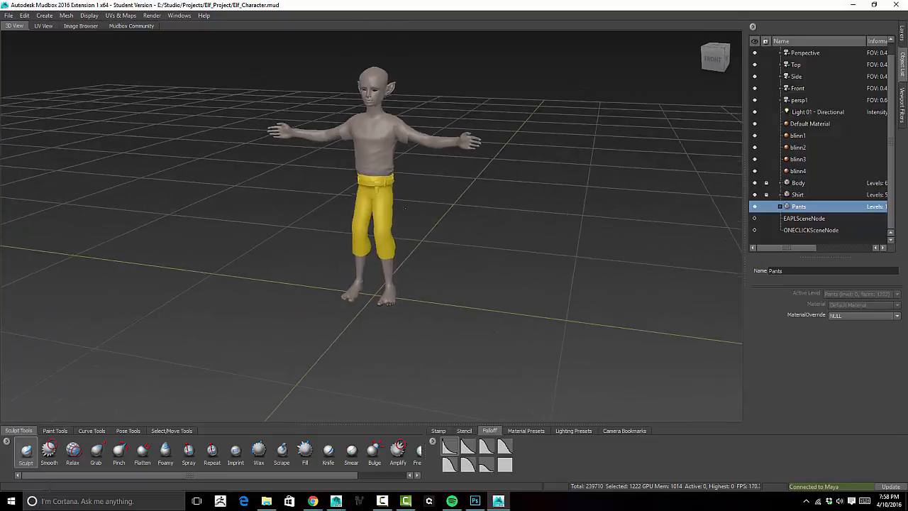
key(shift+d)
key(shift+d)
key(shift+d)
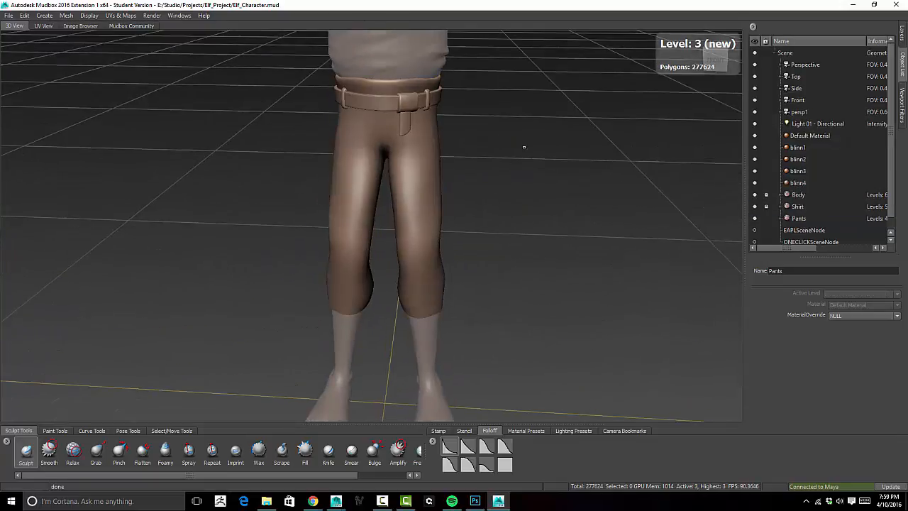
click(902, 105)
click(903, 33)
click(753, 40)
Sculpt diagonal folds from the crotch toward both hips on the front of the pants and smooth them
mouse_move(462, 134)
alt+mouse_down()
mouse_move(473, 134)
mouse_move(454, 117)
alt+mouse_up()
alt+right_drag(454, 117, 558, 120)
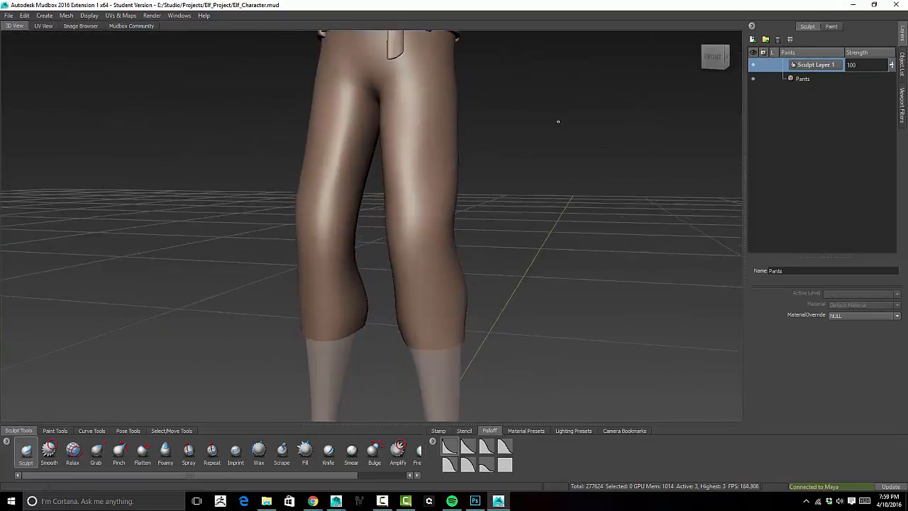
alt+drag(558, 120, 525, 131)
click(97, 453)
mouse_move(397, 333)
alt+mouse_down()
mouse_move(418, 337)
mouse_move(429, 355)
mouse_move(448, 347)
alt+mouse_up()
mouse_move(448, 312)
alt+mouse_down()
mouse_move(521, 337)
mouse_move(522, 319)
alt+mouse_up()
click(27, 453)
mouse_move(497, 181)
alt+right_down()
mouse_move(597, 183)
mouse_move(387, 176)
alt+right_up()
mouse_move(371, 186)
mouse_down()
mouse_move(338, 161)
mouse_move(361, 135)
mouse_move(332, 157)
mouse_up()
mouse_move(470, 173)
mouse_down()
mouse_move(435, 203)
mouse_move(397, 177)
mouse_move(443, 202)
mouse_up()
shift+drag(447, 186, 412, 203)
mouse_move(335, 199)
shift+mouse_down()
mouse_move(312, 169)
mouse_move(323, 199)
shift+mouse_up()
Sculpt and smooth wrinkles along the front of the waistband above the belt
mouse_move(496, 178)
alt+mouse_down()
mouse_move(579, 172)
mouse_move(476, 134)
alt+mouse_up()
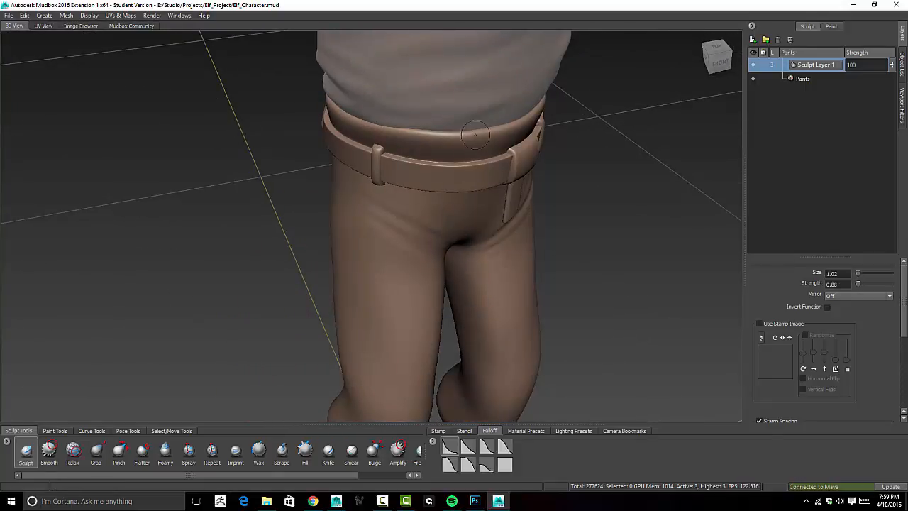
drag(359, 126, 339, 114)
mouse_move(405, 133)
shift+mouse_down()
mouse_move(449, 136)
mouse_move(361, 112)
shift+mouse_up()
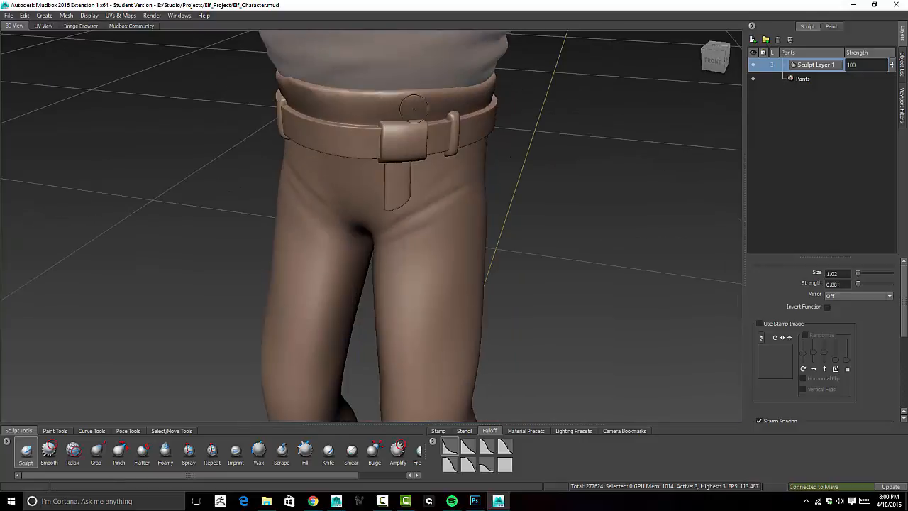
drag(484, 85, 399, 111)
drag(491, 85, 451, 111)
mouse_move(451, 111)
shift+mouse_down()
mouse_move(466, 101)
mouse_move(399, 107)
shift+mouse_up()
Continue the waistband wrinkles around the side and back of the pants, smoothing each stroke
alt+drag(482, 120, 314, 135)
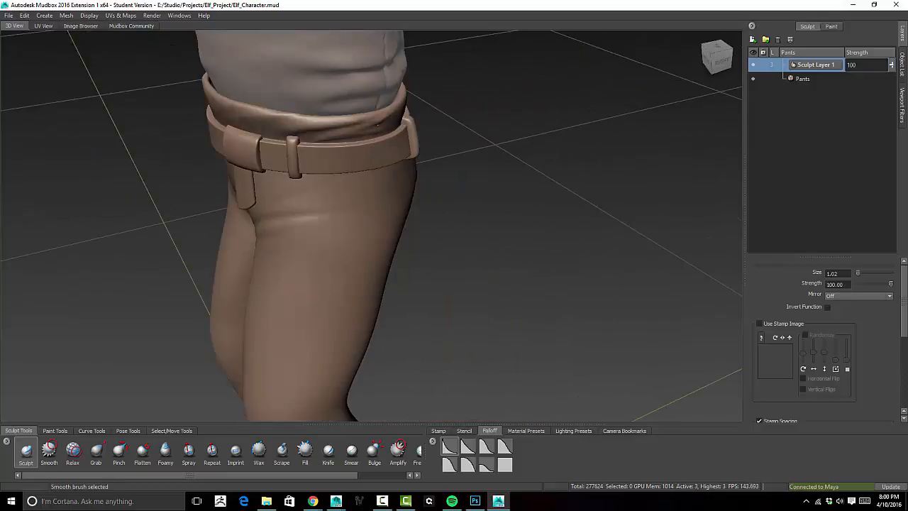
shift+drag(383, 120, 314, 130)
alt+drag(397, 135, 313, 120)
drag(355, 79, 268, 103)
drag(366, 54, 282, 89)
shift+drag(343, 69, 288, 95)
alt+drag(397, 128, 312, 114)
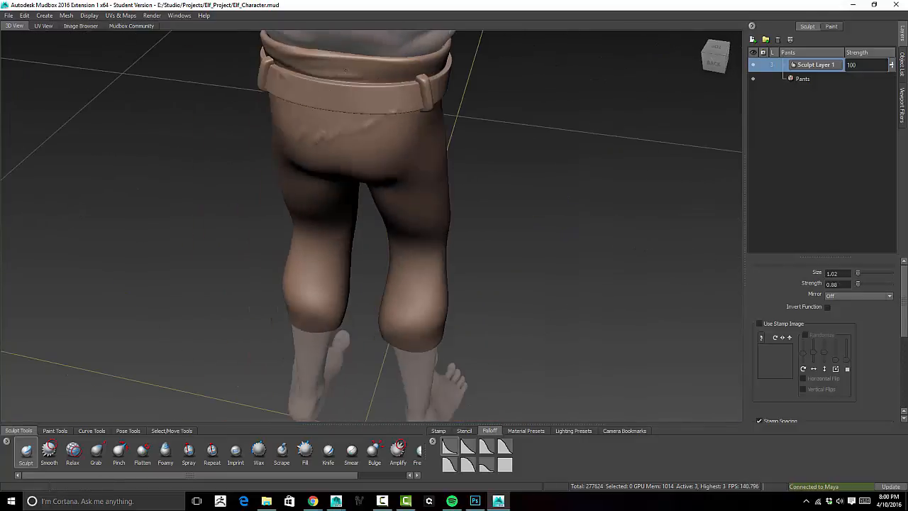
drag(424, 71, 348, 63)
shift+drag(423, 74, 357, 63)
mouse_move(525, 71)
alt+mouse_down()
mouse_move(457, 50)
mouse_move(445, 63)
alt+mouse_up()
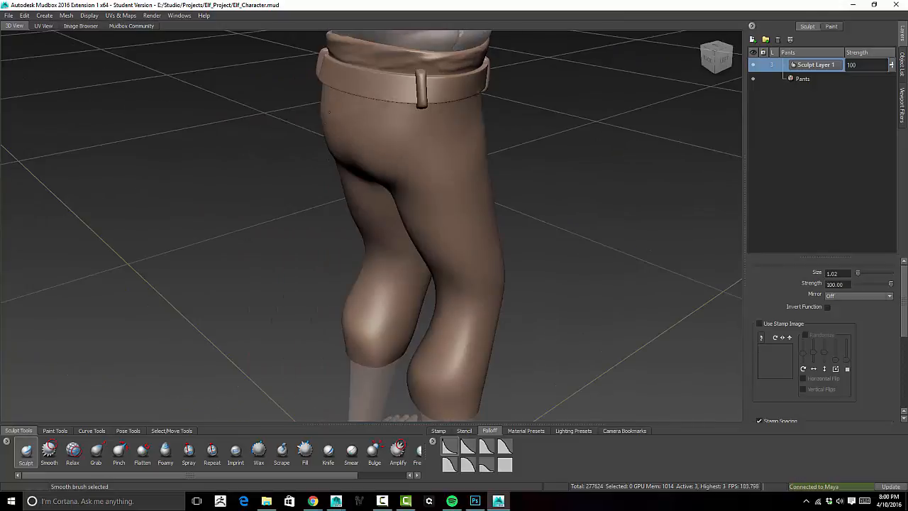
Sculpt and smooth vertical folds on the belt's front knot and its hanging end
mouse_move(567, 135)
alt+mouse_down()
mouse_move(446, 128)
mouse_move(411, 106)
mouse_move(406, 89)
mouse_move(429, 92)
alt+mouse_up()
alt+drag(428, 92, 380, 119)
drag(376, 115, 389, 140)
mouse_move(369, 135)
shift+mouse_down()
mouse_move(389, 113)
mouse_move(369, 145)
shift+mouse_up()
drag(384, 110, 378, 141)
mouse_move(377, 142)
alt+mouse_down()
mouse_move(394, 133)
mouse_move(382, 183)
alt+mouse_up()
shift+drag(382, 183, 390, 150)
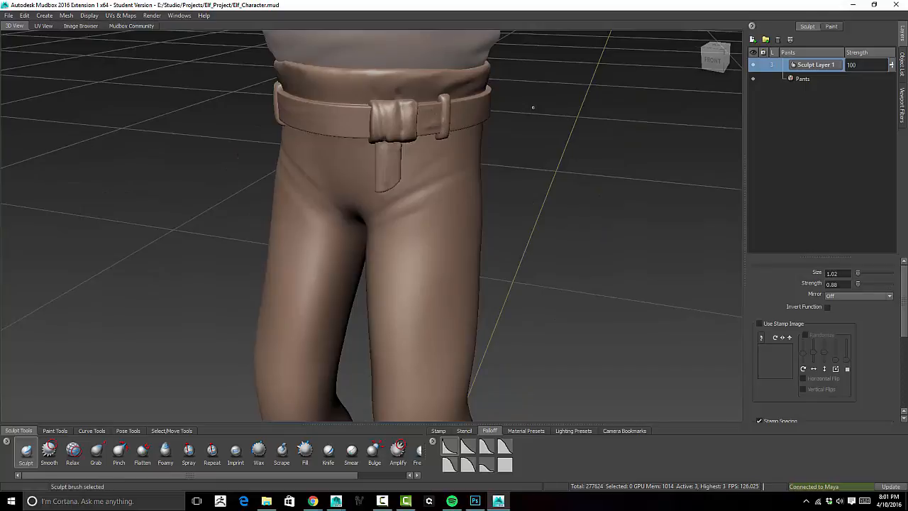
Sculpt and smooth wrinkles on the belt around the side and back of the pants
alt+drag(533, 107, 365, 80)
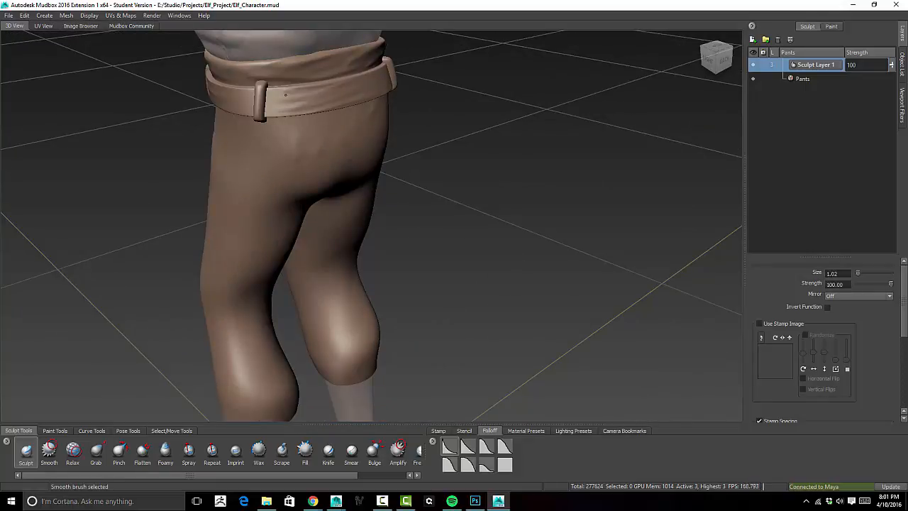
alt+drag(285, 95, 170, 93)
mouse_move(430, 81)
mouse_down()
mouse_move(463, 81)
mouse_move(437, 90)
mouse_up()
Subdivide the Pants once more, to level 4, and add a second sculpt layer
alt+drag(319, 241, 389, 201)
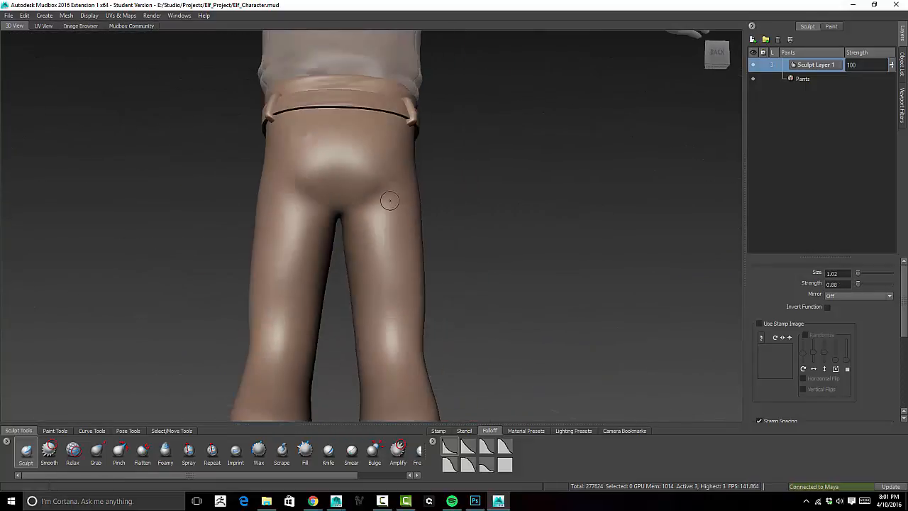
key(shift+d)
click(281, 165)
click(753, 40)
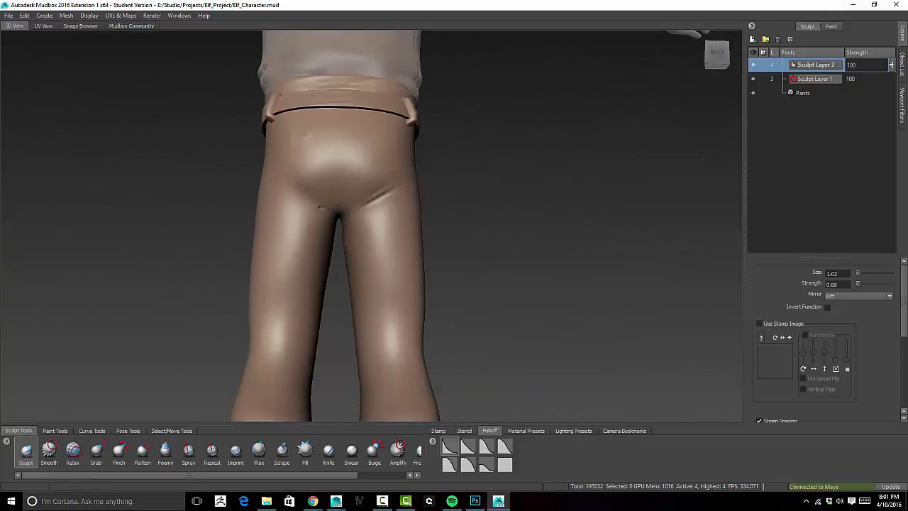
Sculpt diagonal folds across the seat and hip at the back of the pants
mouse_move(278, 181)
mouse_down()
mouse_move(325, 206)
mouse_move(279, 185)
mouse_move(465, 122)
mouse_move(402, 148)
mouse_up()
drag(449, 131, 395, 170)
drag(451, 150, 397, 177)
drag(405, 128, 381, 150)
mouse_move(320, 119)
mouse_down()
mouse_move(355, 170)
mouse_move(378, 145)
mouse_move(319, 134)
mouse_up()
Sculpt diagonal folds radiating from the crotch toward the hip on the front and side of the pants
alt+drag(319, 135, 418, 138)
mouse_move(369, 156)
mouse_down()
mouse_move(413, 162)
mouse_move(332, 89)
mouse_up()
drag(334, 55, 365, 117)
mouse_move(421, 161)
alt+mouse_down()
mouse_move(376, 186)
mouse_move(380, 152)
alt+mouse_up()
drag(407, 80, 353, 89)
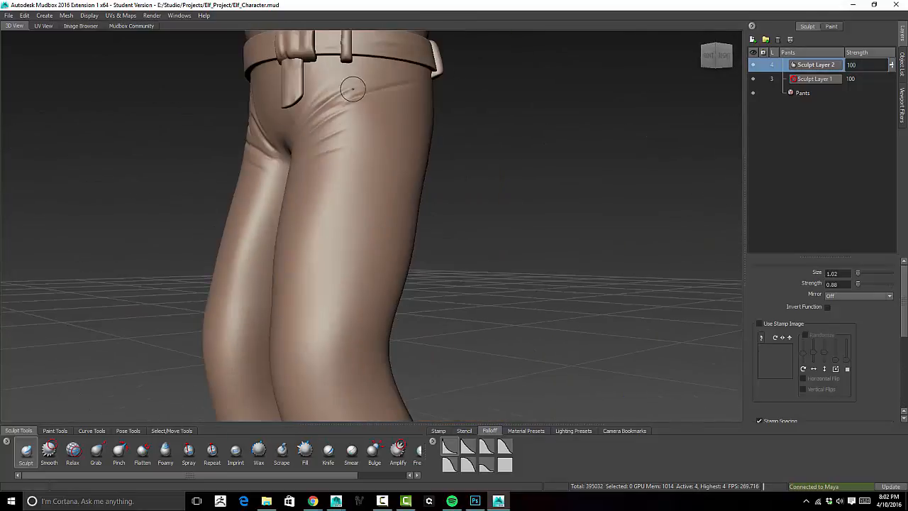
drag(429, 69, 355, 87)
drag(430, 69, 359, 87)
drag(430, 93, 357, 115)
drag(423, 130, 351, 142)
Broaden the hip and upper-thigh folds using a rounder brush falloff at size 2.07, and smooth them across the front
click(467, 465)
mouse_move(408, 112)
mouse_down()
mouse_move(350, 138)
mouse_move(454, 186)
mouse_move(486, 149)
mouse_move(417, 196)
mouse_up()
key(ctrl+z)
drag(355, 178, 376, 207)
mouse_move(399, 202)
shift+mouse_down()
mouse_move(391, 190)
mouse_move(539, 134)
mouse_move(615, 126)
shift+mouse_up()
mouse_move(376, 139)
shift+mouse_down()
mouse_move(396, 112)
mouse_move(386, 148)
mouse_move(497, 145)
shift+mouse_up()
mouse_move(389, 152)
mouse_down()
mouse_move(456, 146)
mouse_move(383, 135)
mouse_up()
mouse_move(408, 114)
shift+mouse_down()
mouse_move(461, 128)
mouse_move(417, 117)
shift+mouse_up()
mouse_move(417, 130)
shift+mouse_down()
mouse_move(457, 153)
mouse_move(418, 139)
shift+mouse_up()
shift+drag(482, 147, 454, 186)
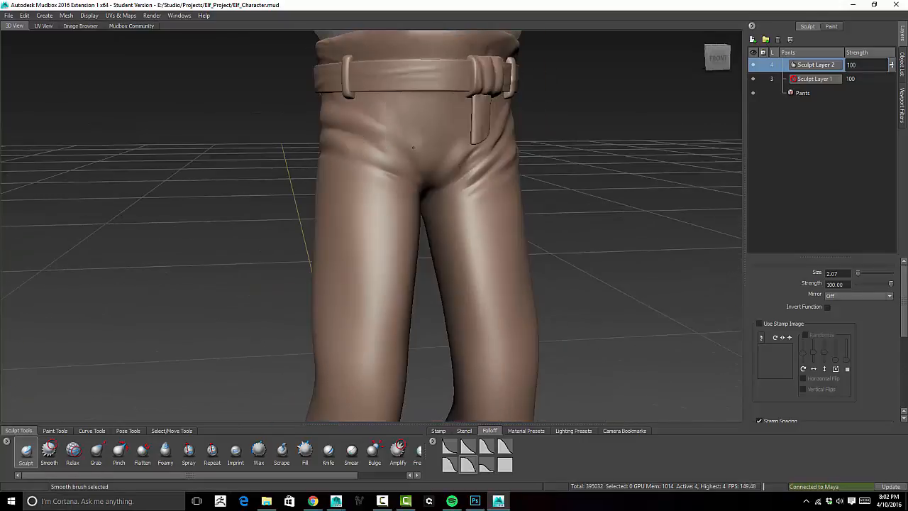
shift+drag(372, 183, 316, 149)
Sculpt wrinkles around the knees of both pant legs
mouse_move(489, 153)
alt+mouse_down()
mouse_move(416, 152)
mouse_move(483, 163)
alt+mouse_up()
alt+right_drag(483, 164, 355, 234)
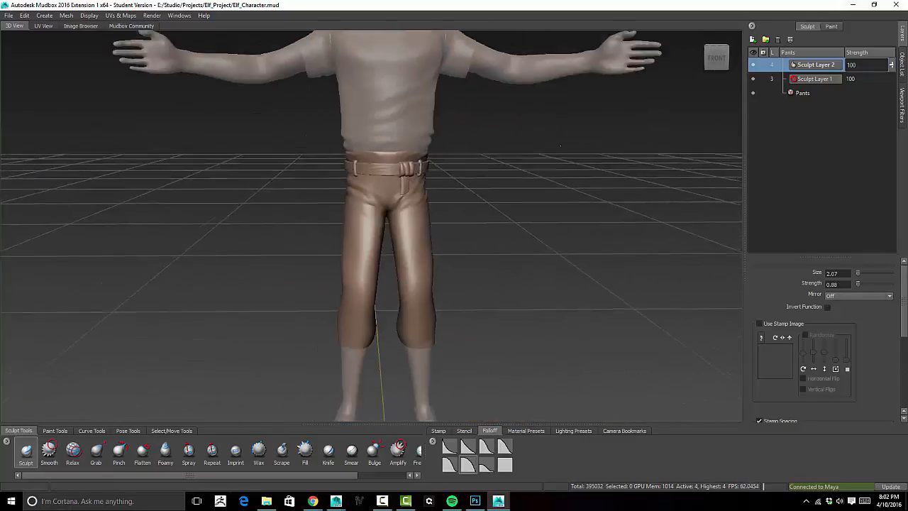
alt+right_drag(496, 284, 561, 312)
mouse_move(603, 319)
alt+mouse_down()
mouse_move(510, 336)
mouse_move(283, 293)
mouse_move(282, 282)
alt+mouse_up()
mouse_move(358, 312)
mouse_down()
mouse_move(362, 280)
mouse_move(411, 284)
mouse_up()
mouse_move(374, 201)
mouse_down()
mouse_move(393, 183)
mouse_move(398, 207)
mouse_up()
mouse_move(330, 204)
mouse_down()
mouse_move(298, 213)
mouse_move(348, 190)
mouse_move(333, 198)
mouse_move(376, 192)
mouse_move(316, 200)
mouse_move(565, 229)
mouse_move(457, 286)
mouse_up()
alt+drag(398, 308, 408, 271)
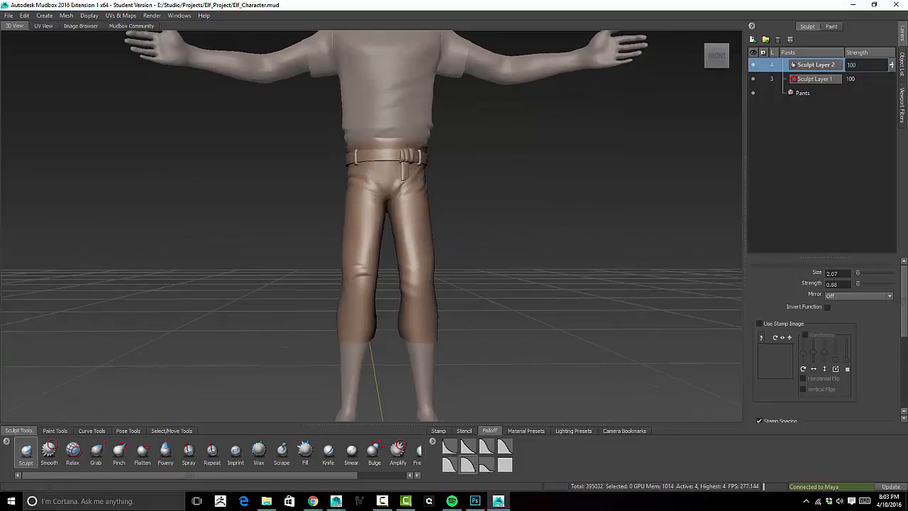
Smooth the new knee wrinkles and check the pants on the whole figure
scroll(356, 302, down, 8)
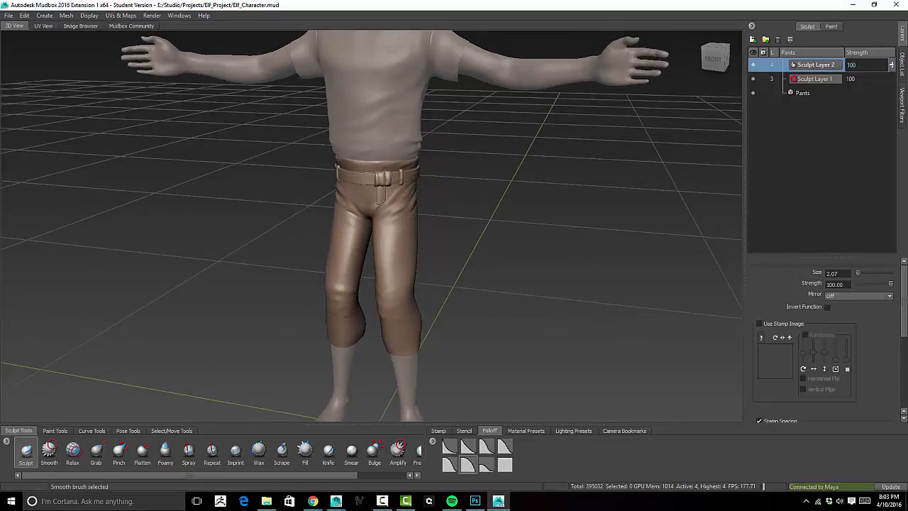
scroll(397, 298, up, 5)
alt+drag(397, 298, 425, 299)
scroll(425, 298, down, 5)
scroll(415, 240, up, 6)
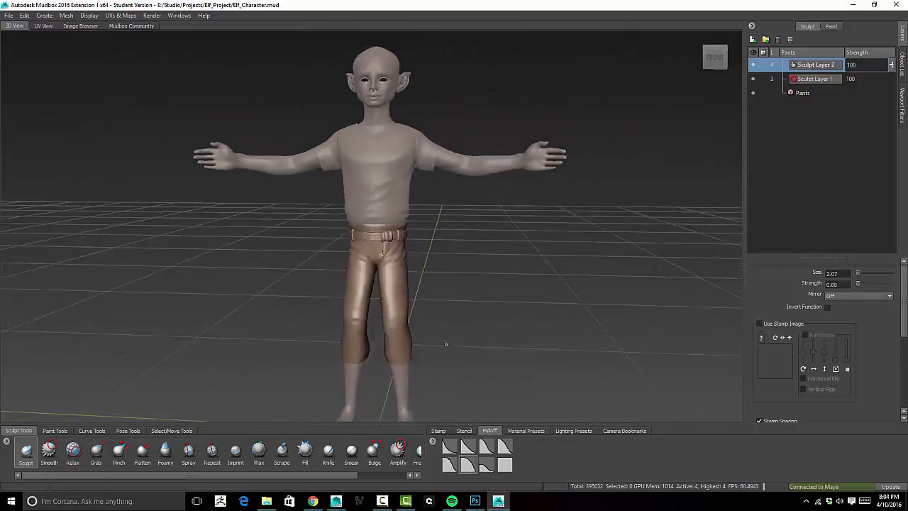
scroll(415, 239, down, 6)
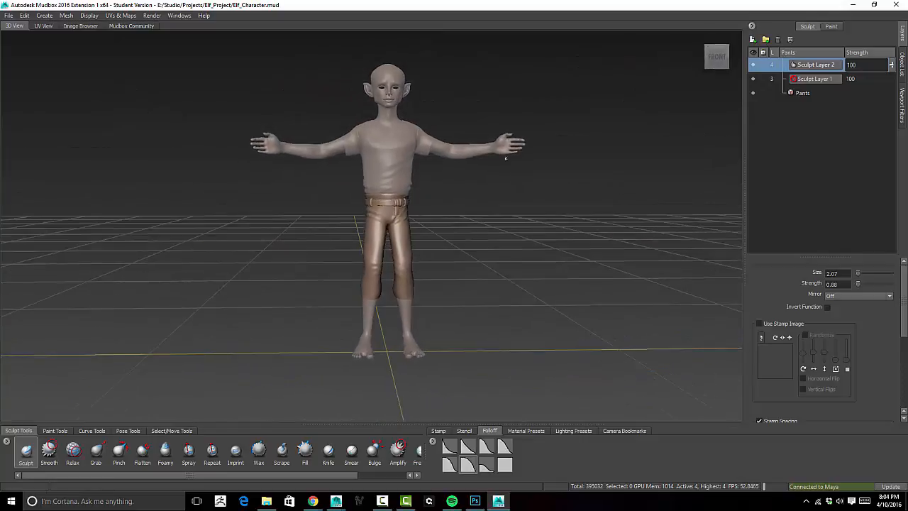
Touch up and smooth the hip and thigh folds of the pants around the front and side
click(903, 64)
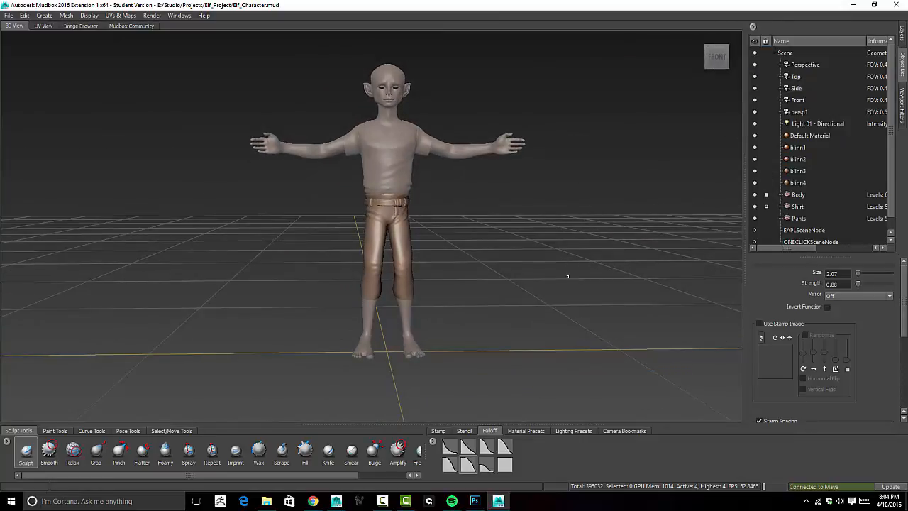
mouse_move(464, 222)
alt+mouse_down()
mouse_move(510, 235)
mouse_move(454, 229)
alt+mouse_up()
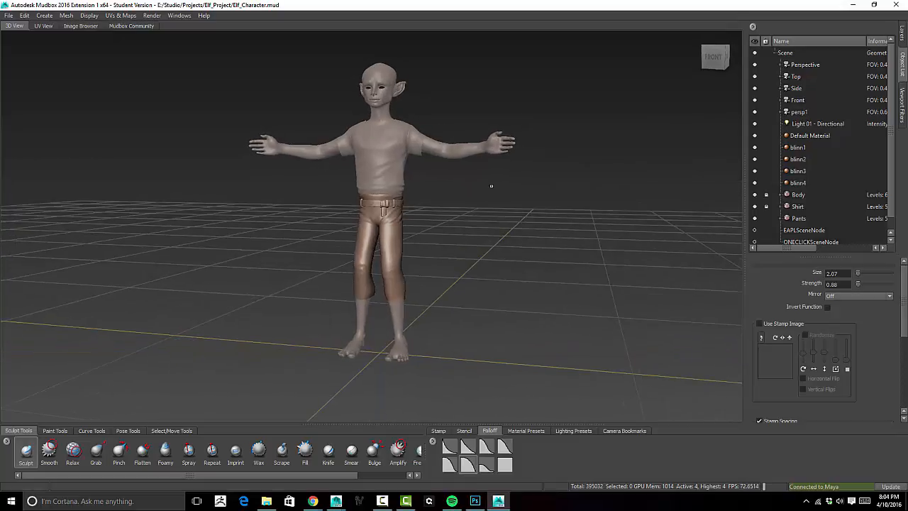
alt+right_drag(473, 233, 507, 258)
key(shift)
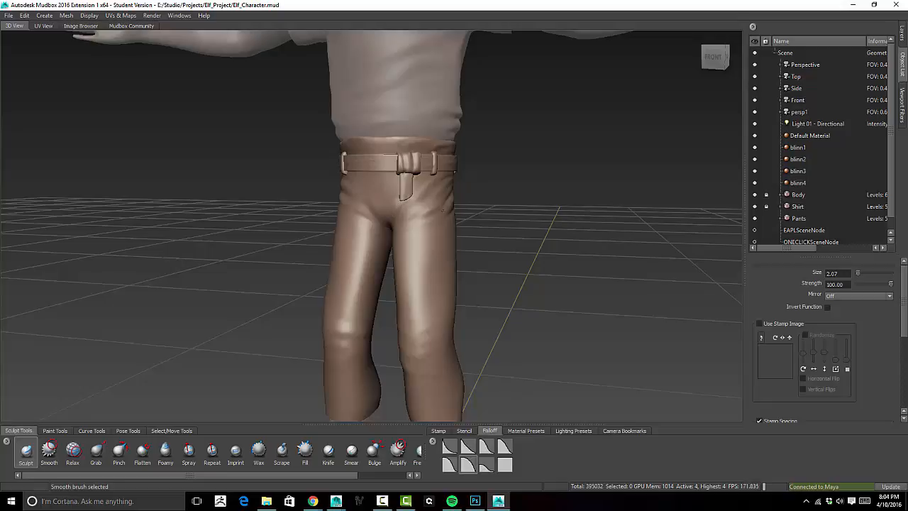
alt+drag(488, 207, 410, 201)
key(shift)
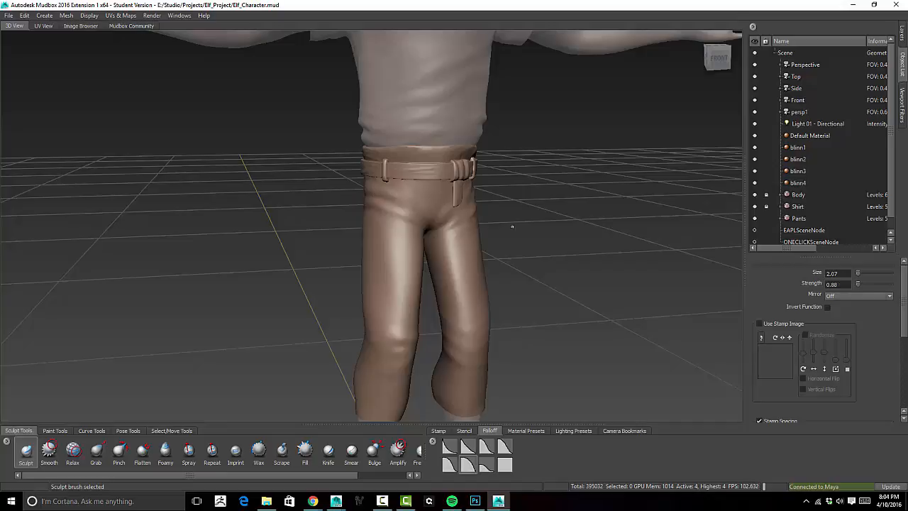
alt+drag(428, 200, 500, 71)
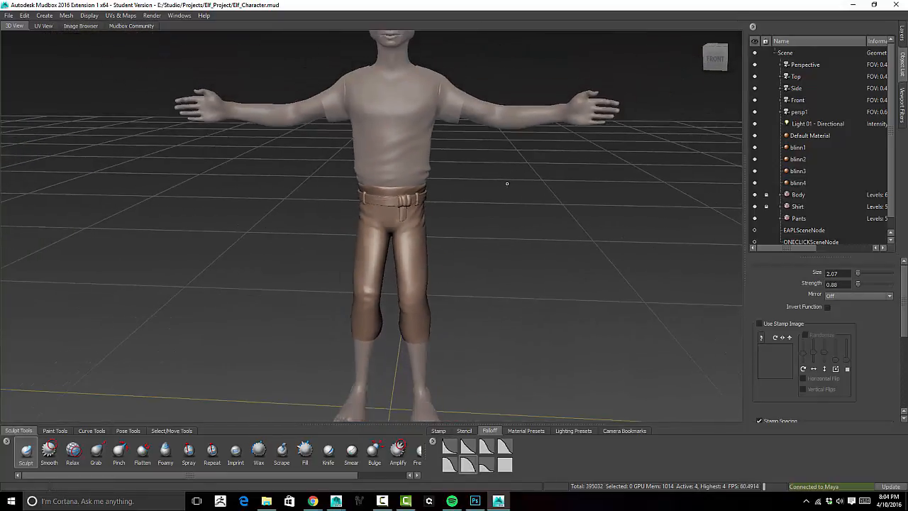
alt+drag(525, 180, 392, 207)
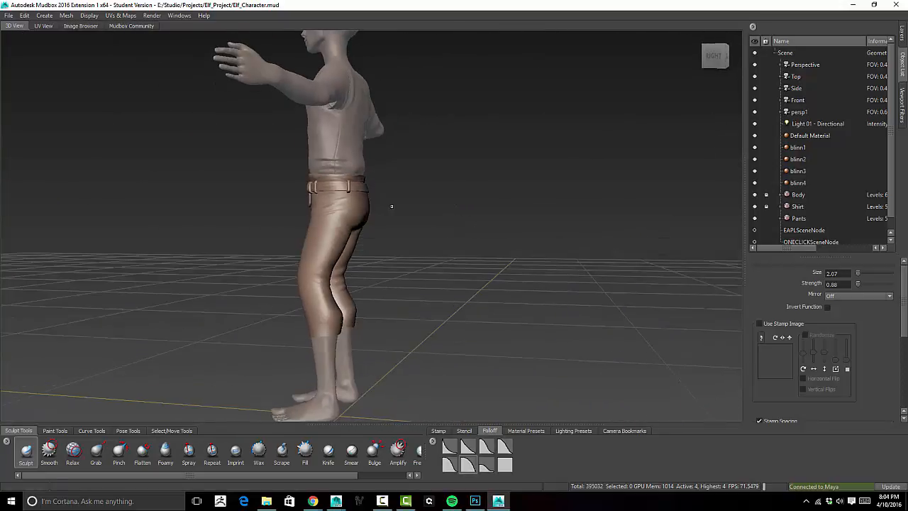
key(shift)
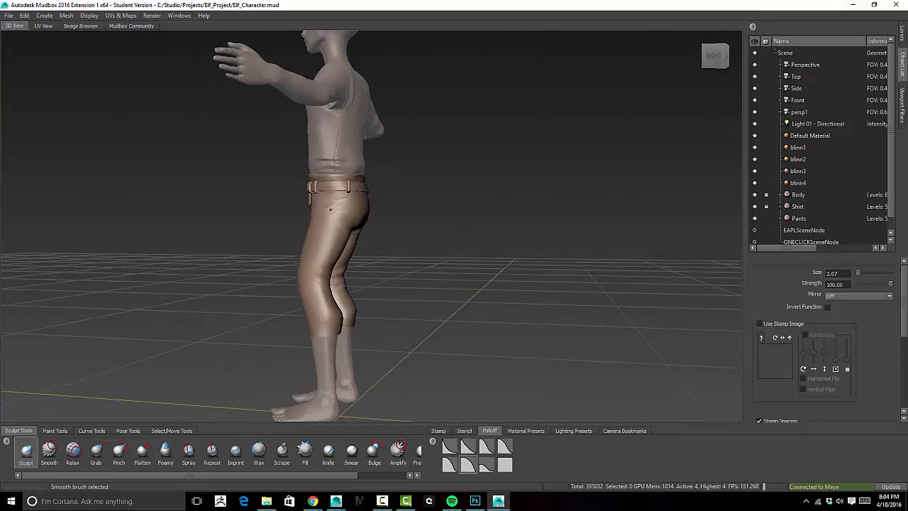
mouse_move(486, 206)
alt+mouse_down()
mouse_move(370, 260)
mouse_move(582, 217)
mouse_move(713, 220)
mouse_move(596, 240)
mouse_move(518, 228)
mouse_move(513, 241)
mouse_move(512, 174)
alt+mouse_up()
key(shift)
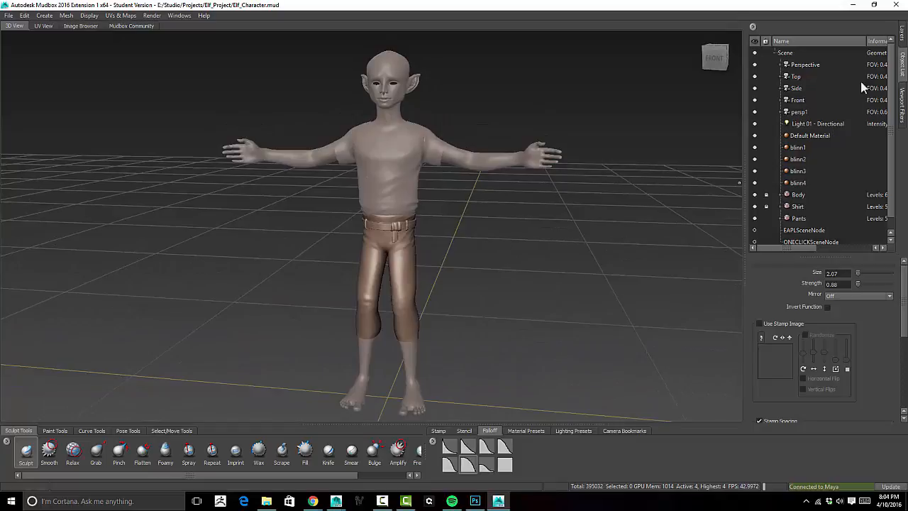
click(906, 103)
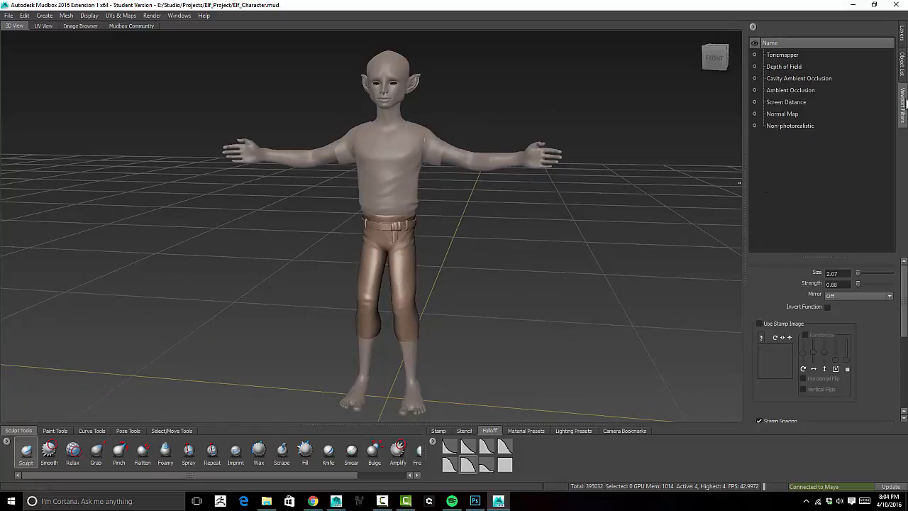
click(906, 64)
click(904, 42)
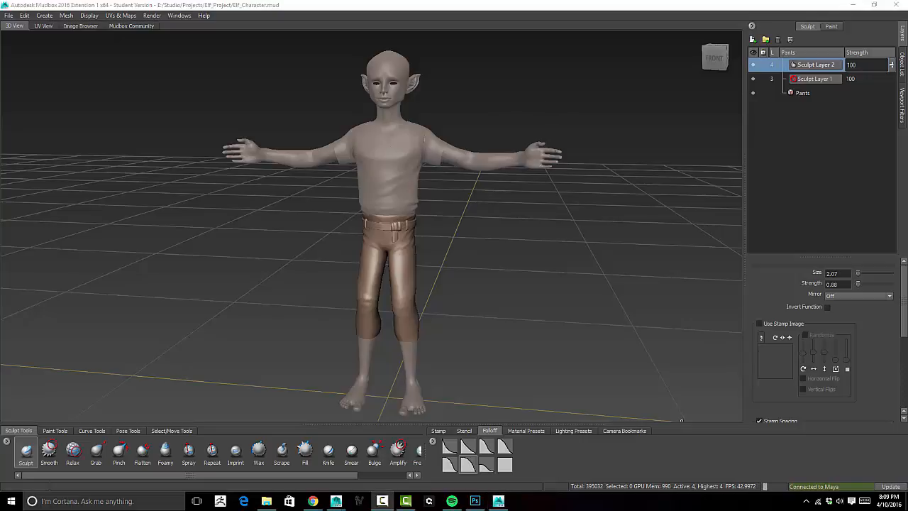
Smooth the wrinkles on the back of the pants' thighs
alt+drag(487, 252, 454, 230)
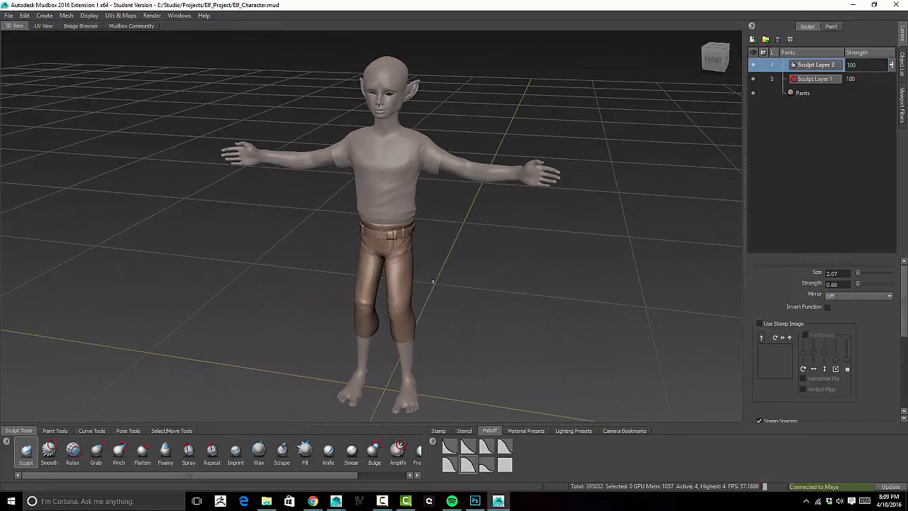
alt+drag(433, 281, 381, 239)
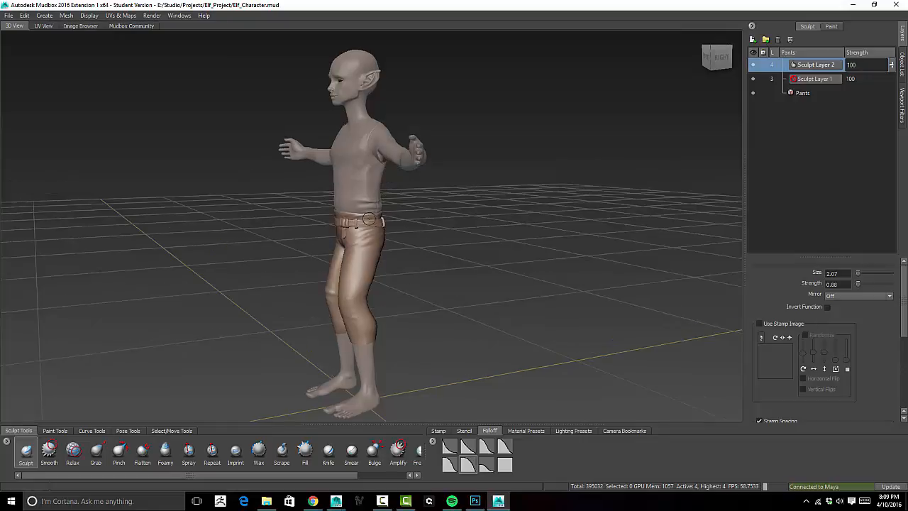
alt+drag(415, 246, 403, 226)
scroll(404, 227, up, 5)
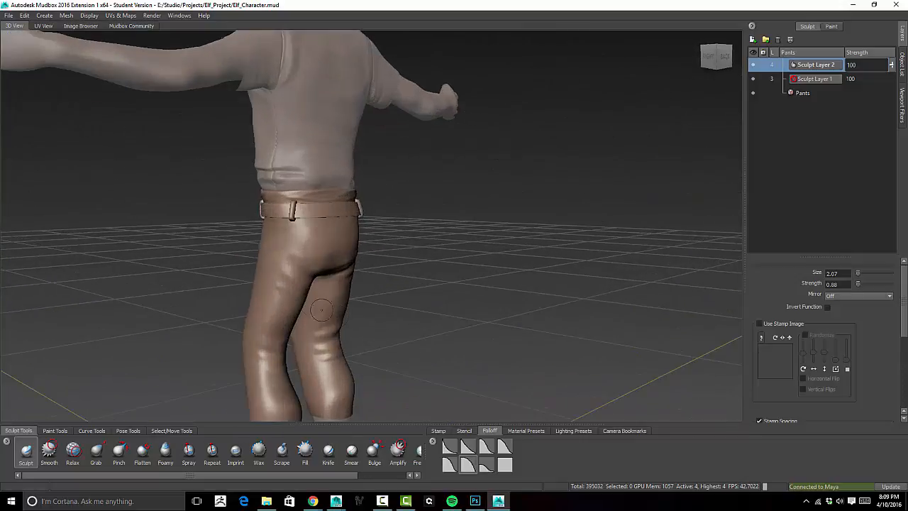
key(shift)
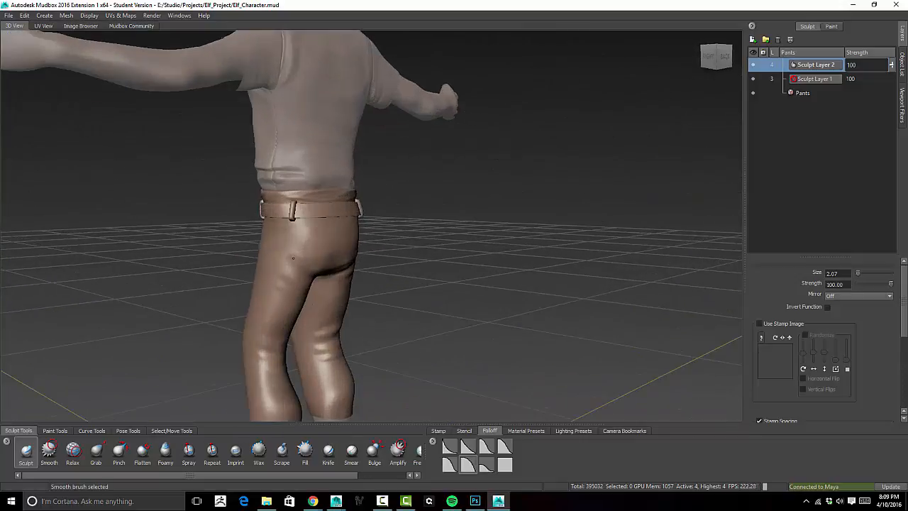
alt+drag(331, 284, 394, 287)
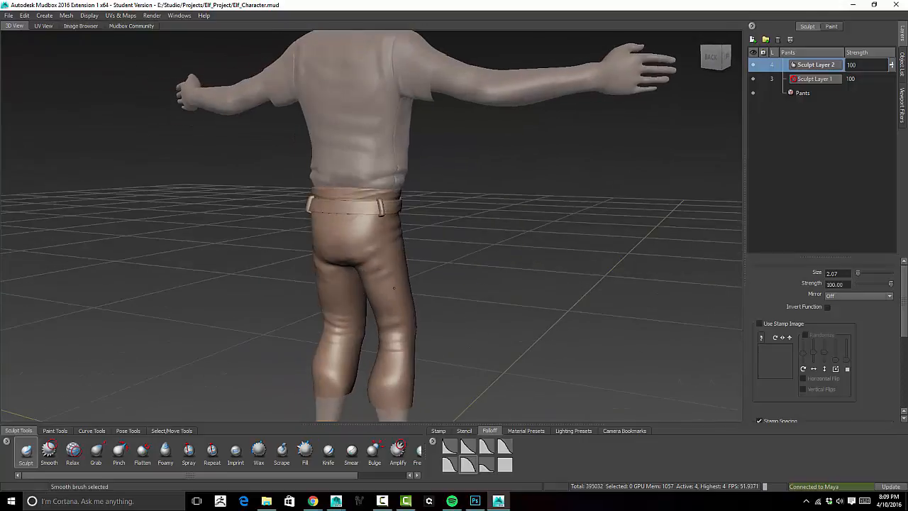
Sculpt a thin side seam from the waistband down the outer leg to the knee with brush size 0.62, smoothing it
mouse_move(379, 243)
alt+mouse_down()
mouse_move(264, 258)
mouse_move(350, 235)
mouse_move(419, 244)
alt+mouse_up()
mouse_move(419, 245)
alt+right_down()
mouse_move(478, 253)
mouse_move(460, 411)
alt+right_up()
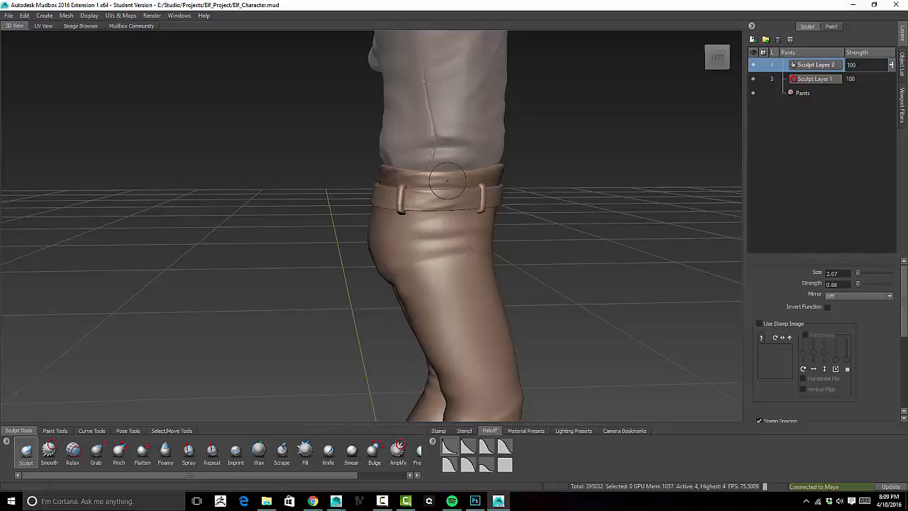
drag(454, 177, 447, 174)
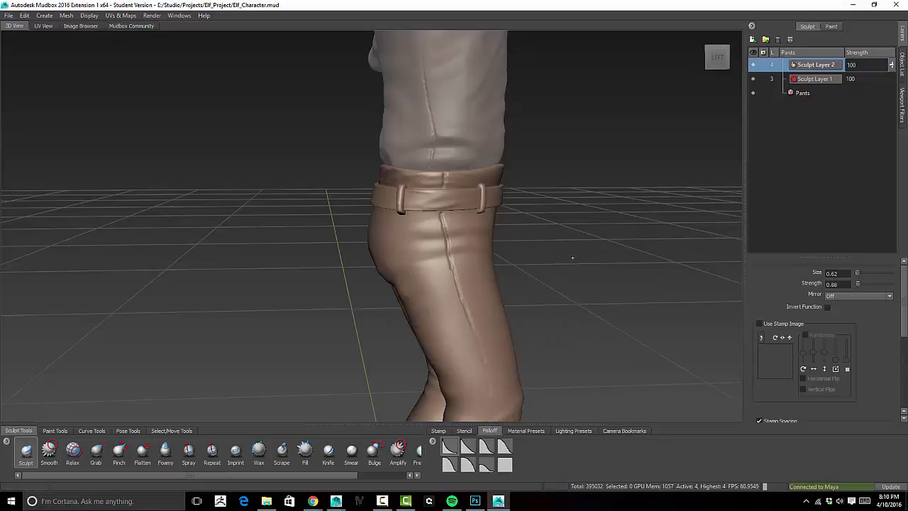
alt+drag(581, 286, 556, 206)
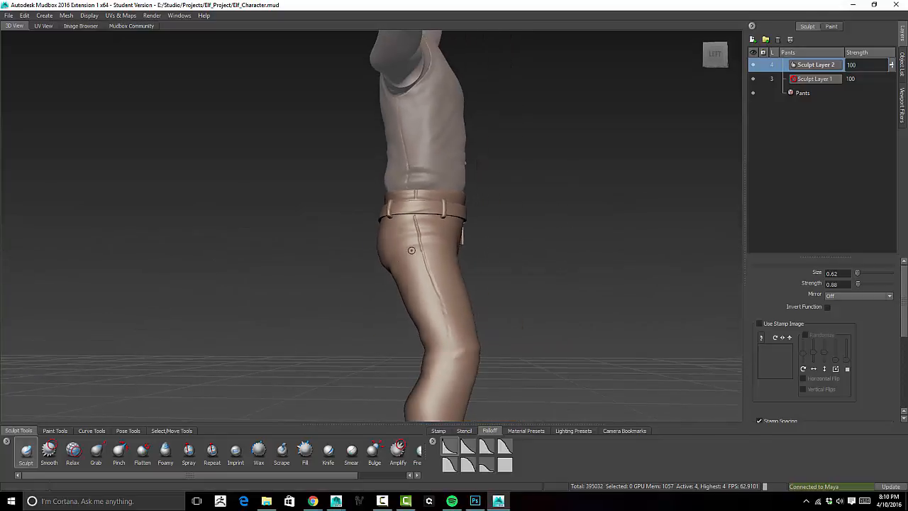
key(shift)
key(shift)
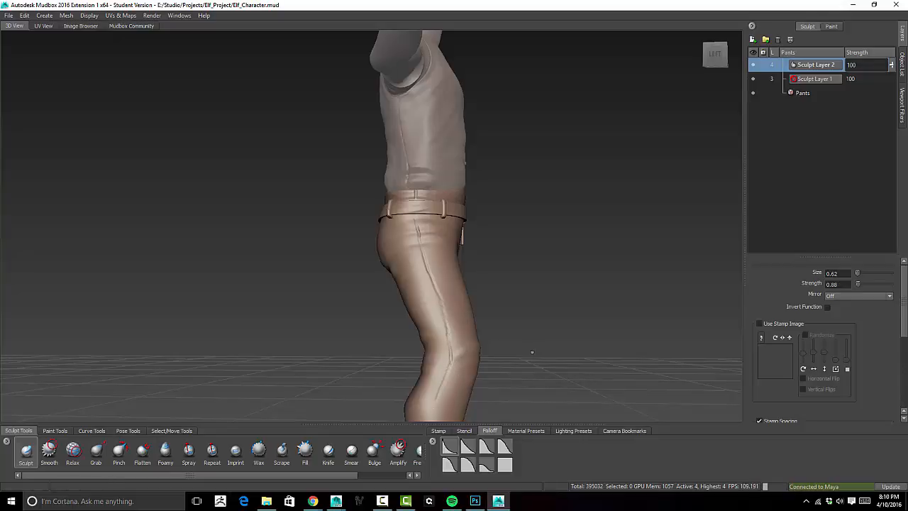
Continue the outer side seam from the knee down to the hem of the pant leg and smooth it
alt+drag(537, 343, 527, 227)
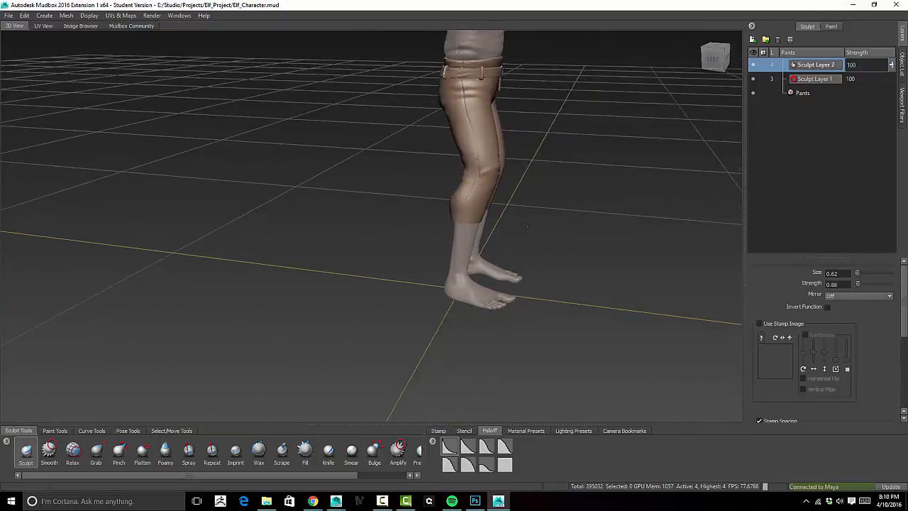
alt+right_drag(527, 226, 548, 200)
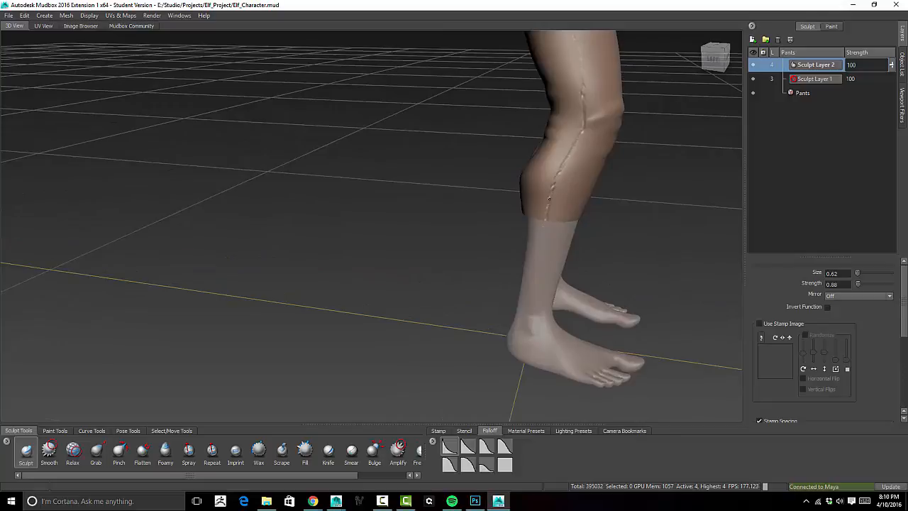
key(shift)
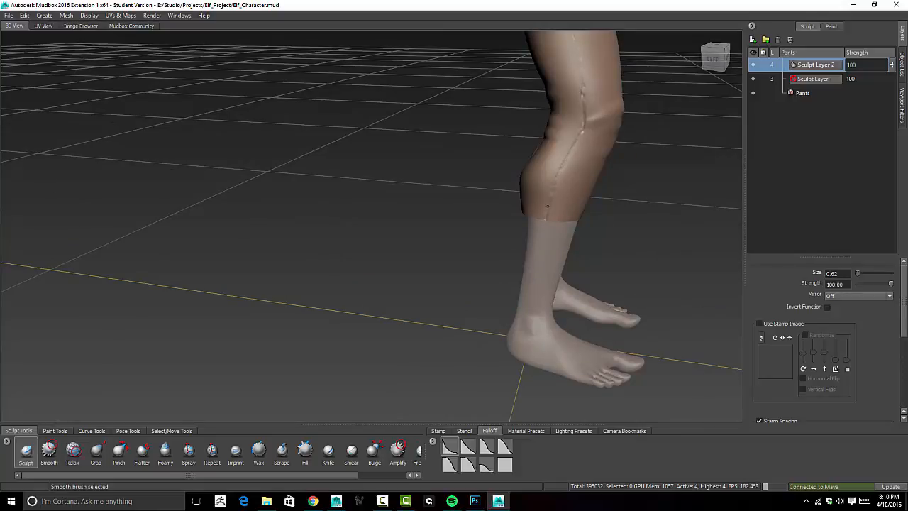
right_drag(648, 197, 627, 199)
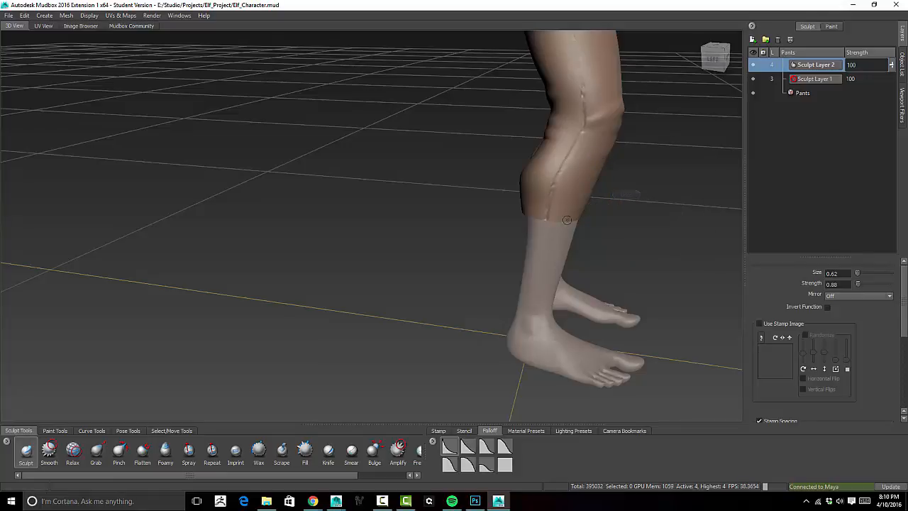
key(shift)
Examine the side seam on the lower leg from several angles and the pants on the whole figure
alt+drag(686, 217, 603, 238)
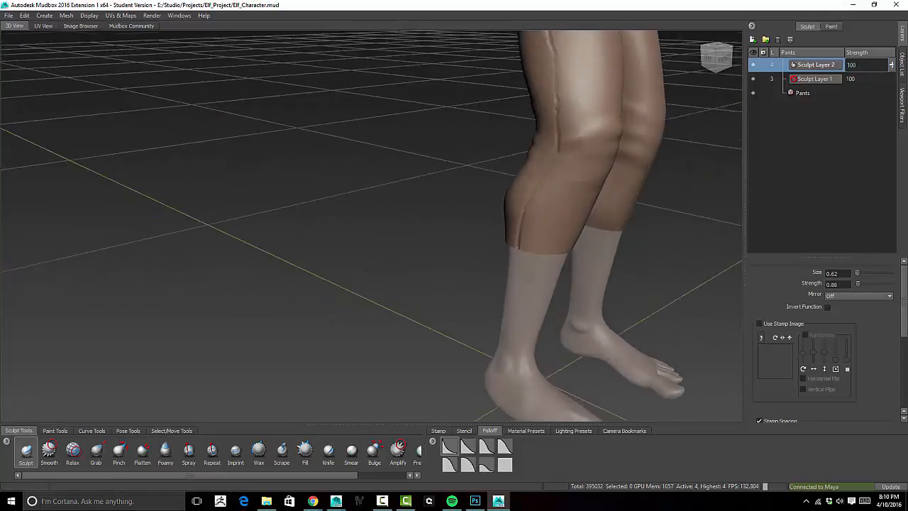
alt+right_drag(603, 238, 614, 134)
alt+drag(614, 135, 574, 194)
alt+right_drag(547, 217, 525, 234)
alt+drag(525, 235, 569, 211)
alt+right_drag(565, 206, 561, 179)
alt+right_drag(560, 211, 615, 205)
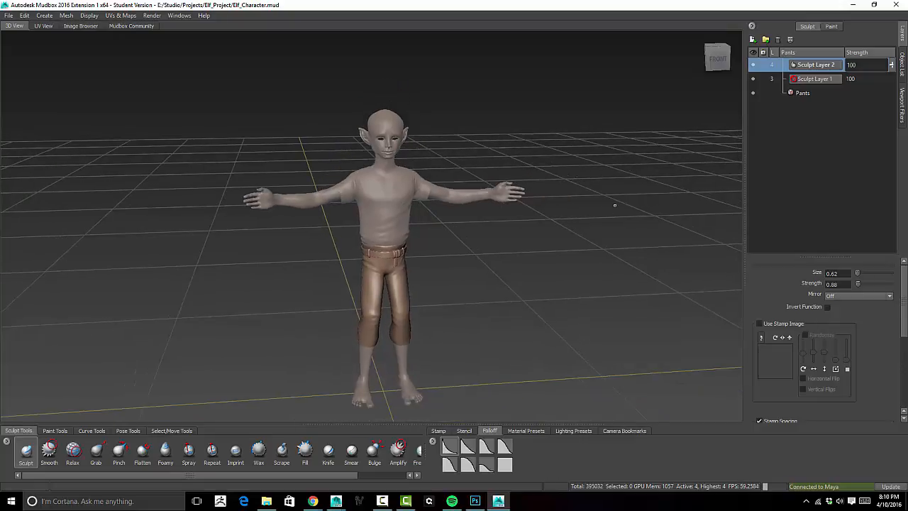